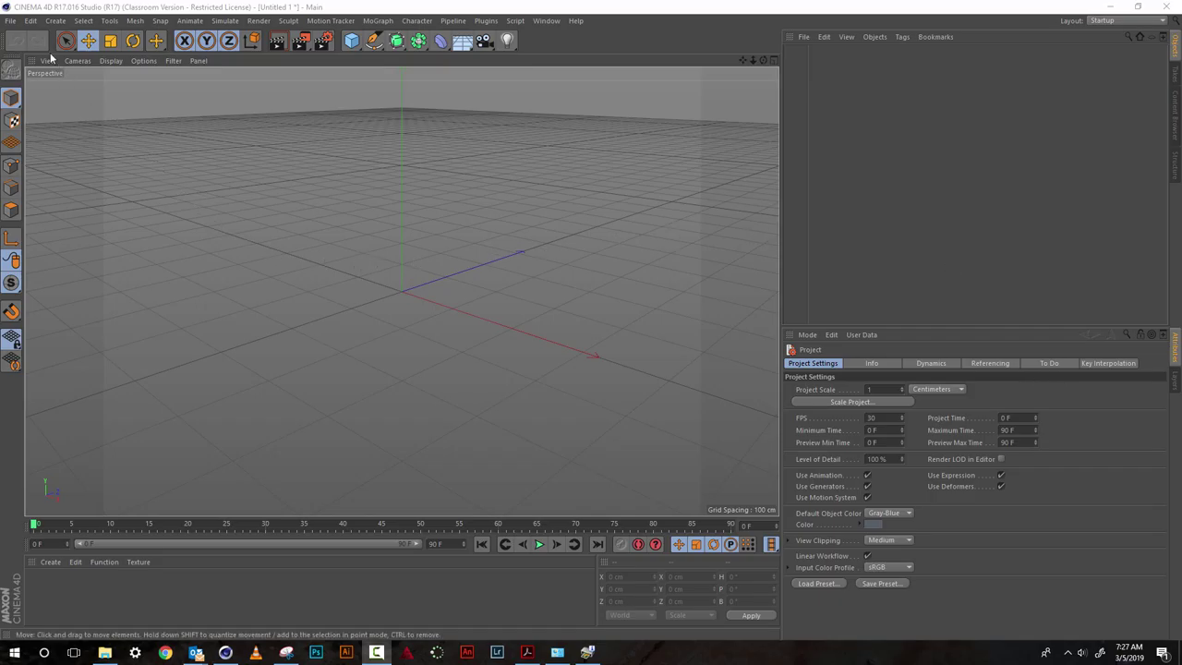
Browse the File menu and close it without choosing a command.
click(10, 20)
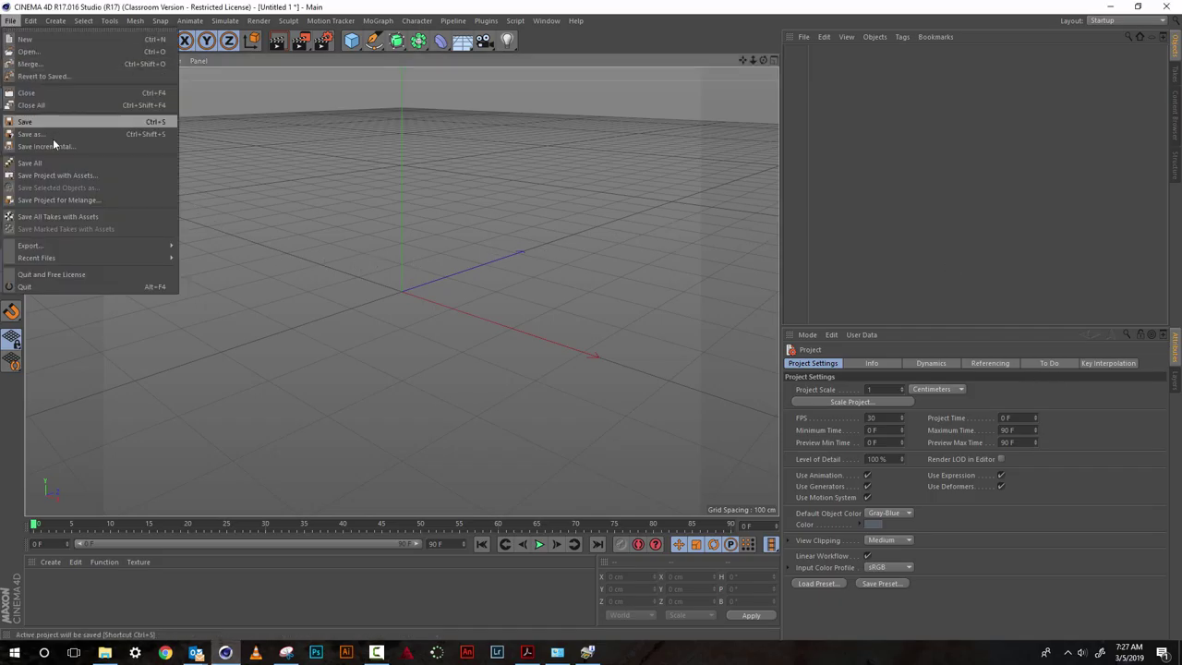
mouse_move(68, 243)
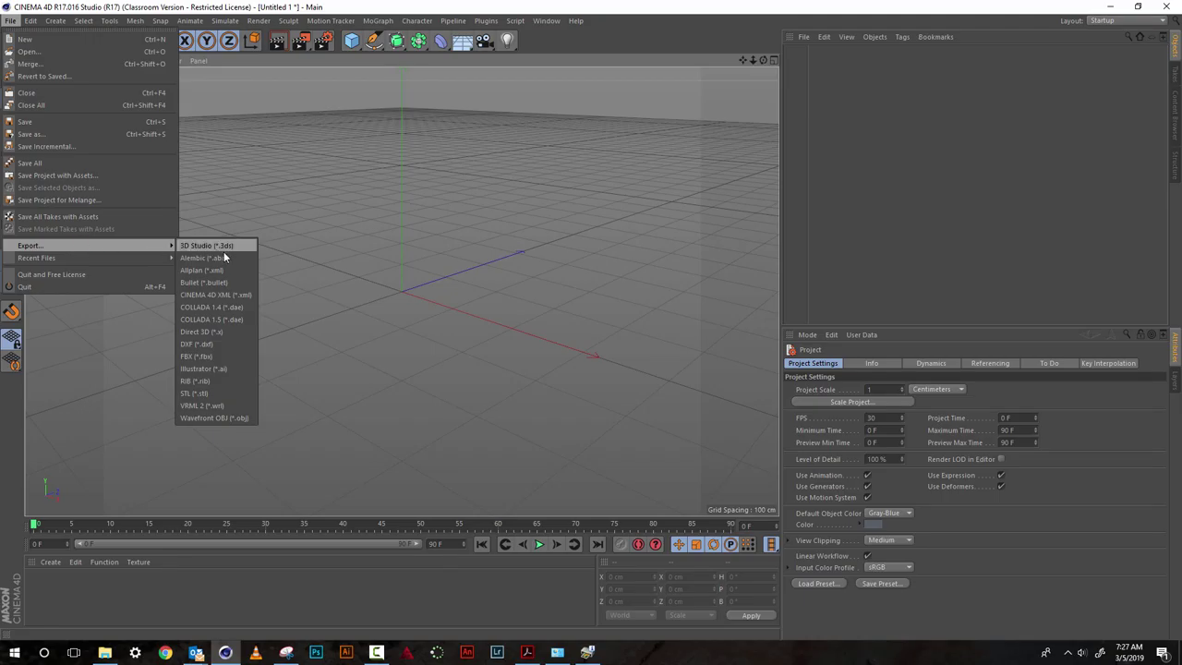
mouse_move(146, 257)
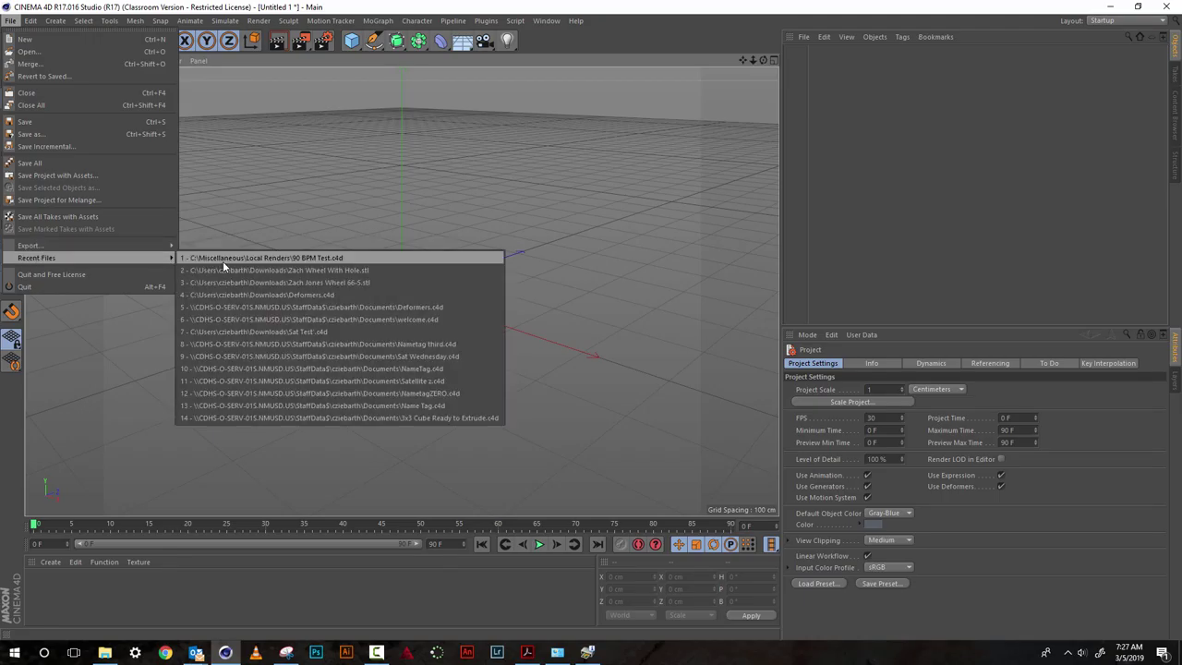
click(328, 217)
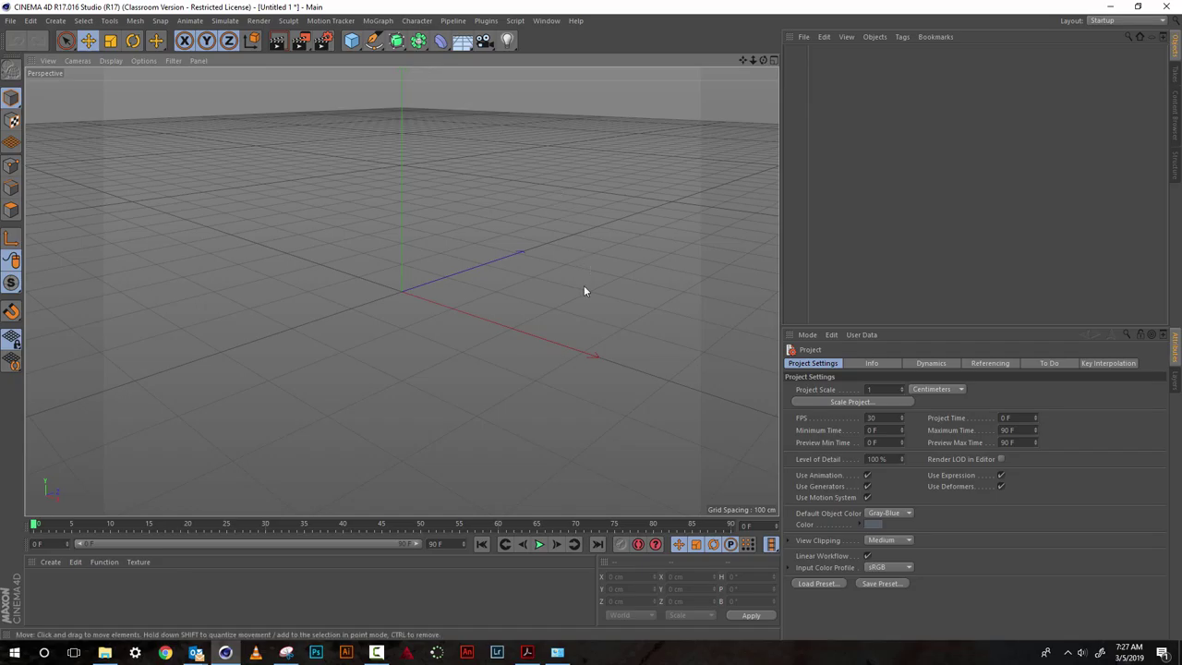
Add a text spline reading 'A' set in Segoe UI Black, then deselect it.
click(372, 43)
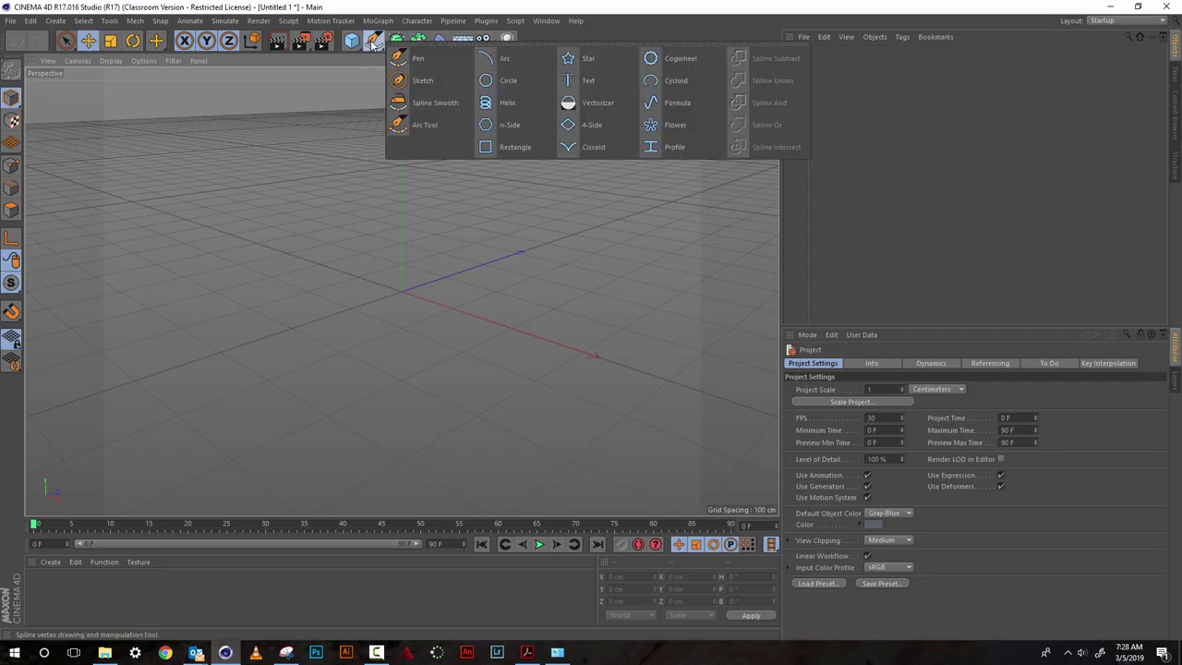
click(602, 83)
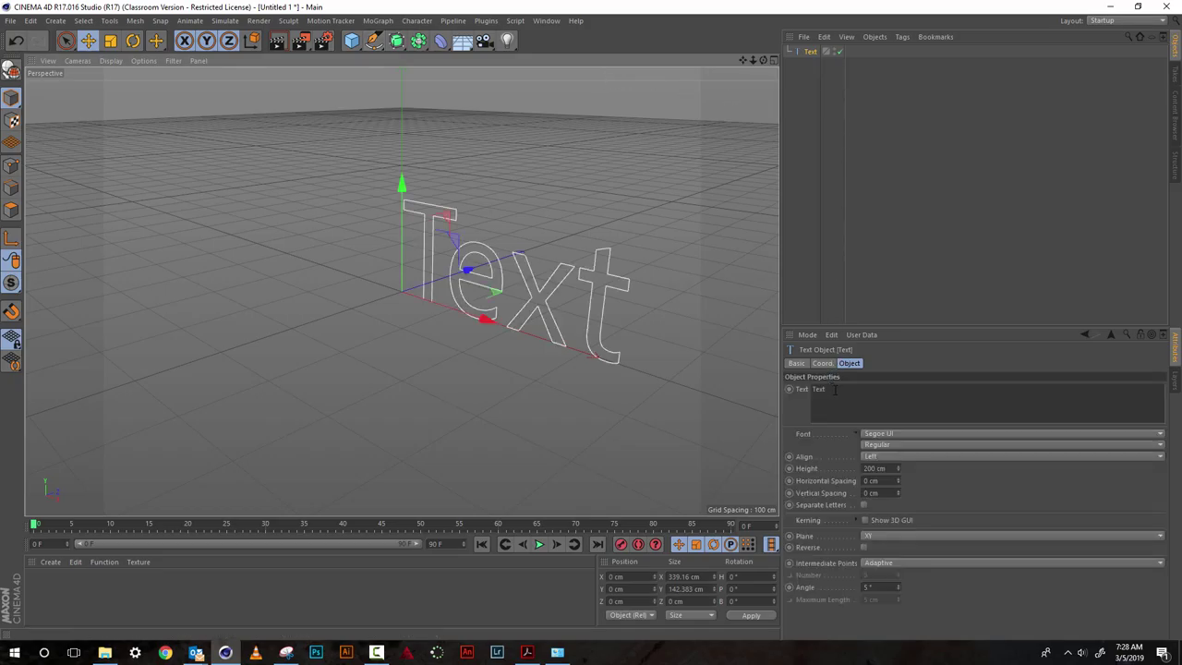
double_click(834, 389)
text(A)
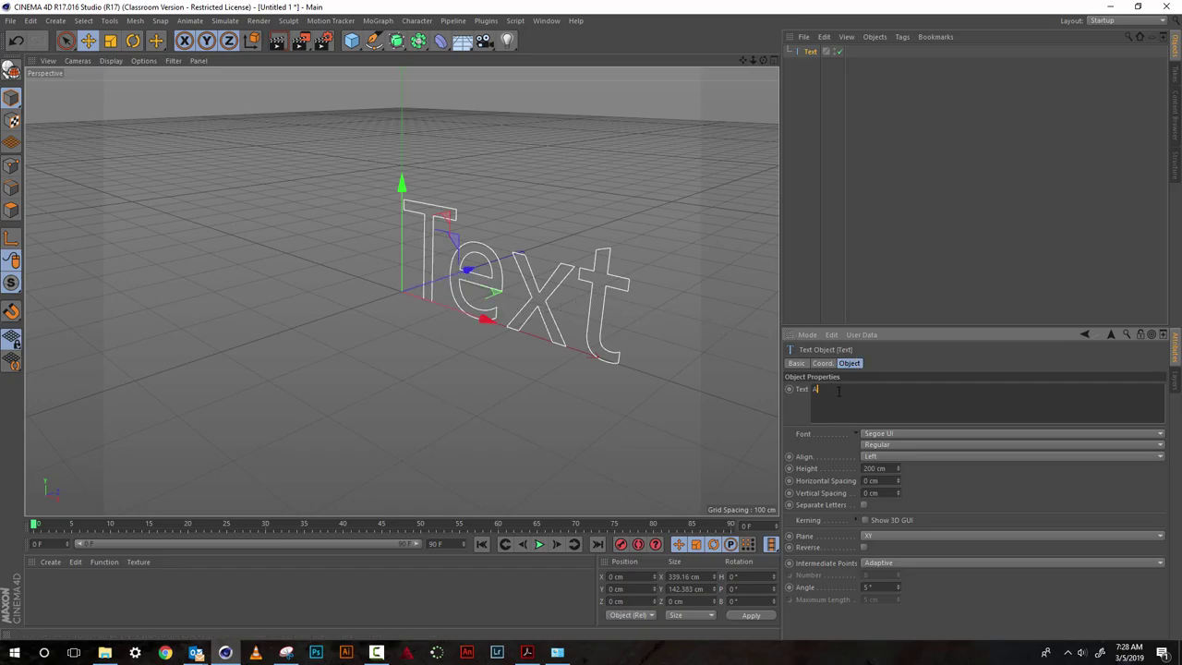
click(878, 434)
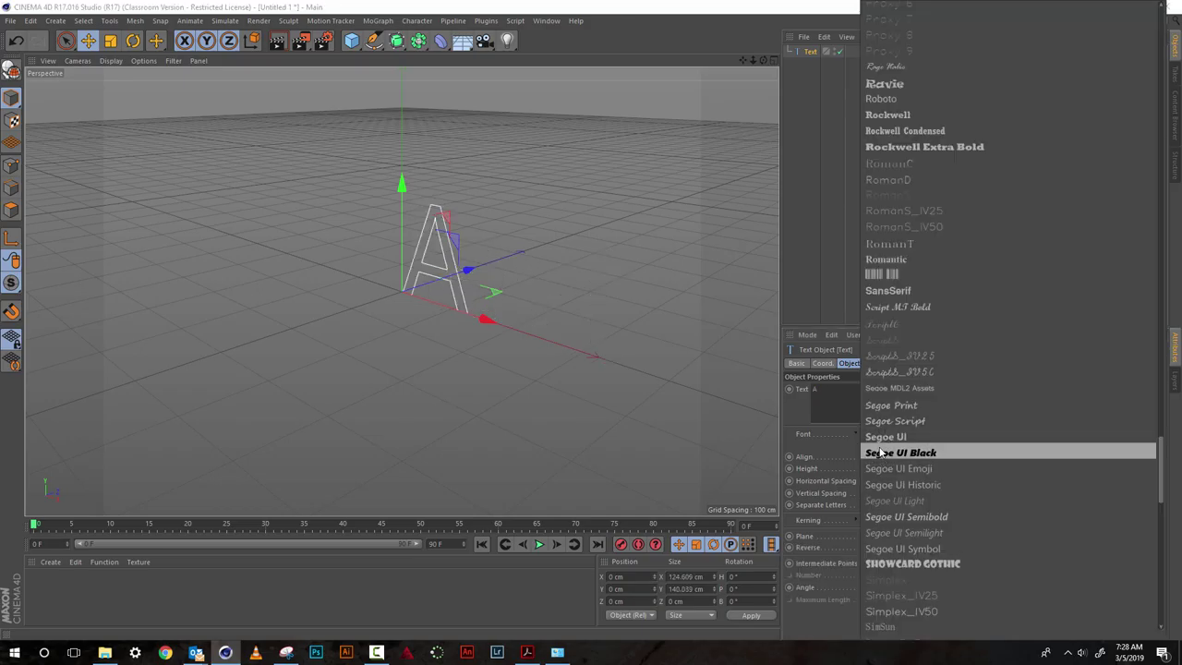
click(901, 455)
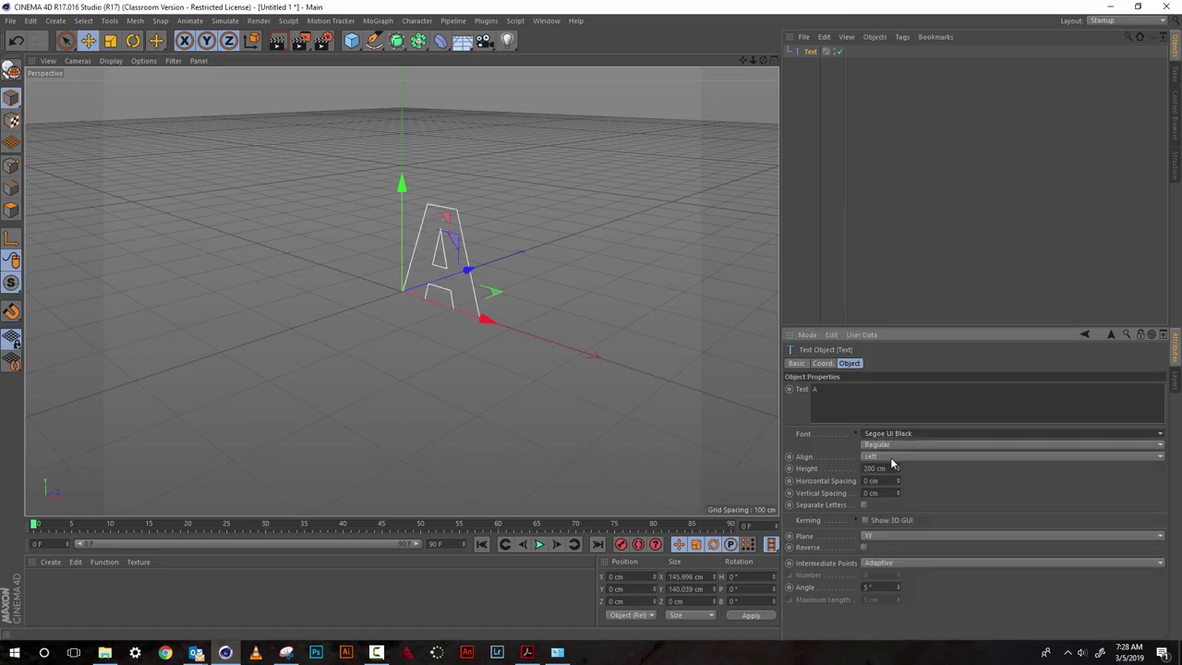
click(808, 56)
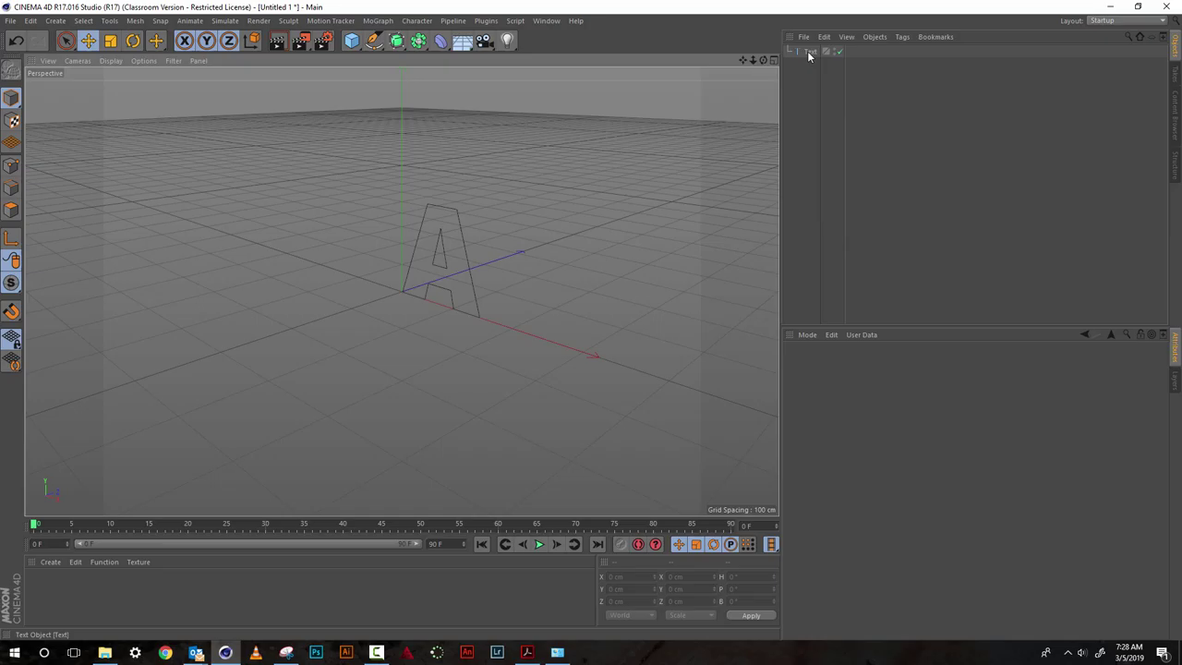
Make the Text object editable (C) and switch to Point mode, zoomed in on the A.
drag(752, 60, 764, 11)
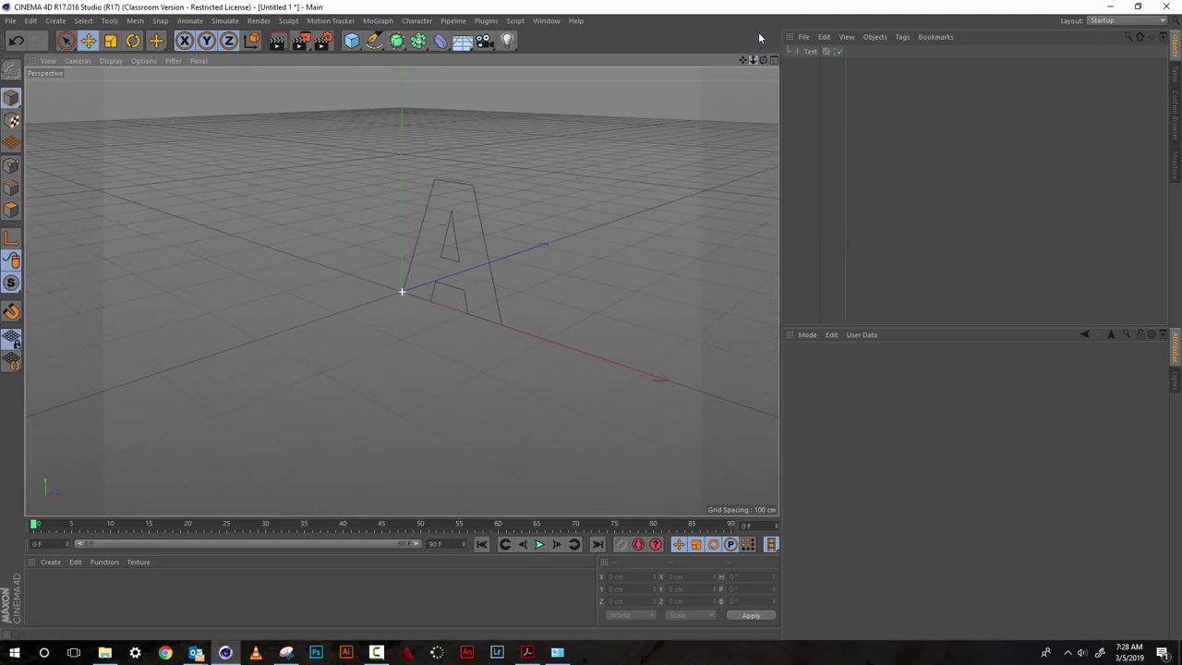
drag(745, 59, 674, 130)
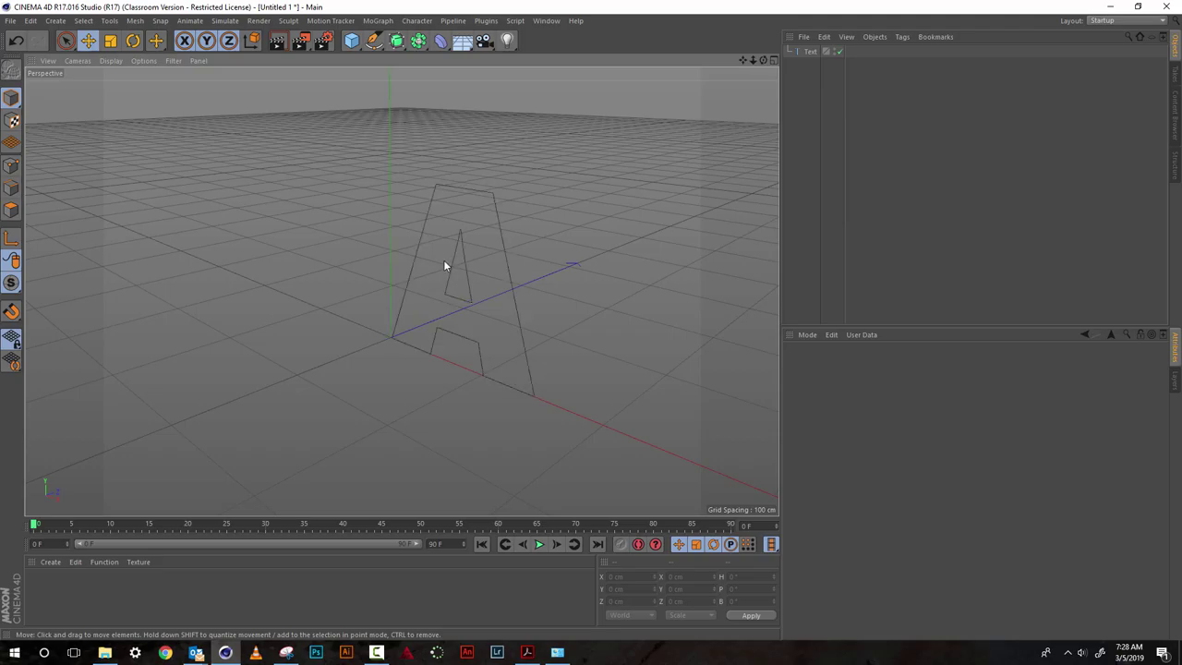
click(810, 51)
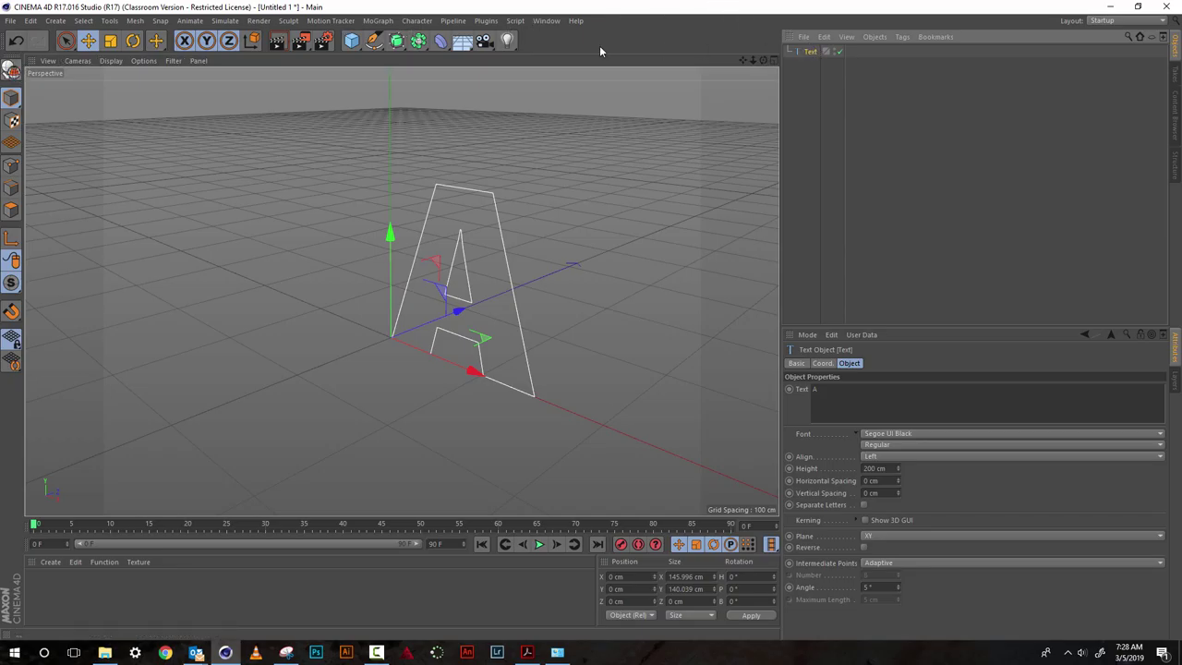
click(11, 70)
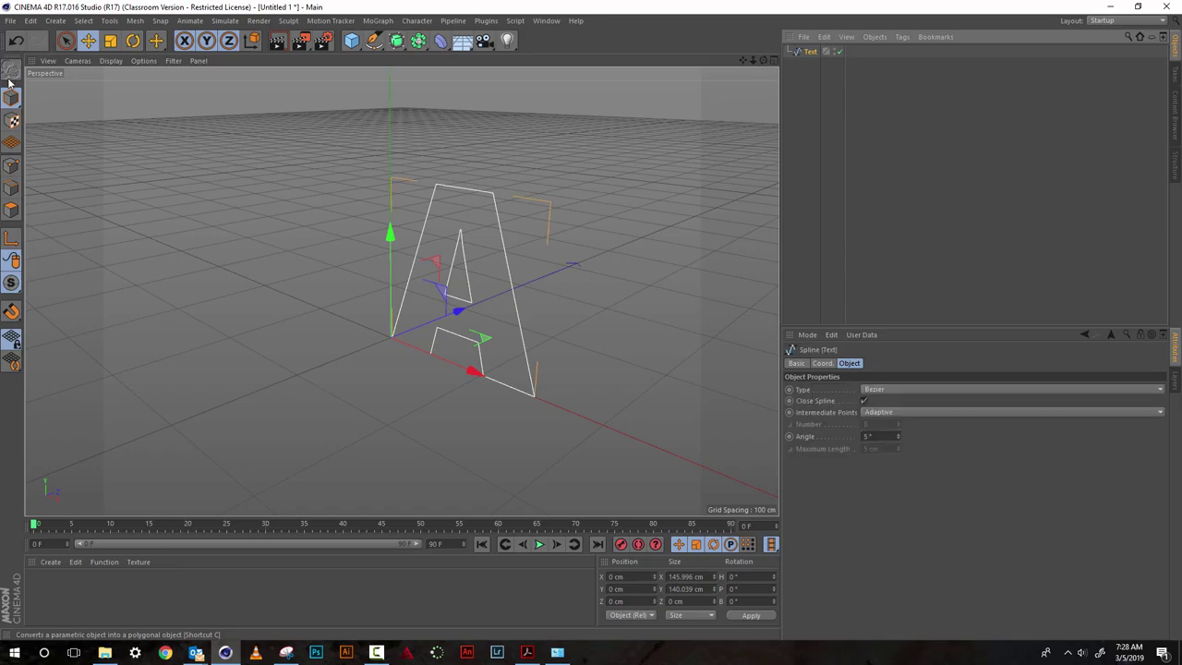
click(12, 168)
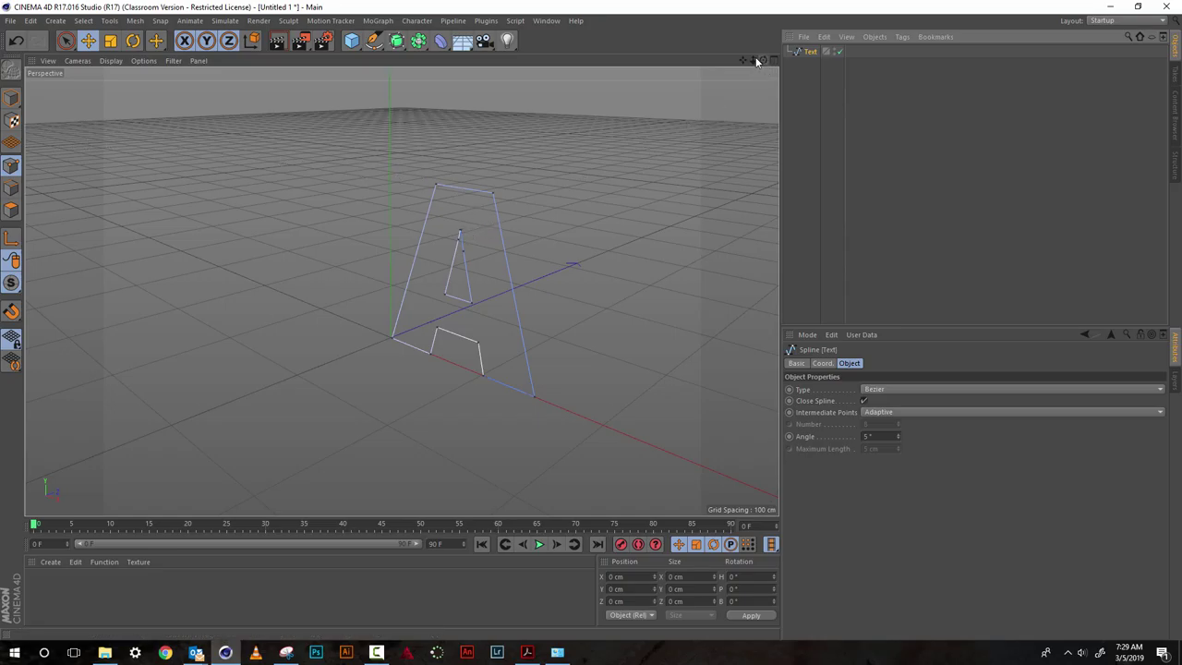
drag(753, 59, 711, 76)
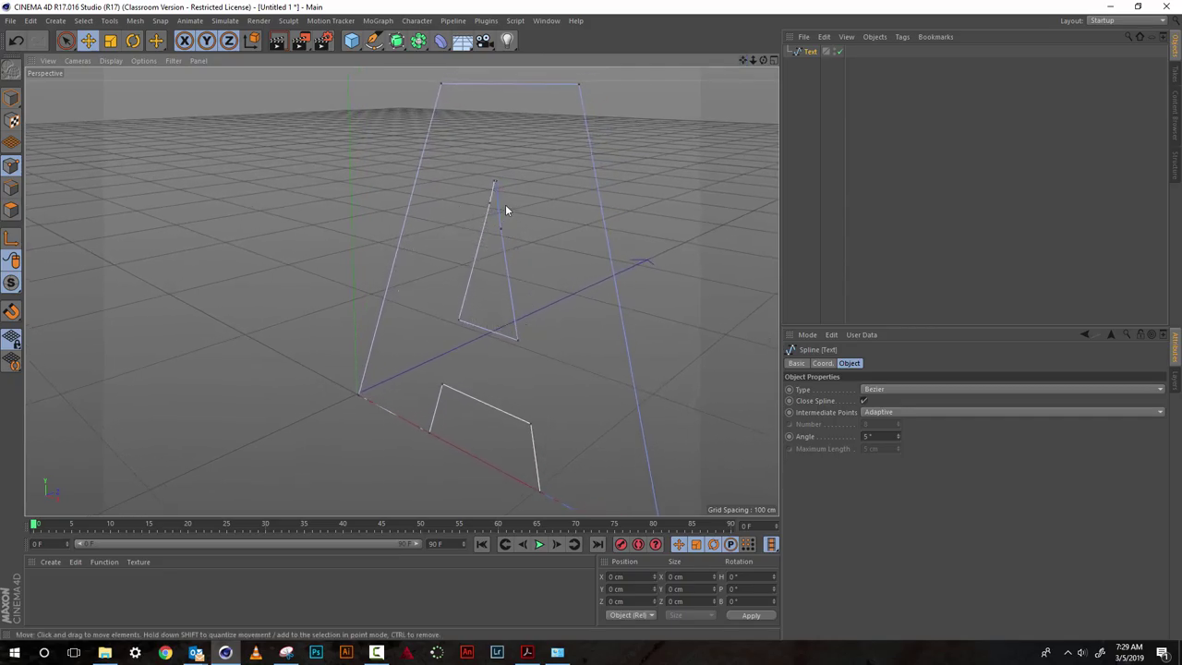
Select the inner triangle's points with Live Selection, delete them, and deselect all.
click(67, 41)
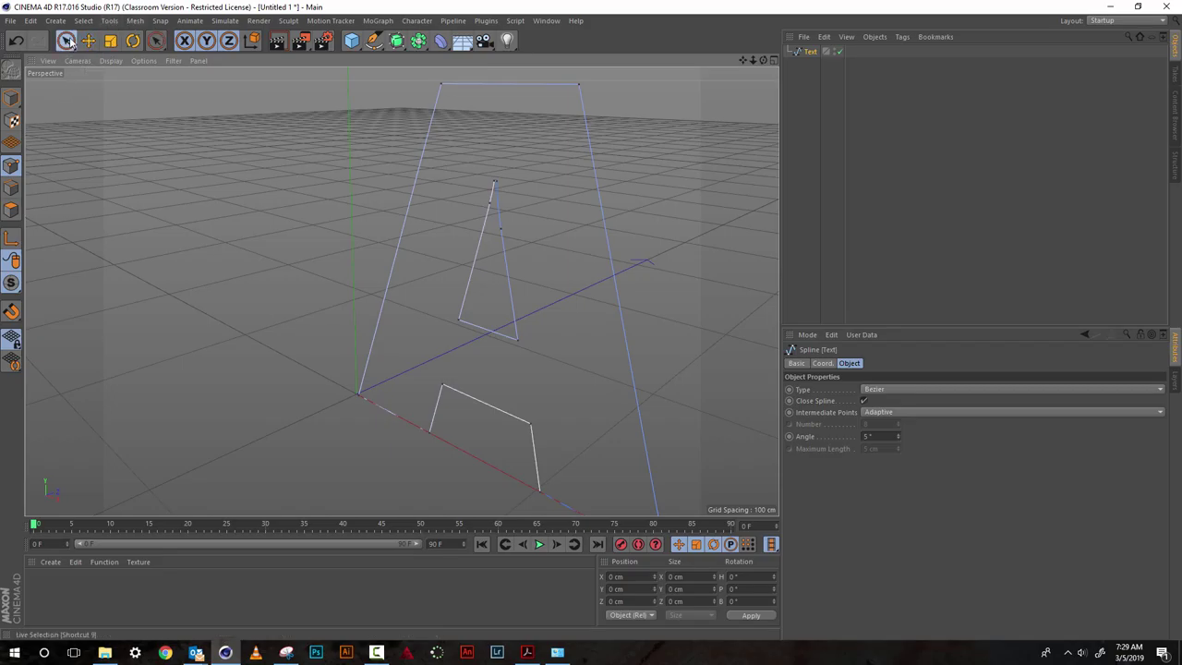
click(12, 166)
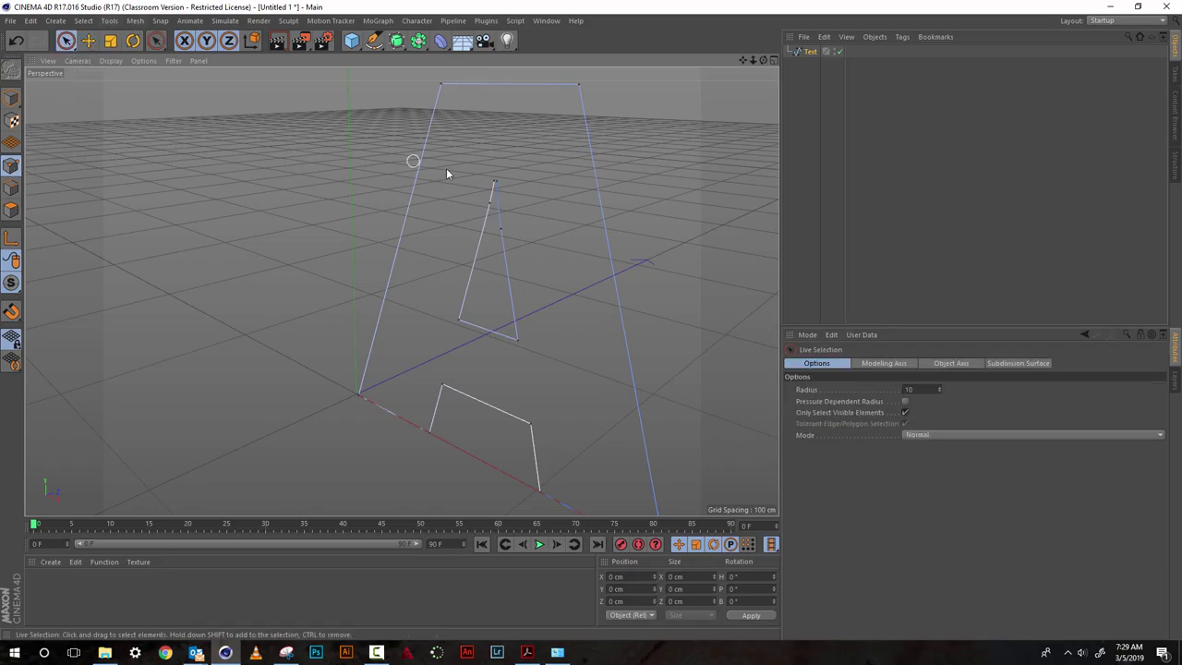
click(493, 184)
shift+click(501, 231)
shift+click(516, 339)
shift+click(458, 320)
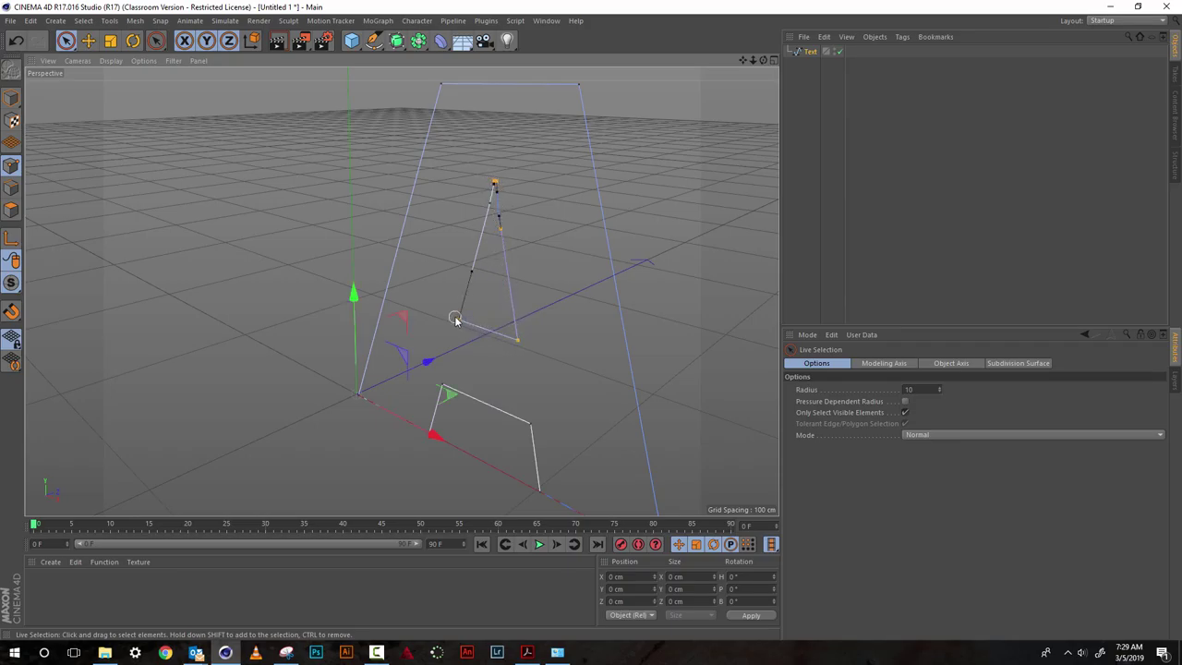
shift+click(495, 185)
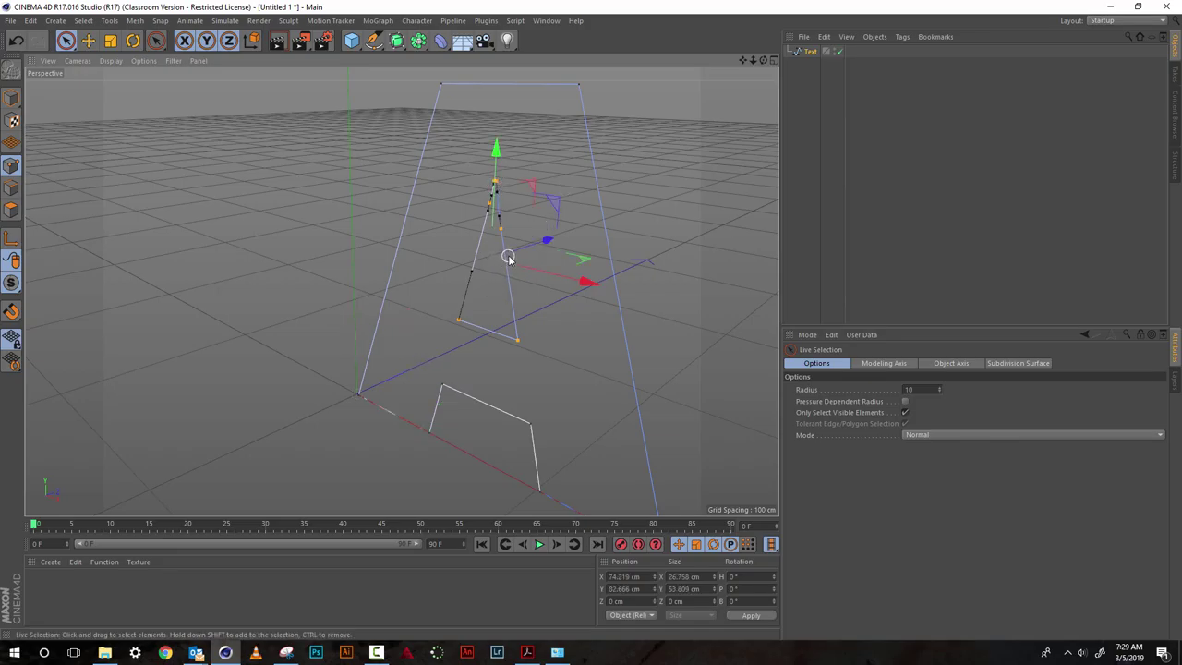
key(Delete)
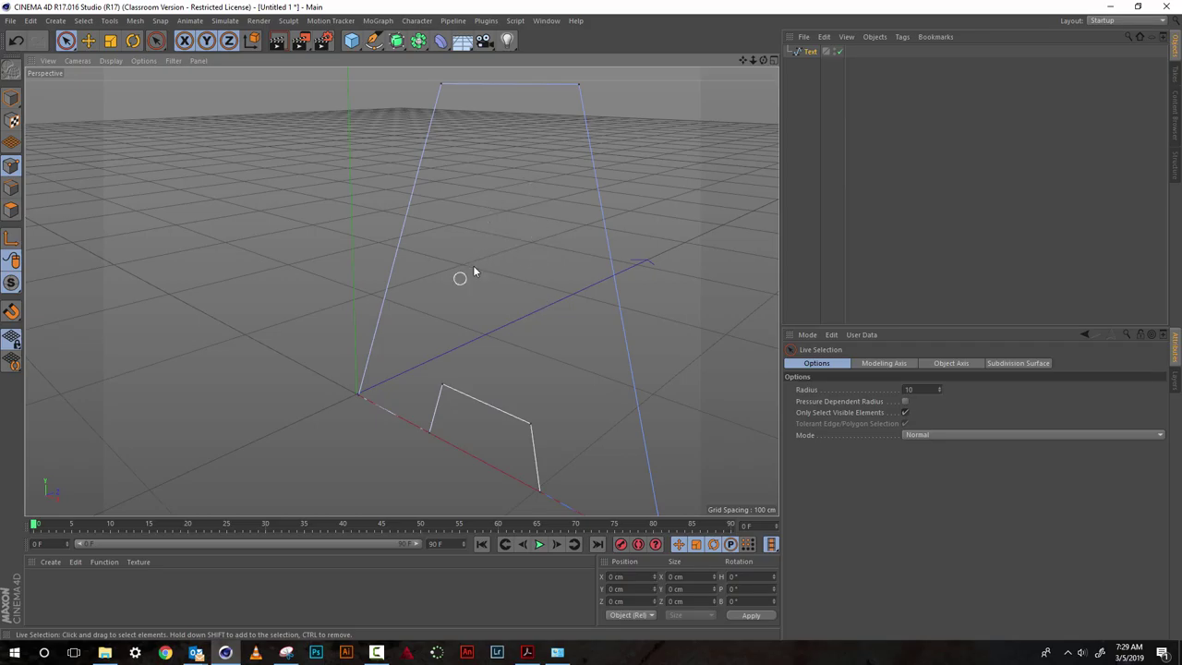
click(810, 172)
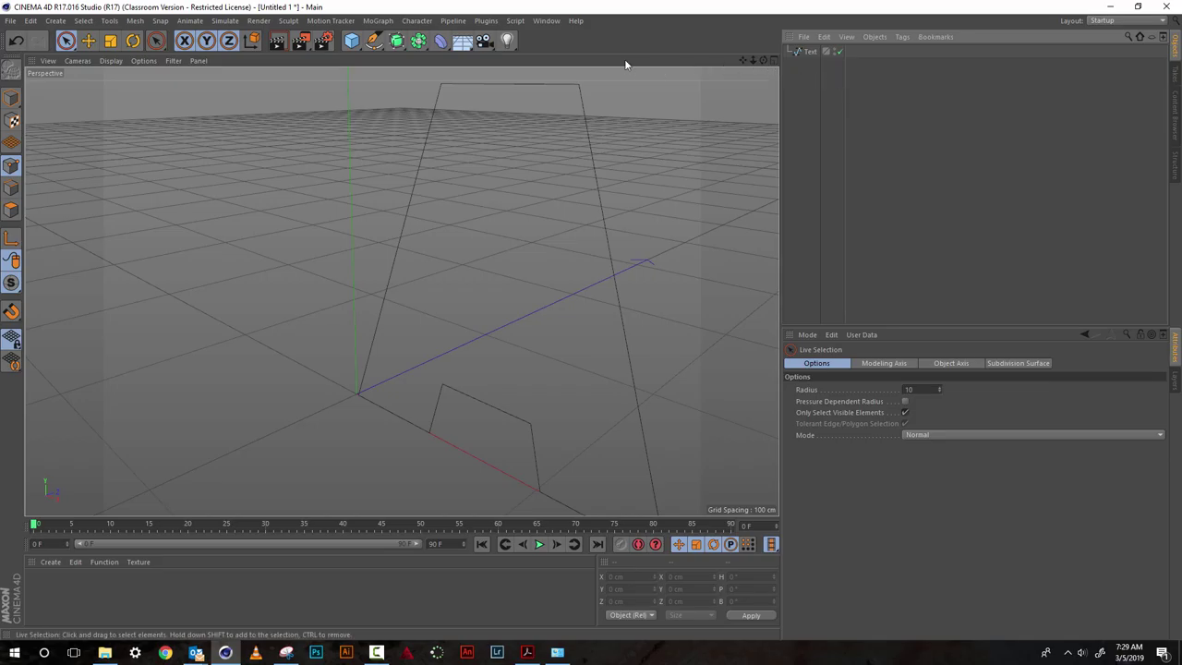
Add an Extrude generator and nest the Text spline inside it.
click(420, 41)
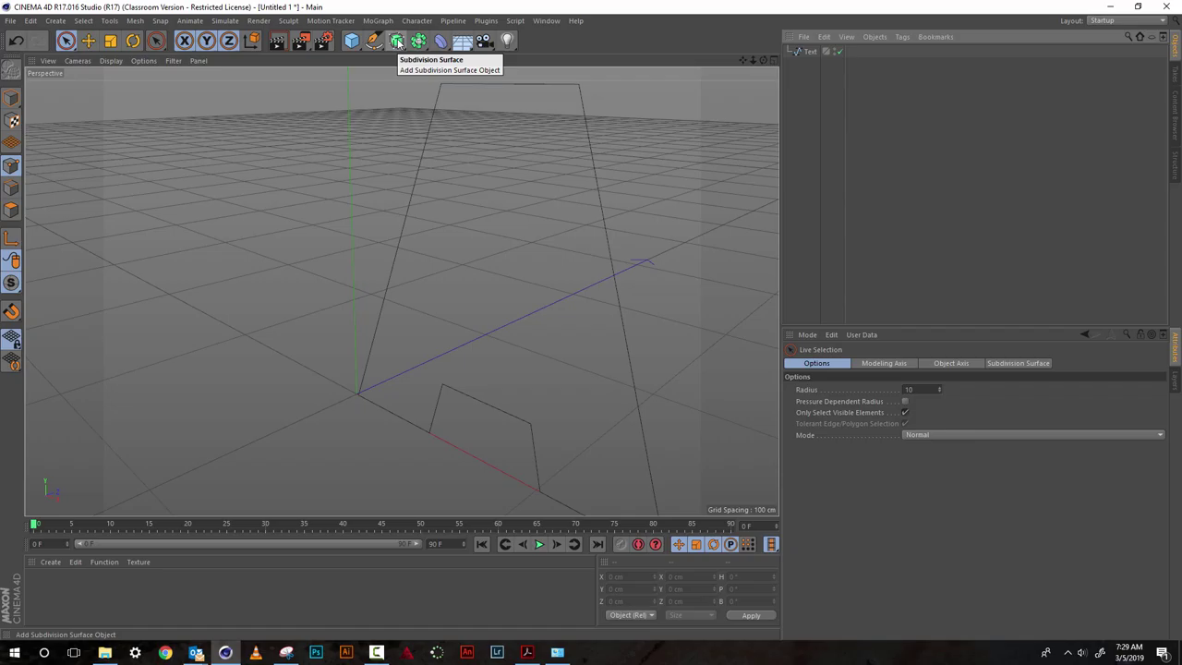
click(397, 42)
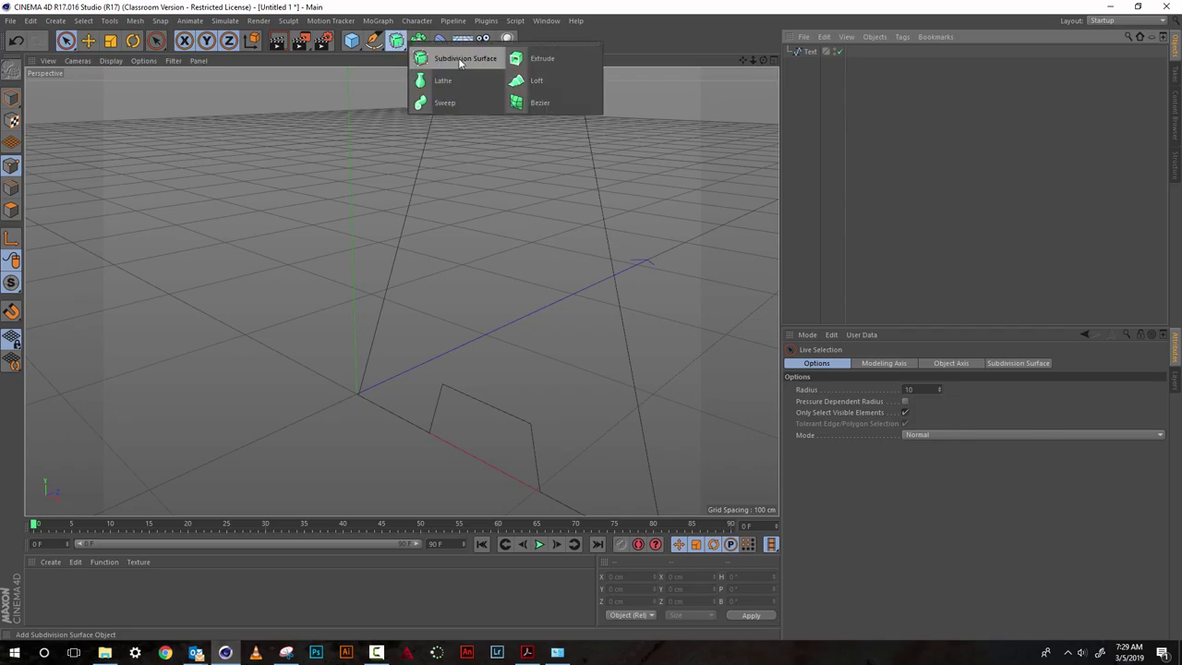
click(533, 63)
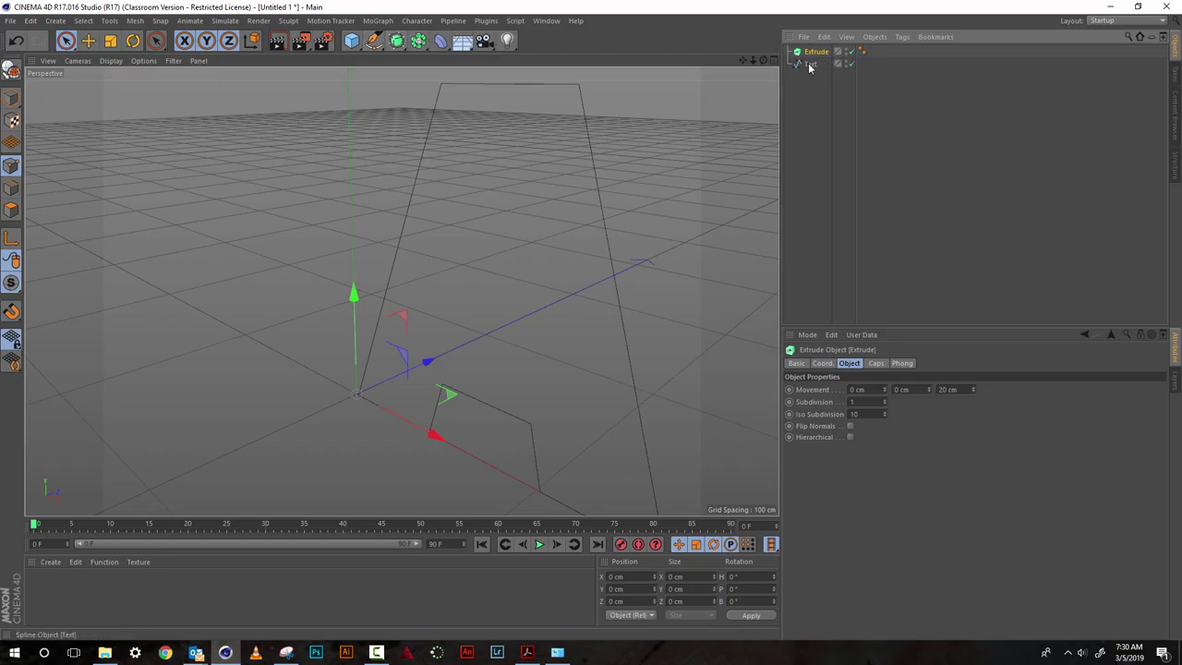
drag(807, 67, 814, 55)
drag(814, 56, 814, 55)
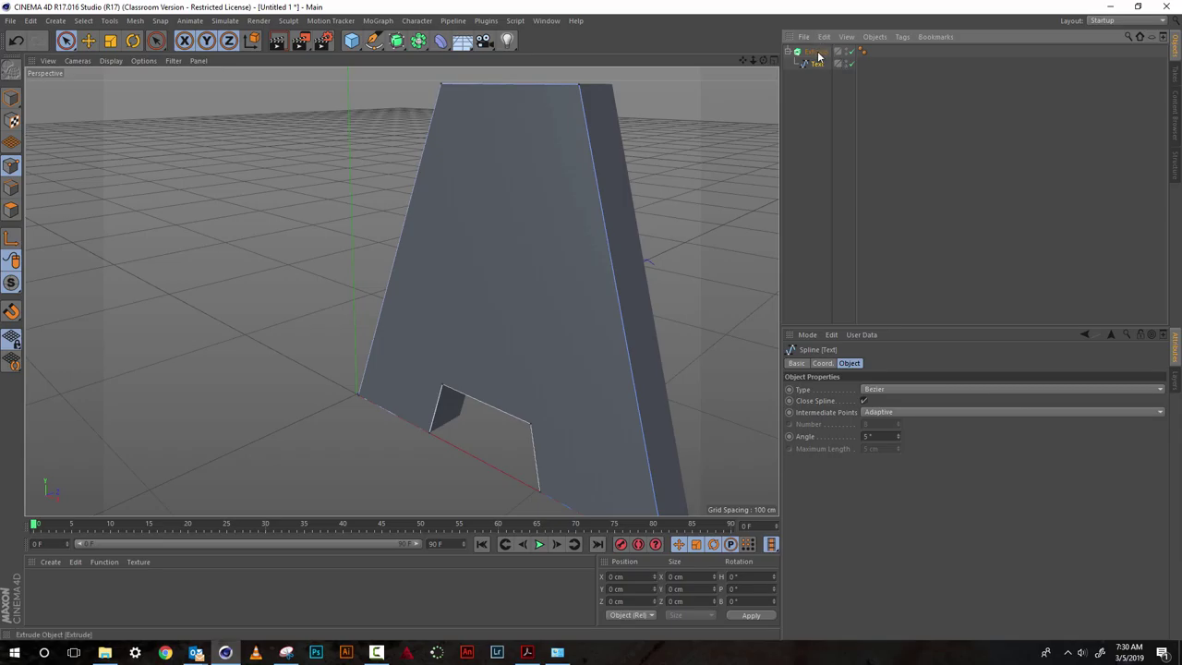
Set the Extrude's Movement Z depth to 54 cm.
drag(753, 60, 754, 81)
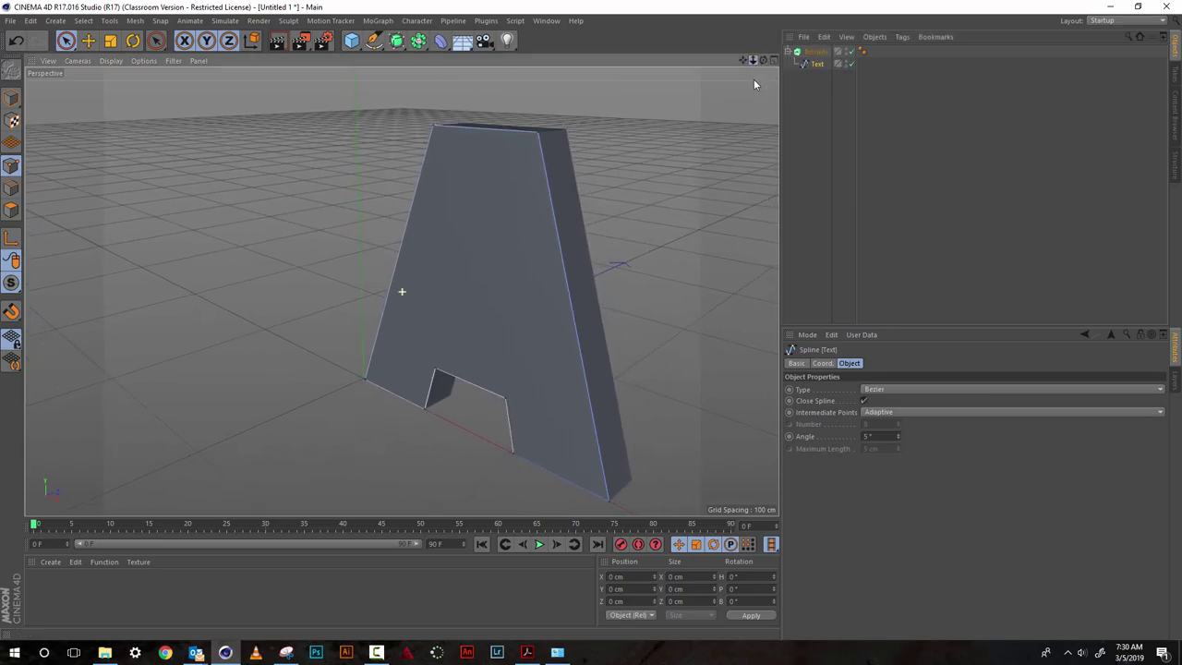
click(809, 55)
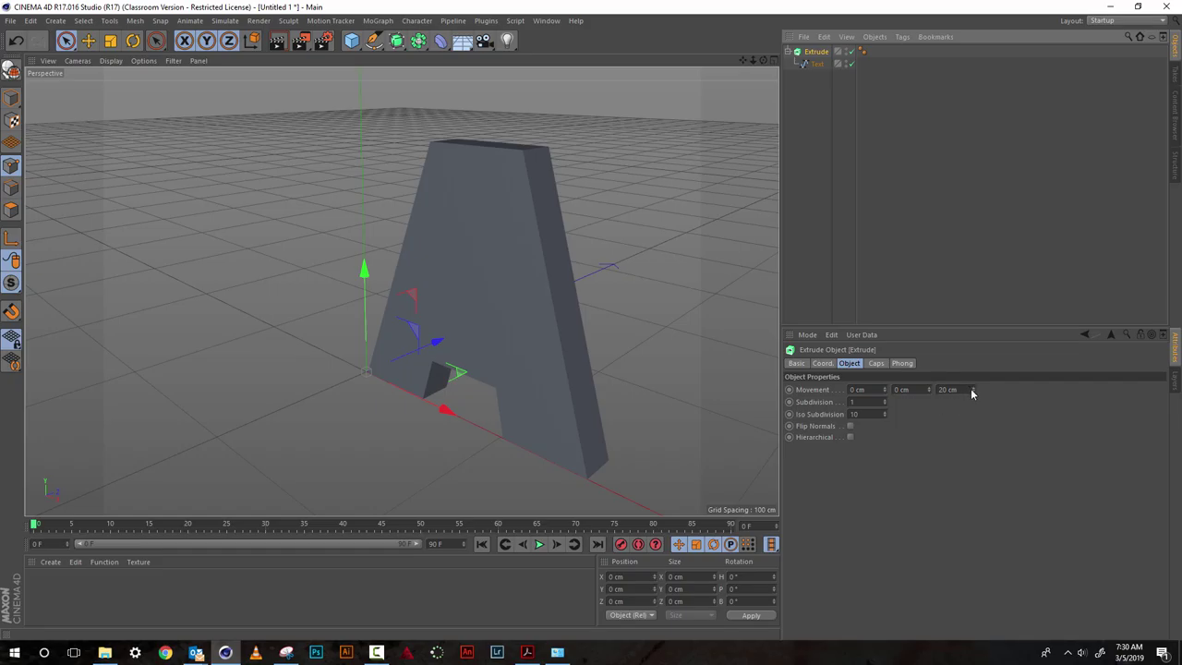
drag(970, 388, 943, 310)
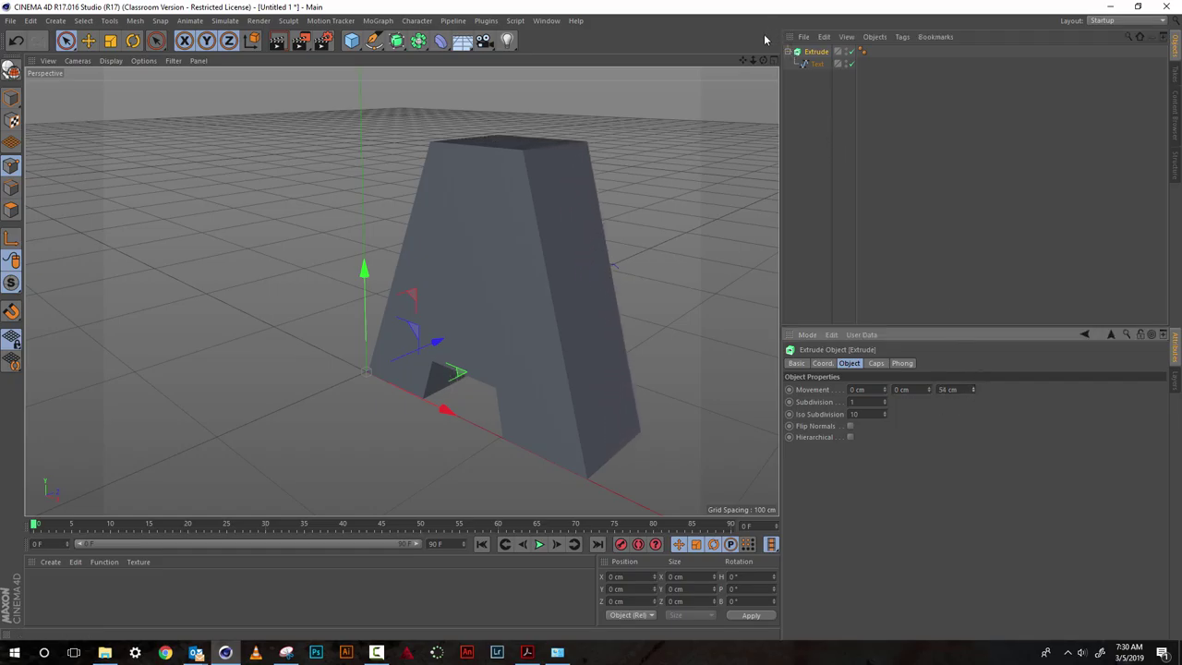
mouse_move(746, 60)
mouse_down()
mouse_move(679, 41)
mouse_move(743, 54)
mouse_move(686, 44)
mouse_move(742, 61)
mouse_move(732, 72)
mouse_move(760, 64)
mouse_move(762, 50)
mouse_up()
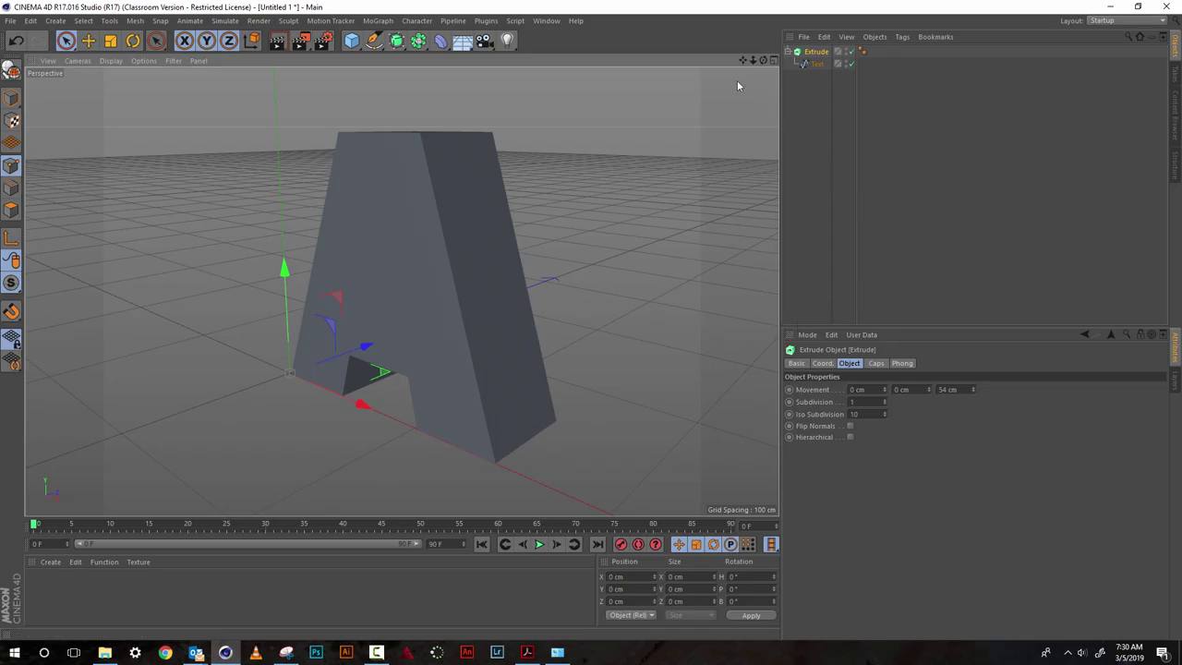
Add a second text spline for the '+' sign.
click(374, 42)
click(375, 41)
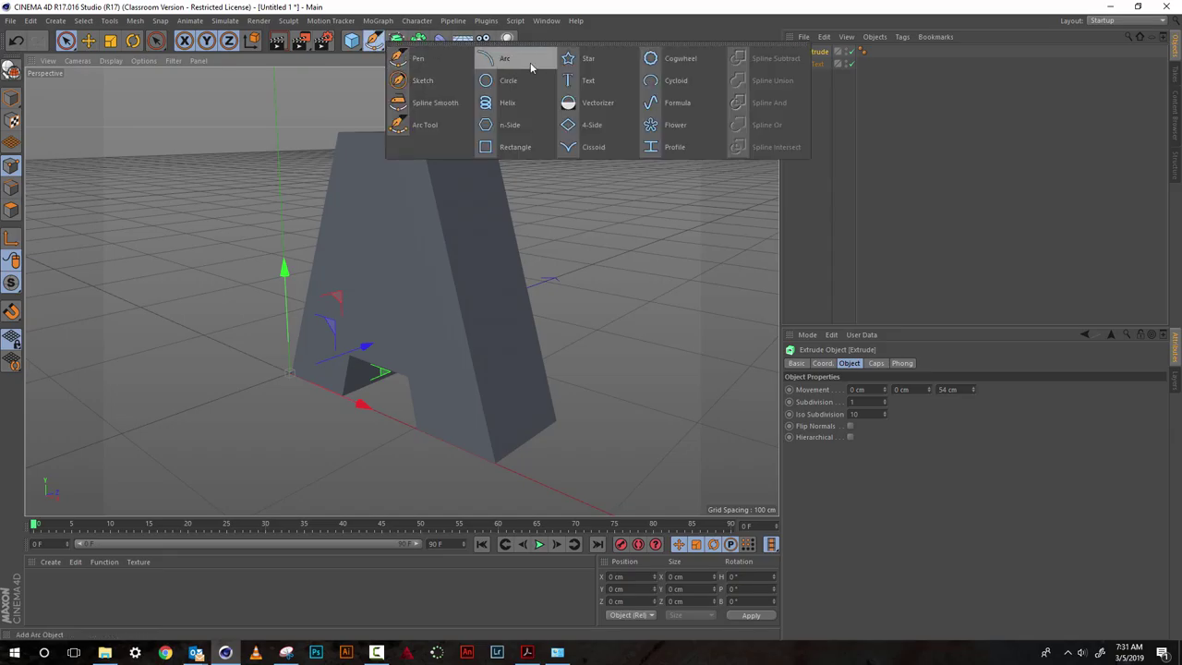
click(583, 80)
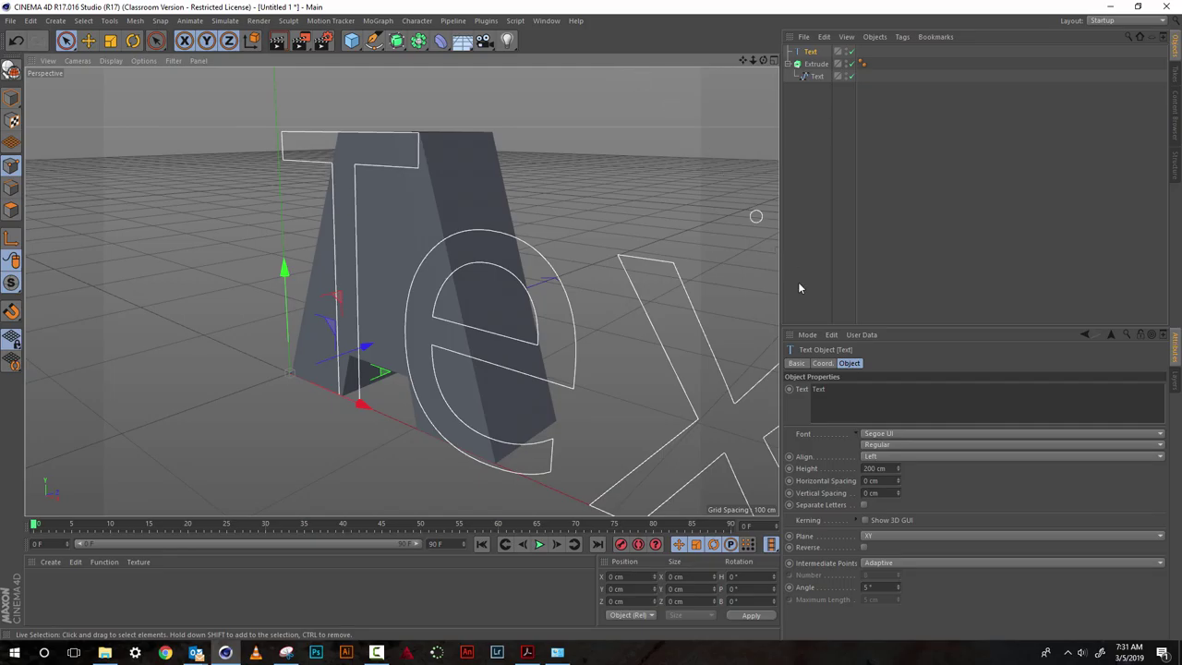
click(835, 388)
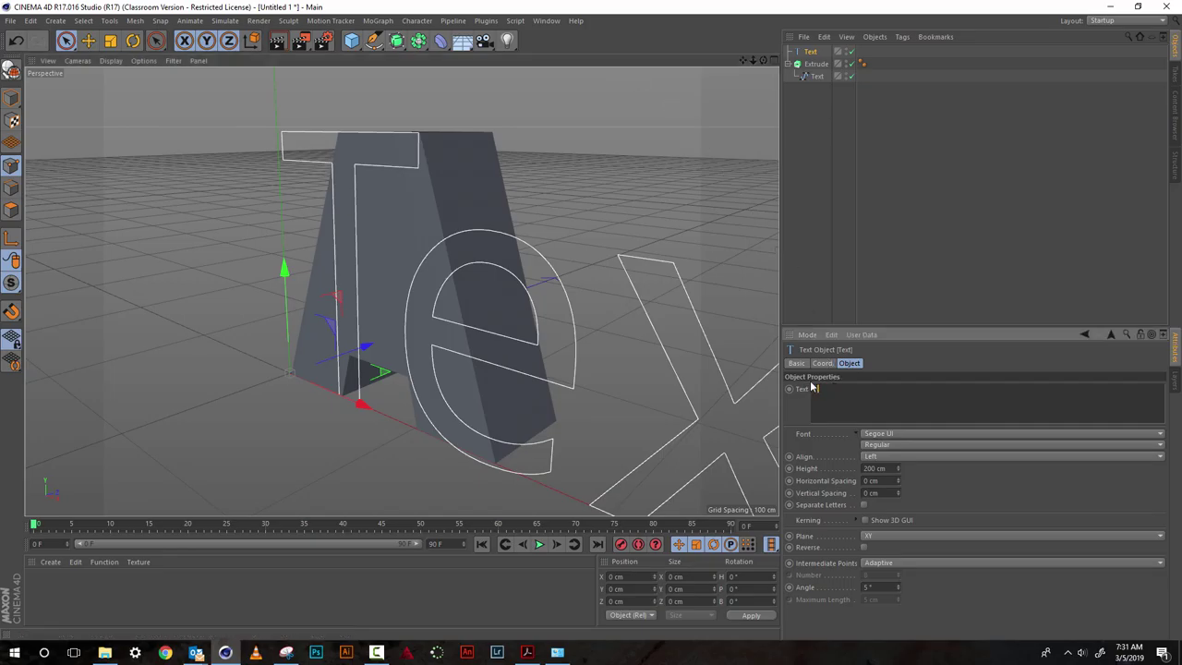
Set the plus text's style and change its font to Segoe UI Black.
click(887, 444)
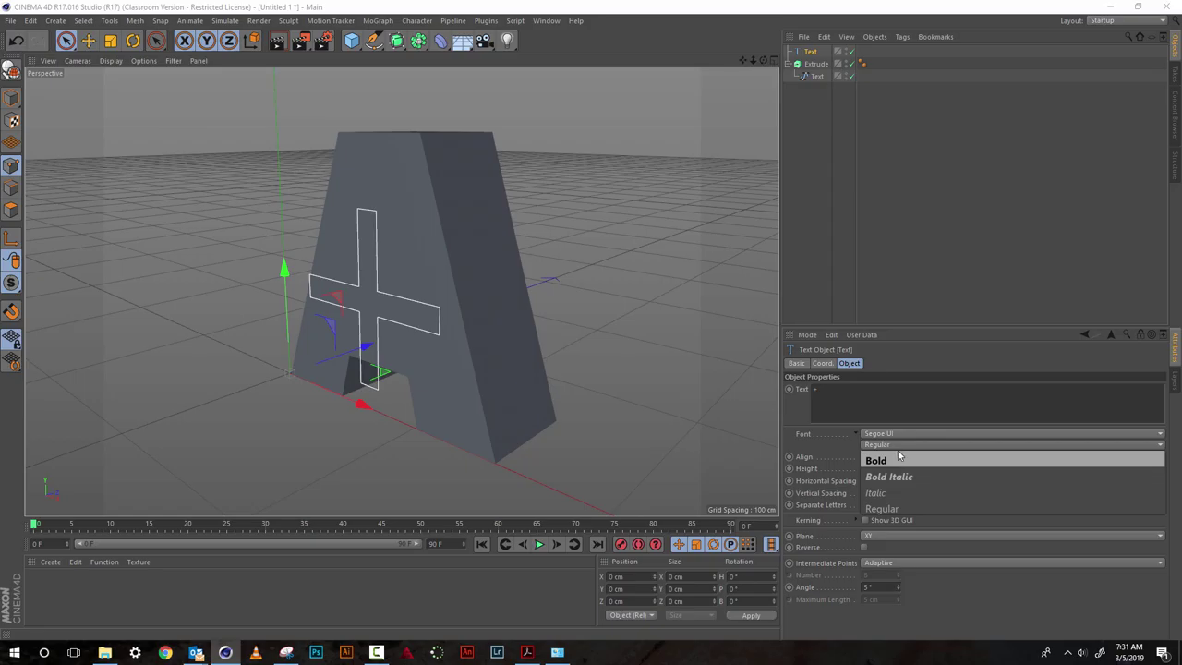
click(899, 459)
click(898, 436)
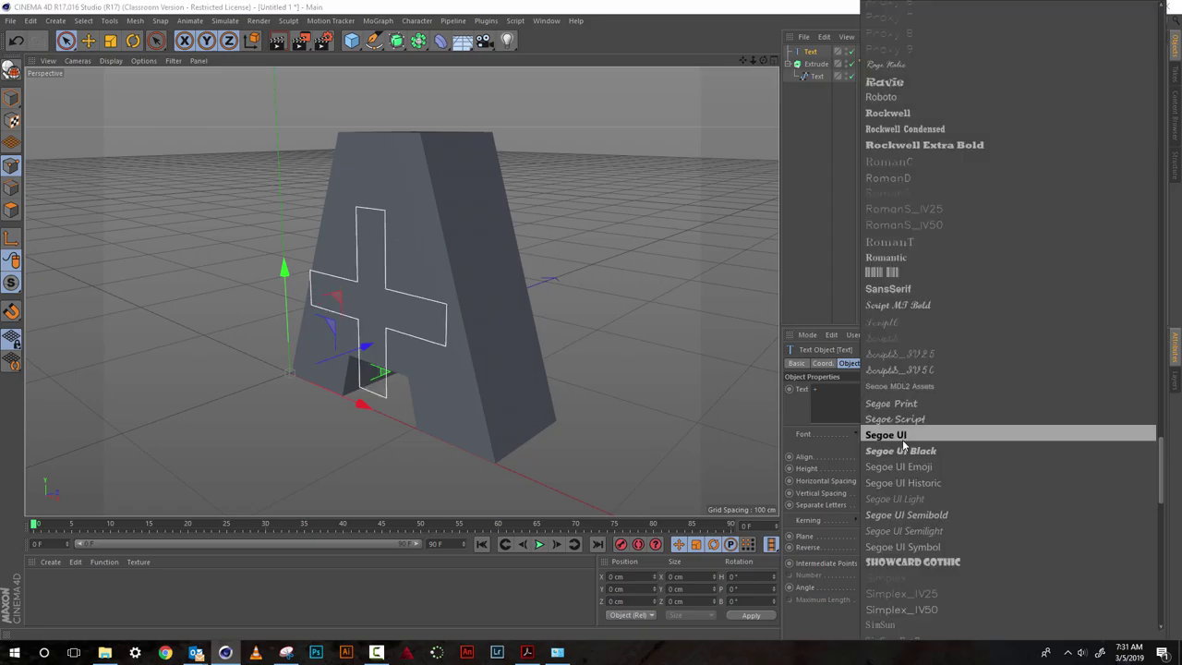
click(904, 449)
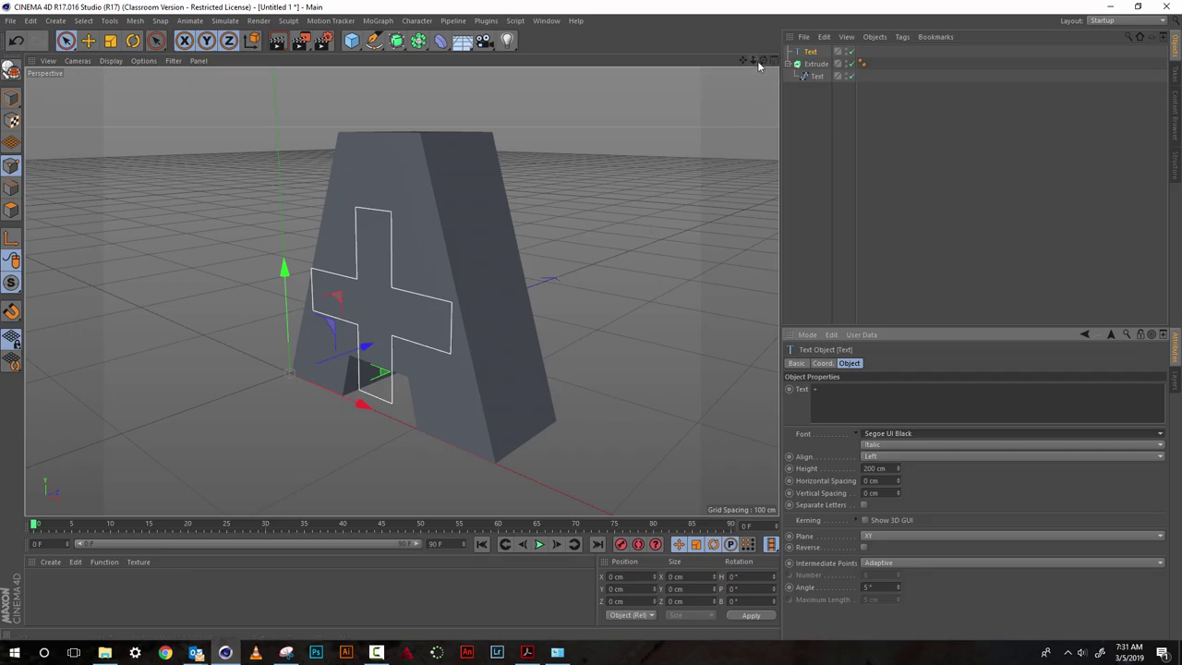
mouse_move(762, 63)
mouse_down()
mouse_move(703, 59)
mouse_move(711, 71)
mouse_move(787, 54)
mouse_move(750, 61)
mouse_up()
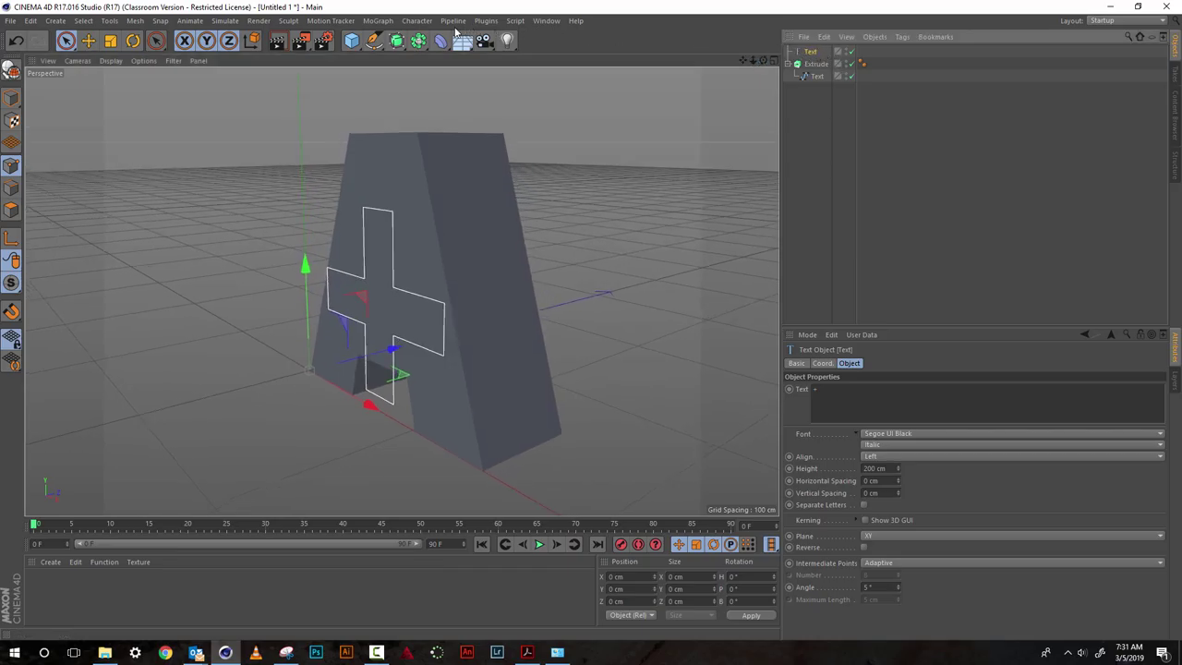
Add a second Extrude for the plus text and set its Movement Z to 72 cm.
click(396, 42)
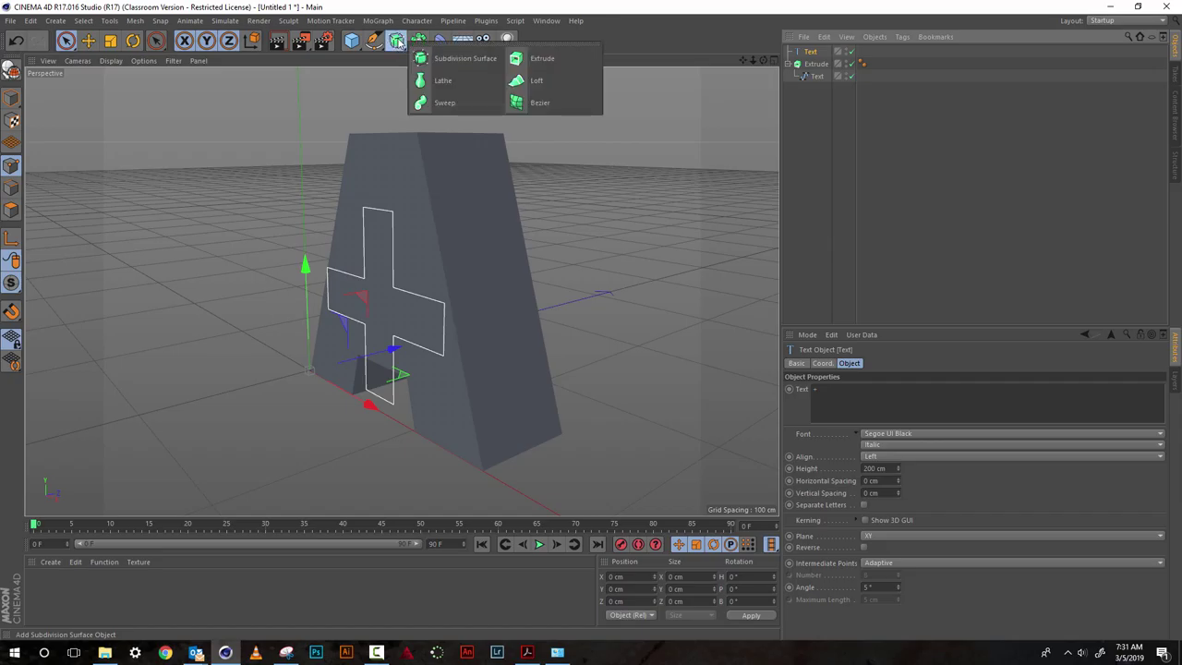
click(545, 59)
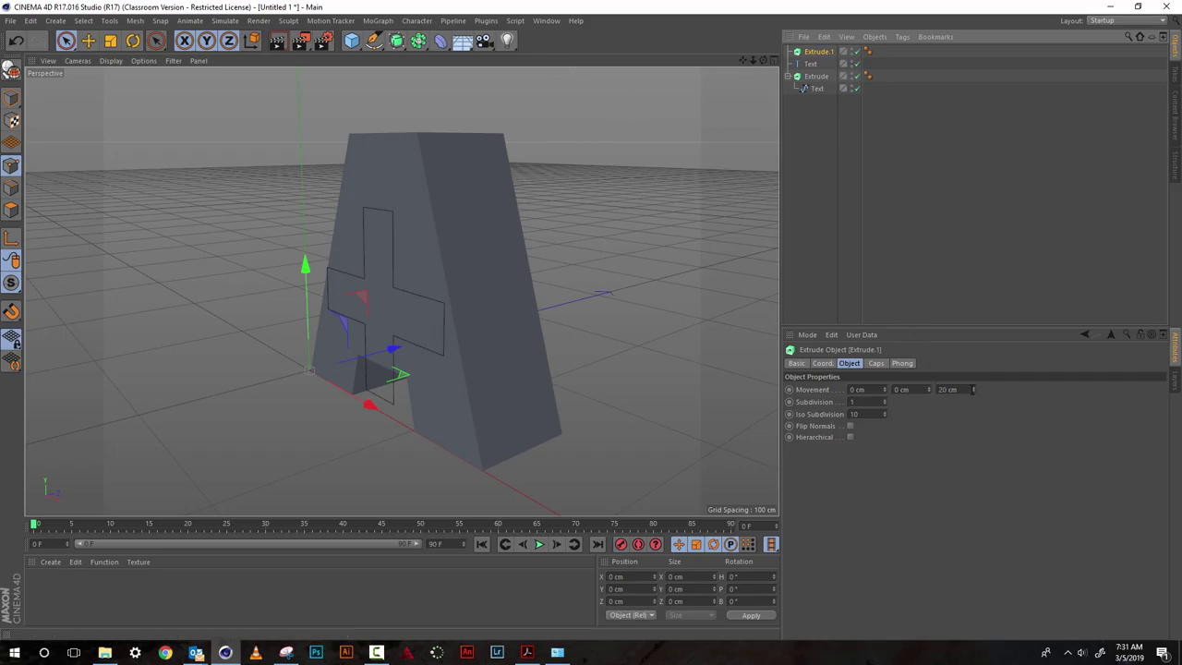
drag(973, 388, 971, 383)
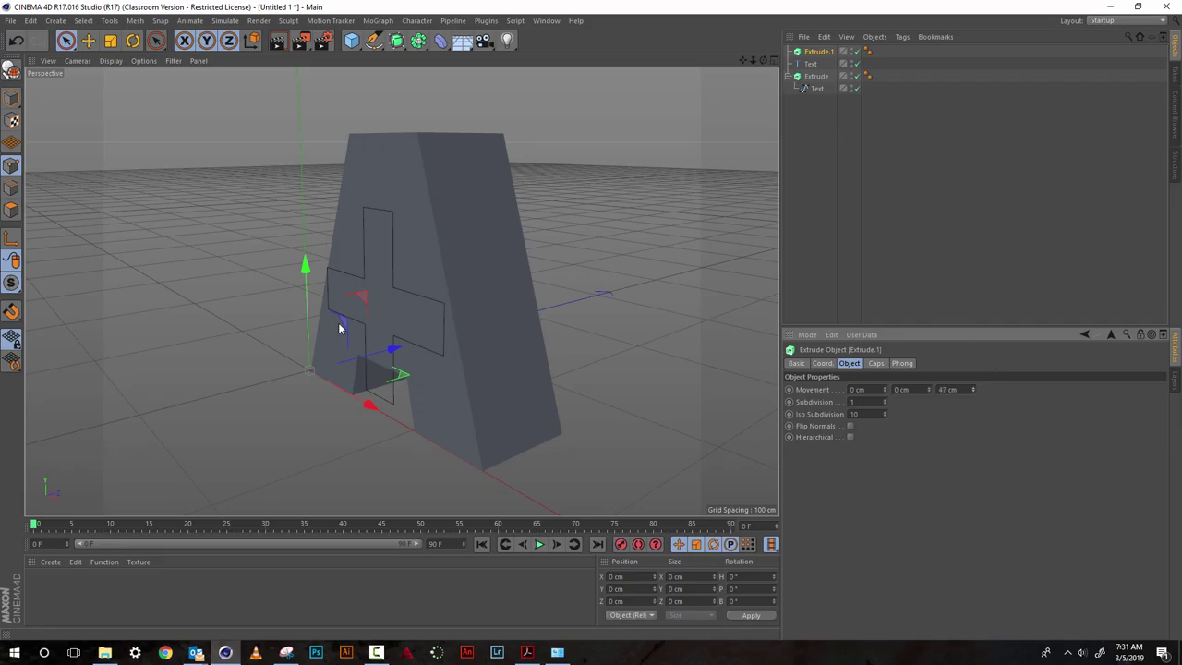
click(810, 64)
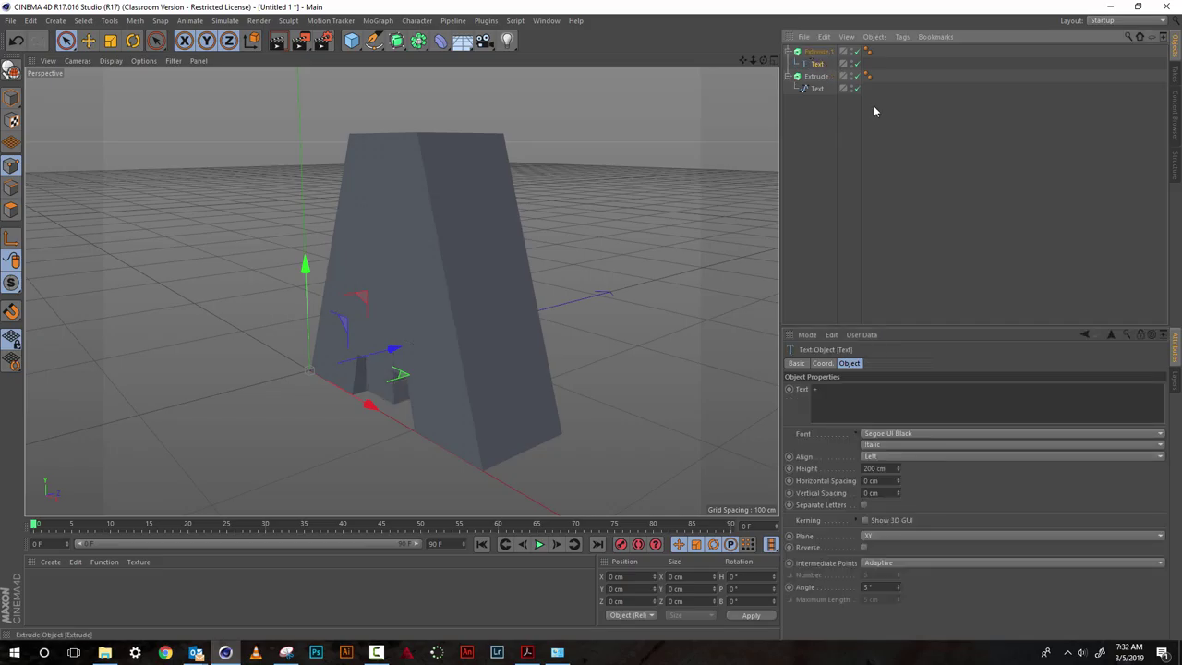
click(818, 54)
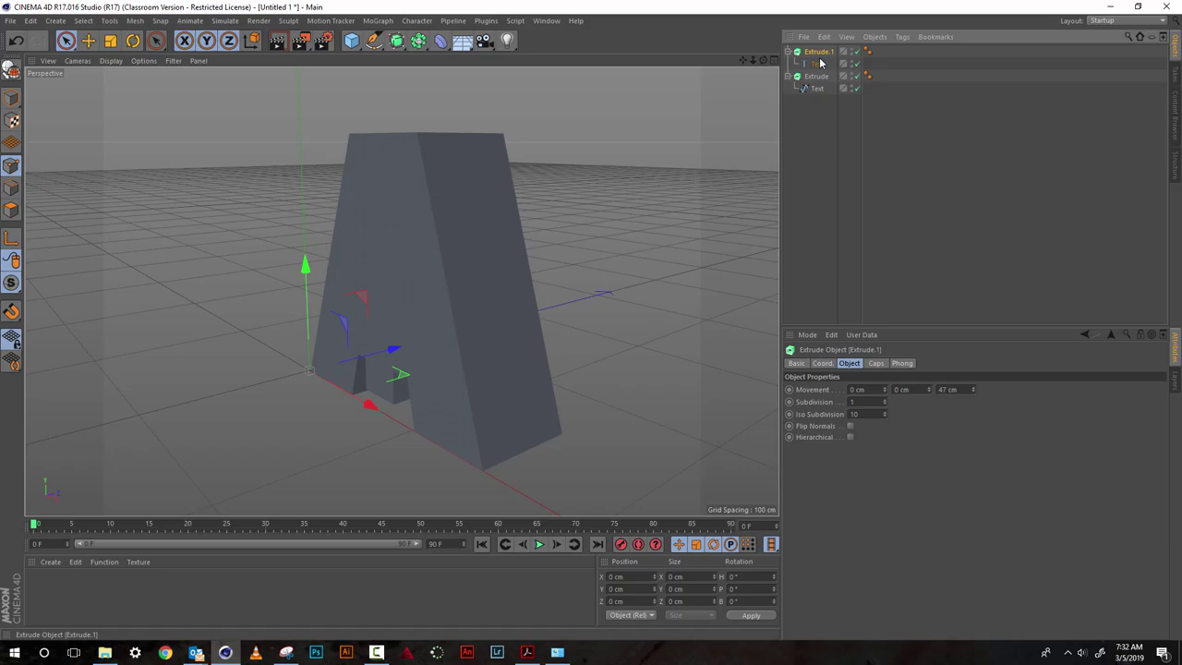
drag(971, 387, 968, 371)
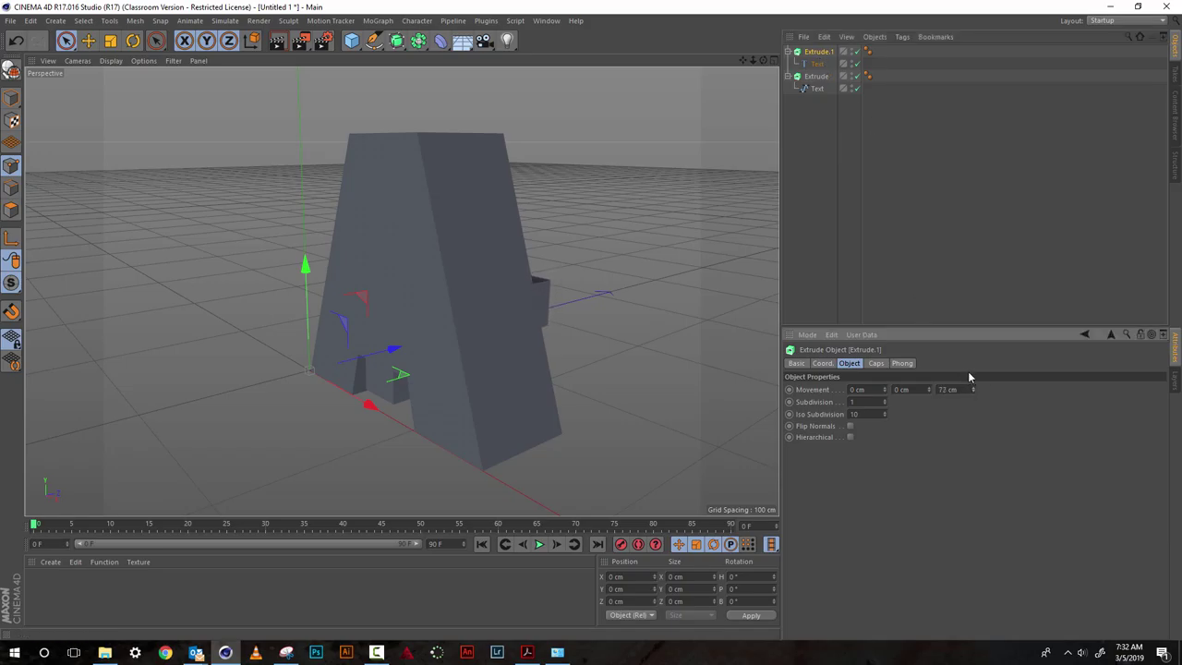
Move Extrude.1 along Z to about -9.5 cm so the plus cuts into the A.
drag(763, 60, 497, 233)
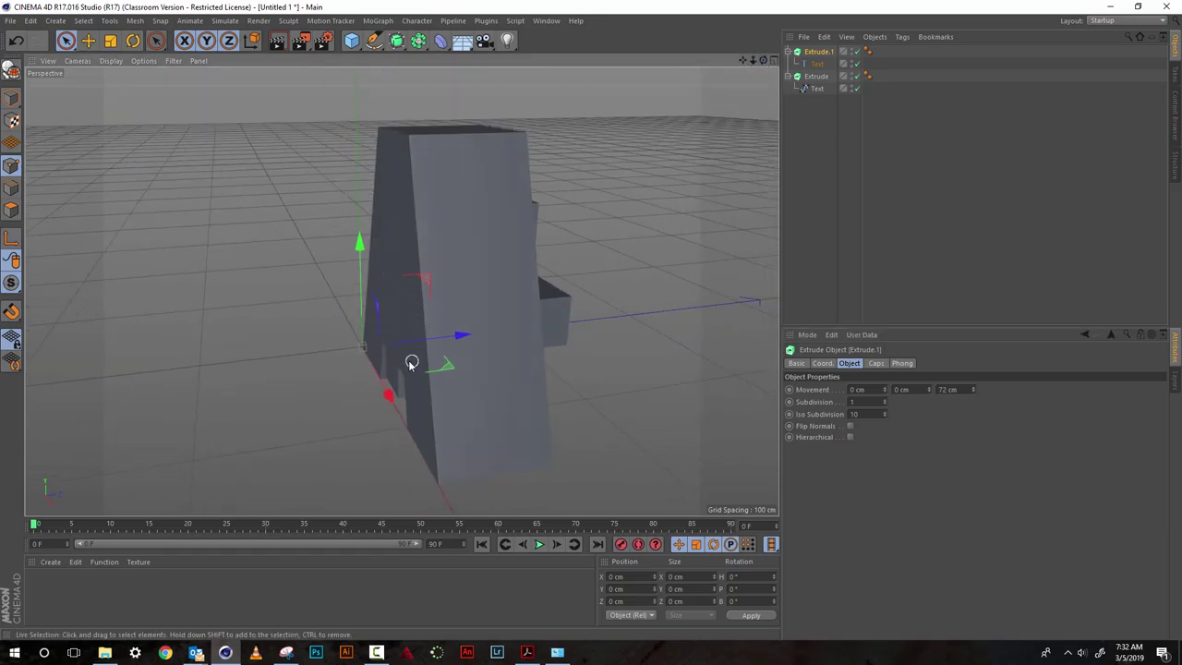
click(473, 344)
drag(473, 343, 453, 340)
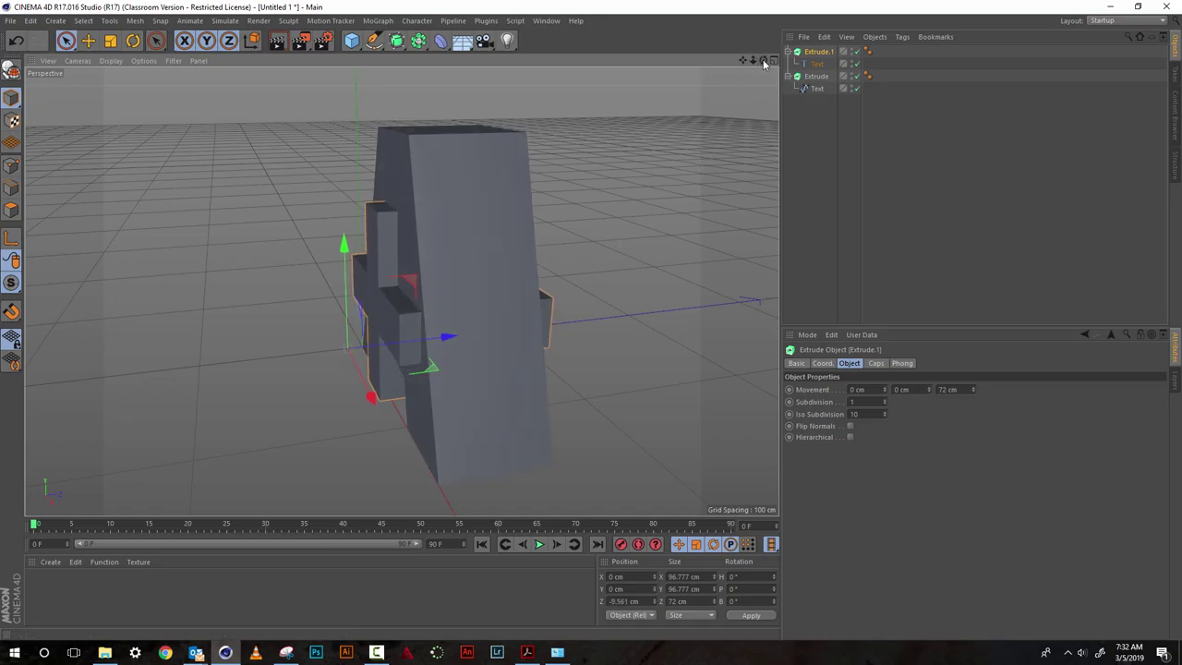
drag(764, 62, 827, 57)
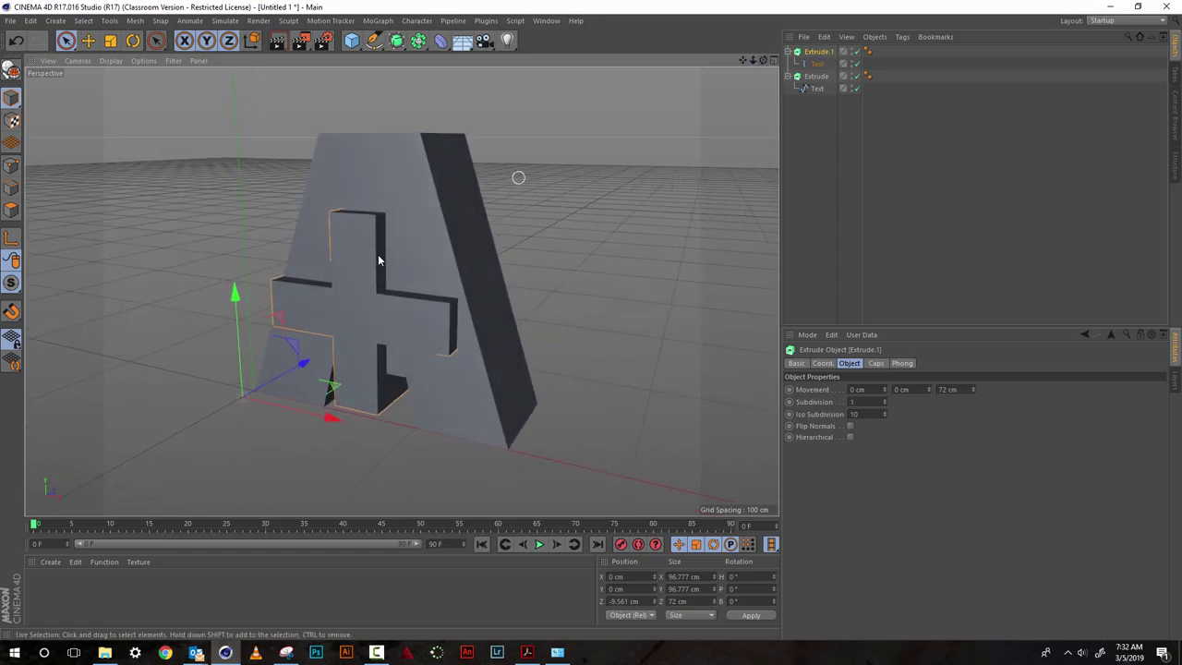
click(816, 53)
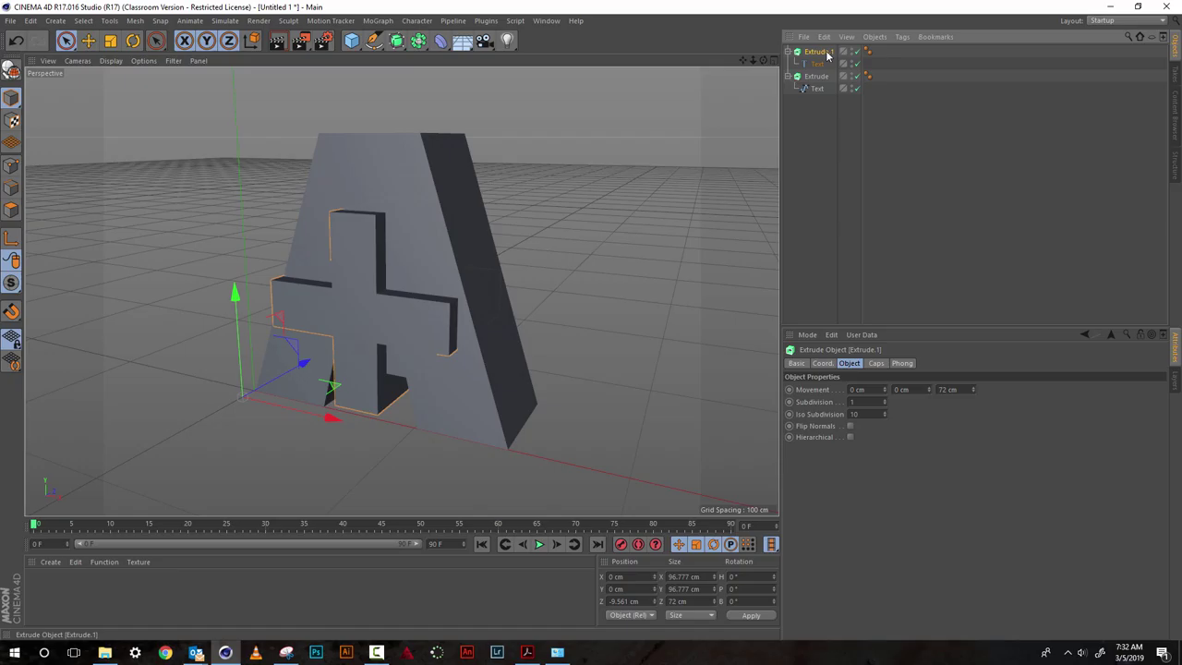
Scale the plus down to 70.551 cm and move it right and up to Y 33.067 cm.
click(111, 41)
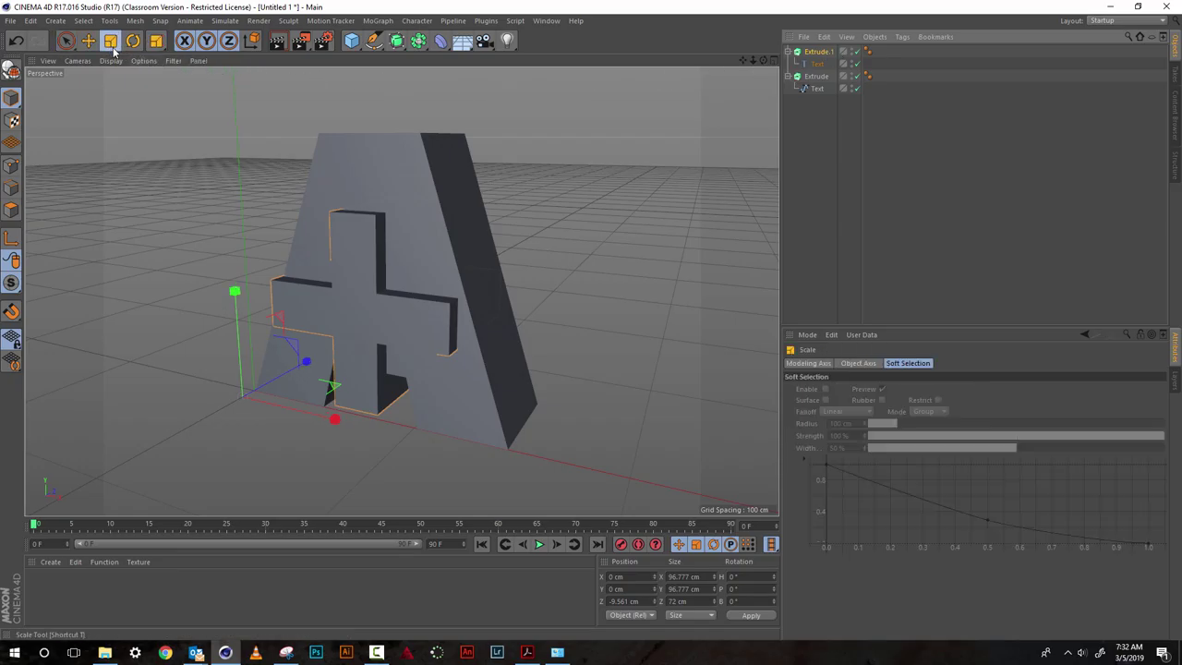
drag(165, 129, 173, 299)
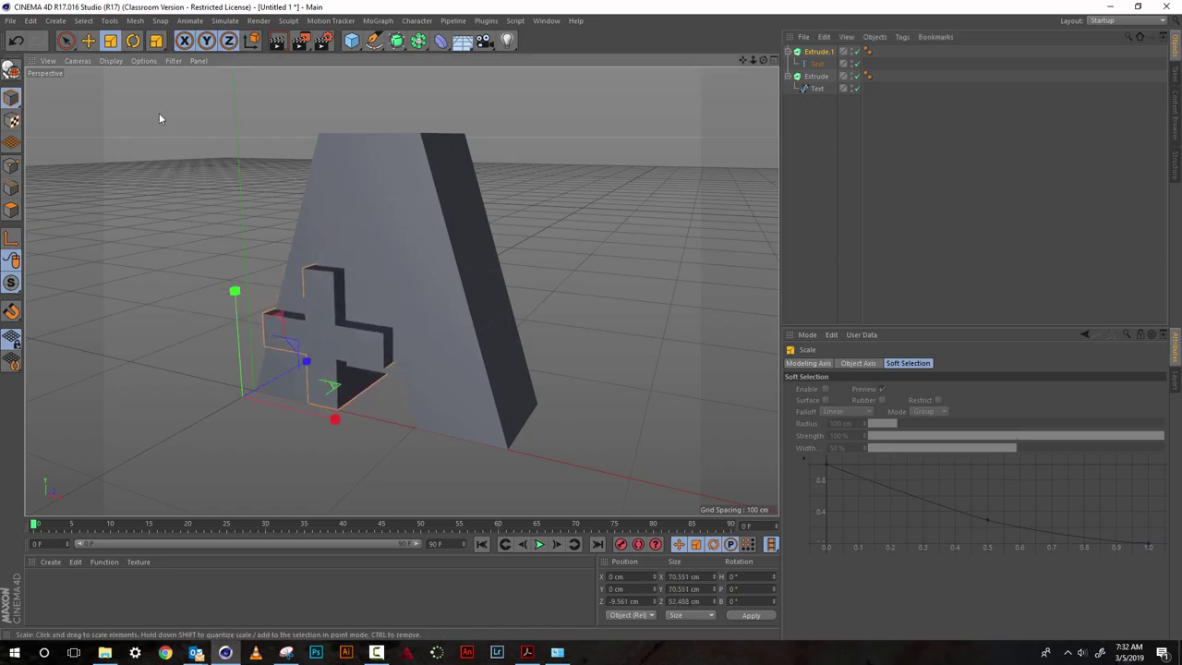
click(88, 40)
drag(341, 418, 363, 409)
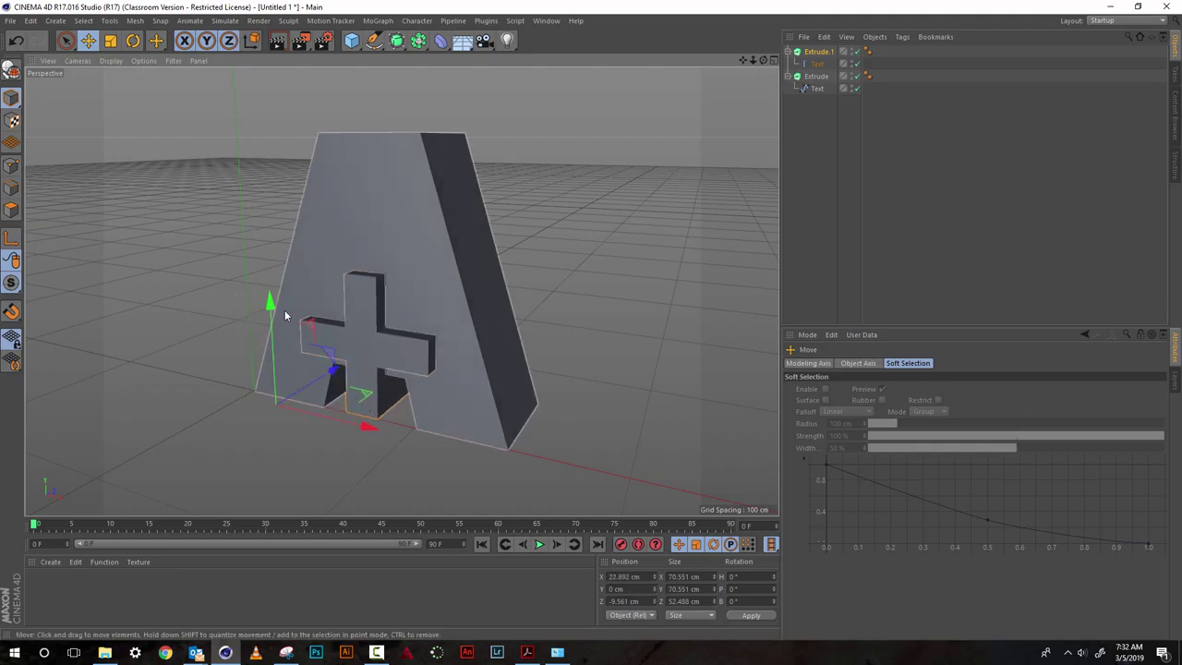
drag(272, 308, 282, 248)
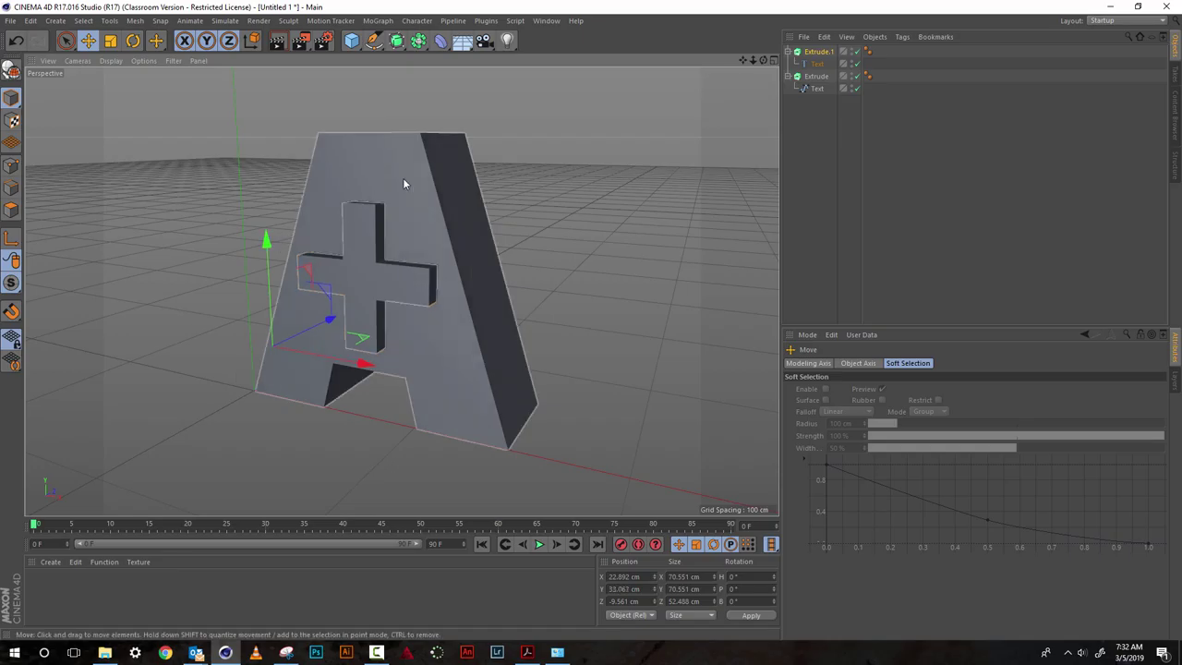
Maximize and zoom the Front view, then nudge the plus slightly left and up.
click(774, 61)
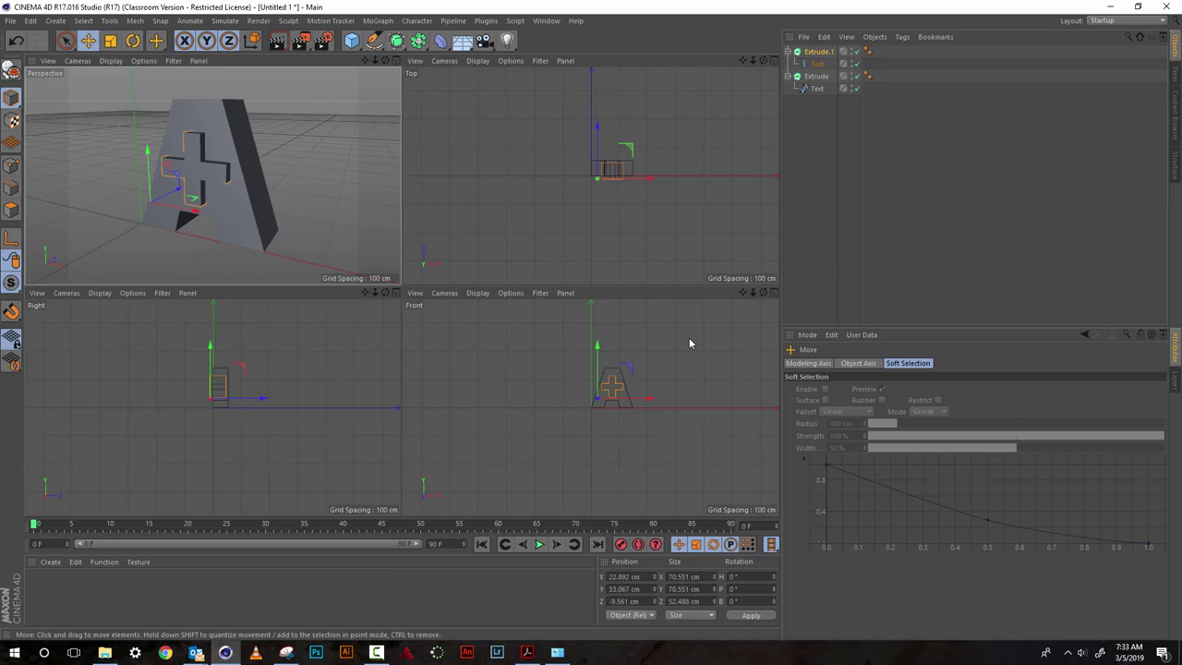
click(774, 293)
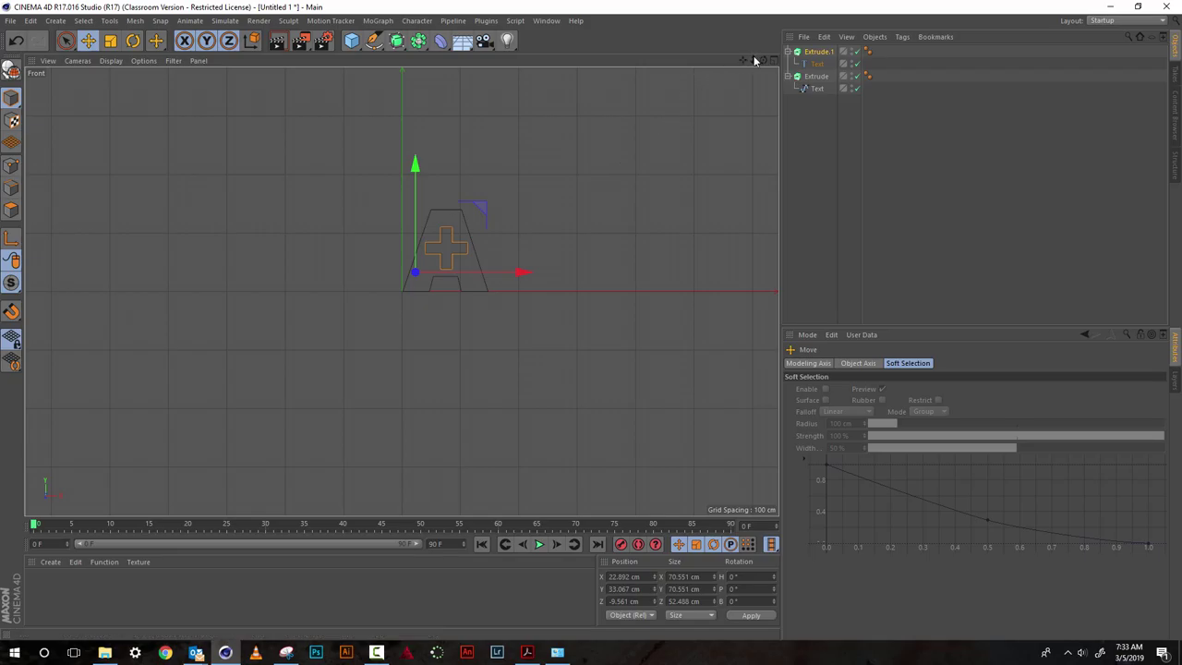
drag(753, 60, 551, 220)
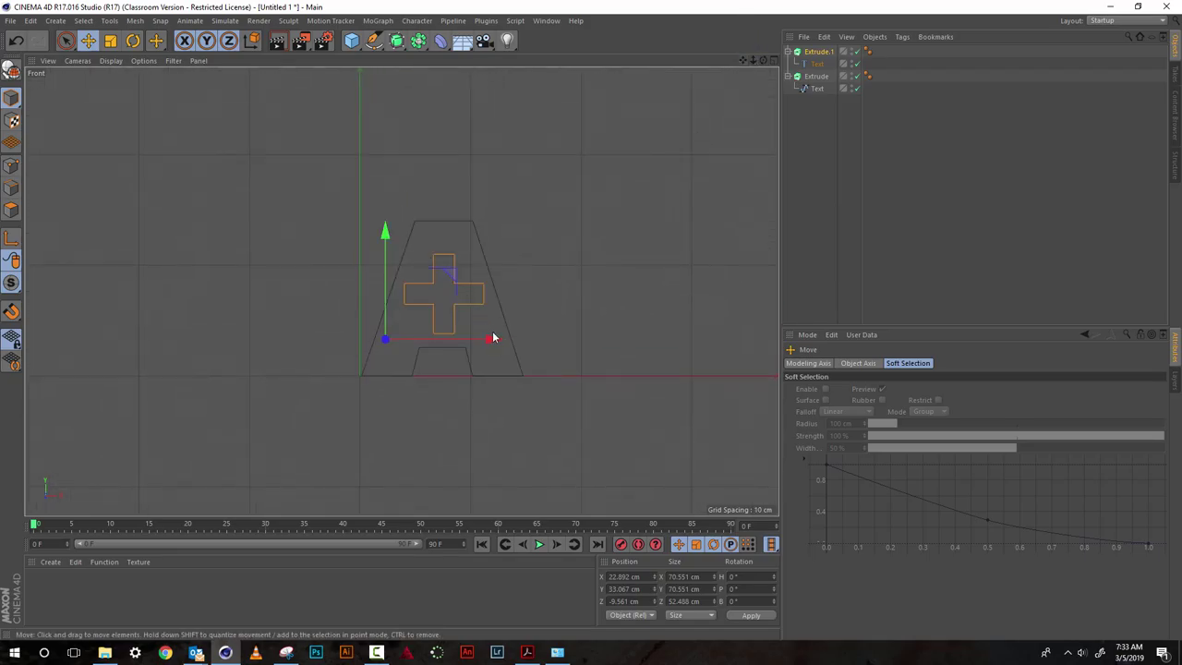
drag(492, 340, 488, 338)
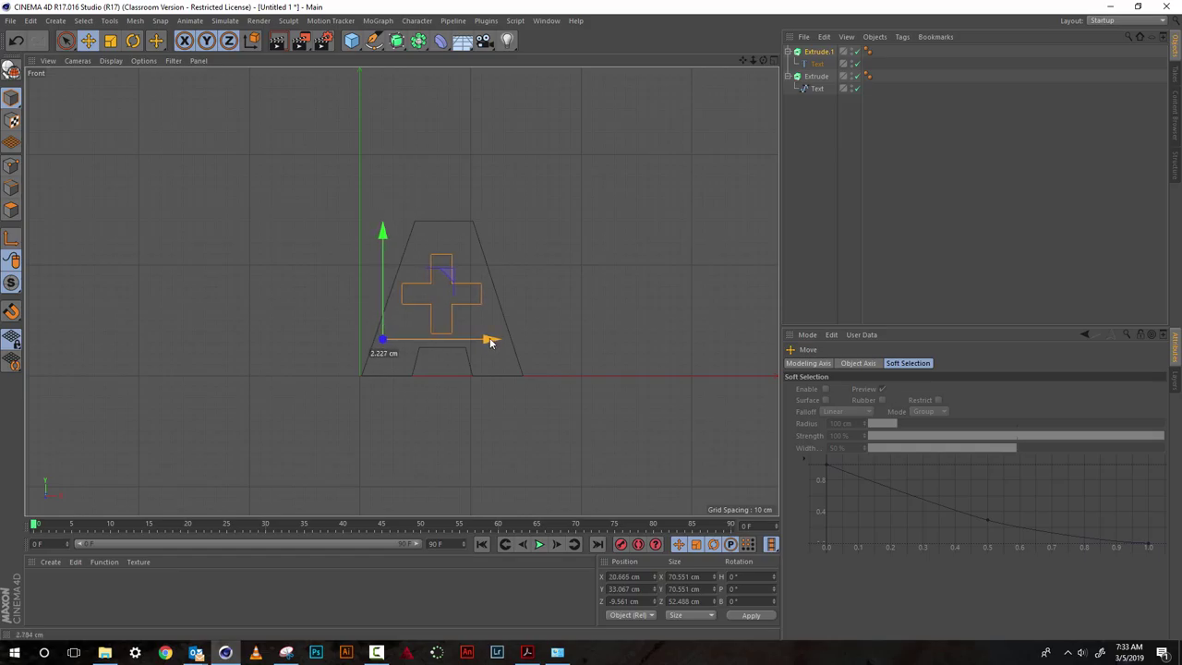
drag(382, 232, 385, 219)
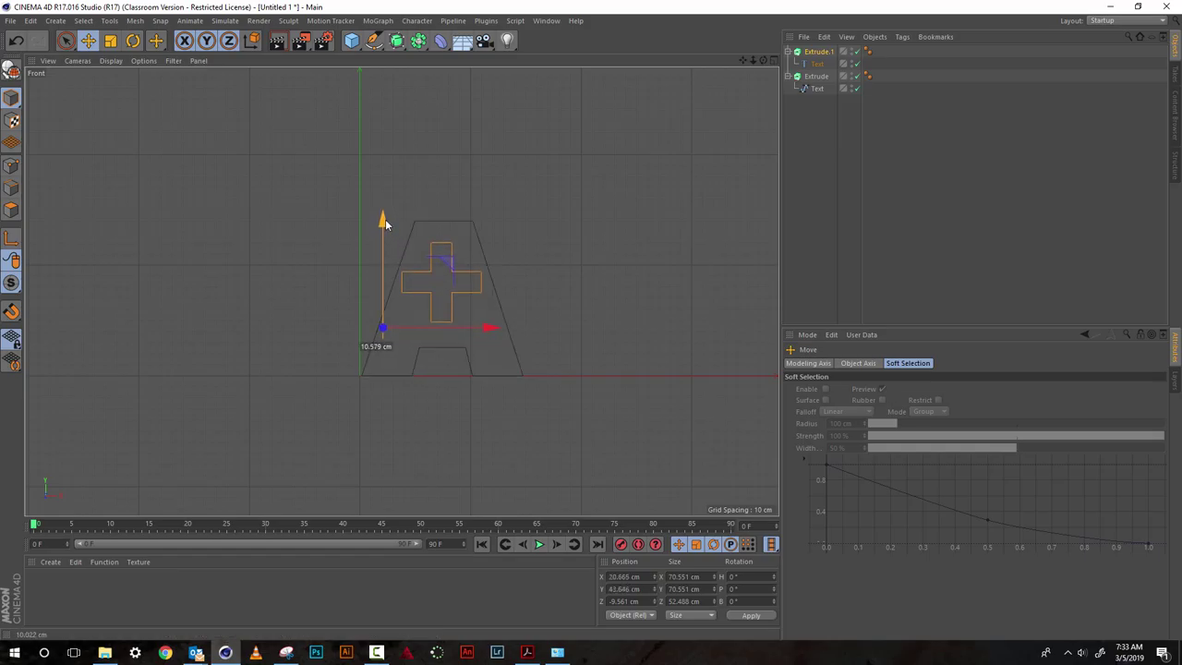
Shrink the plus to 49.879 cm, centre it, and return to the full perspective view.
click(110, 40)
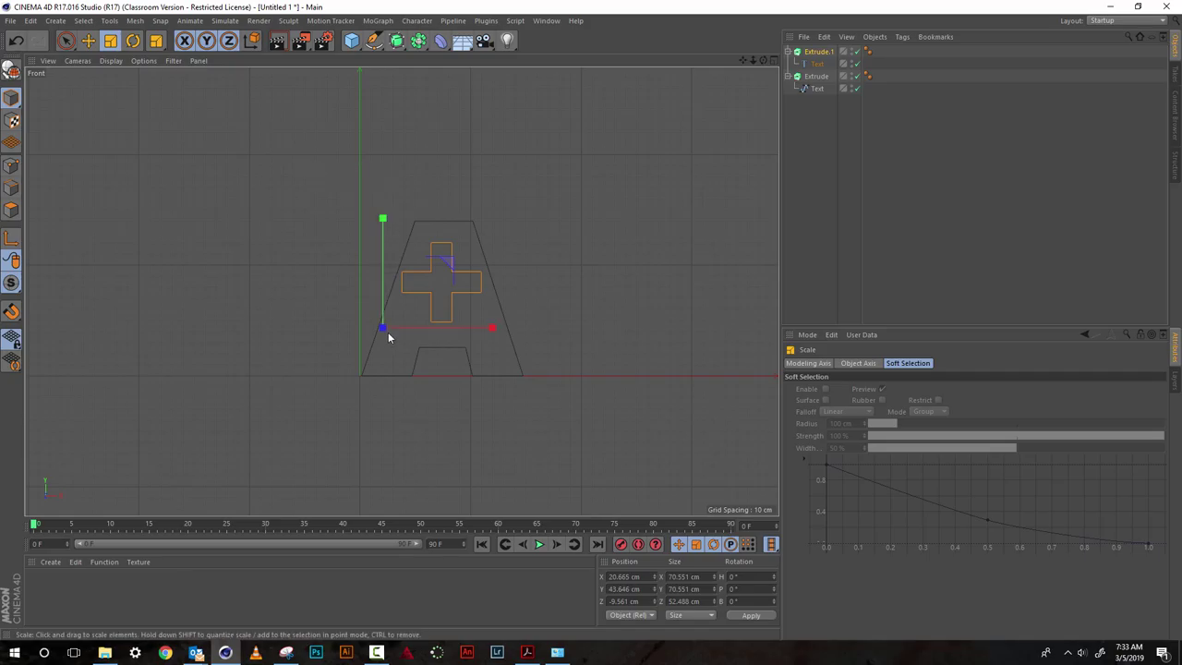
drag(593, 185, 589, 357)
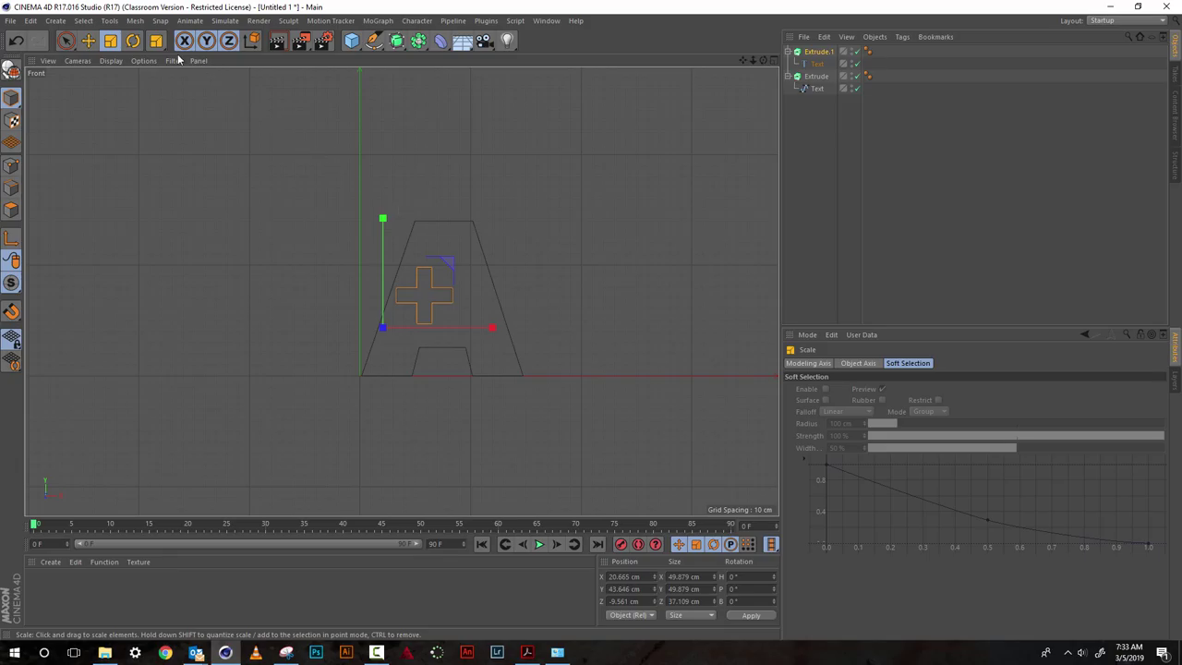
click(88, 39)
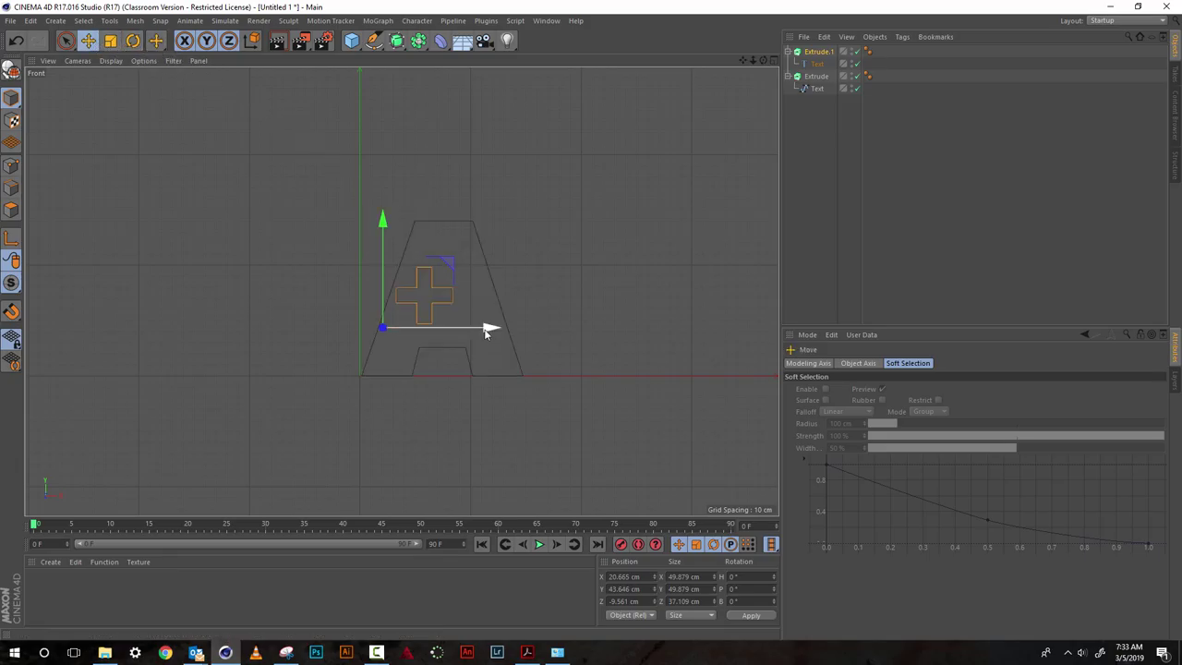
drag(491, 330, 511, 326)
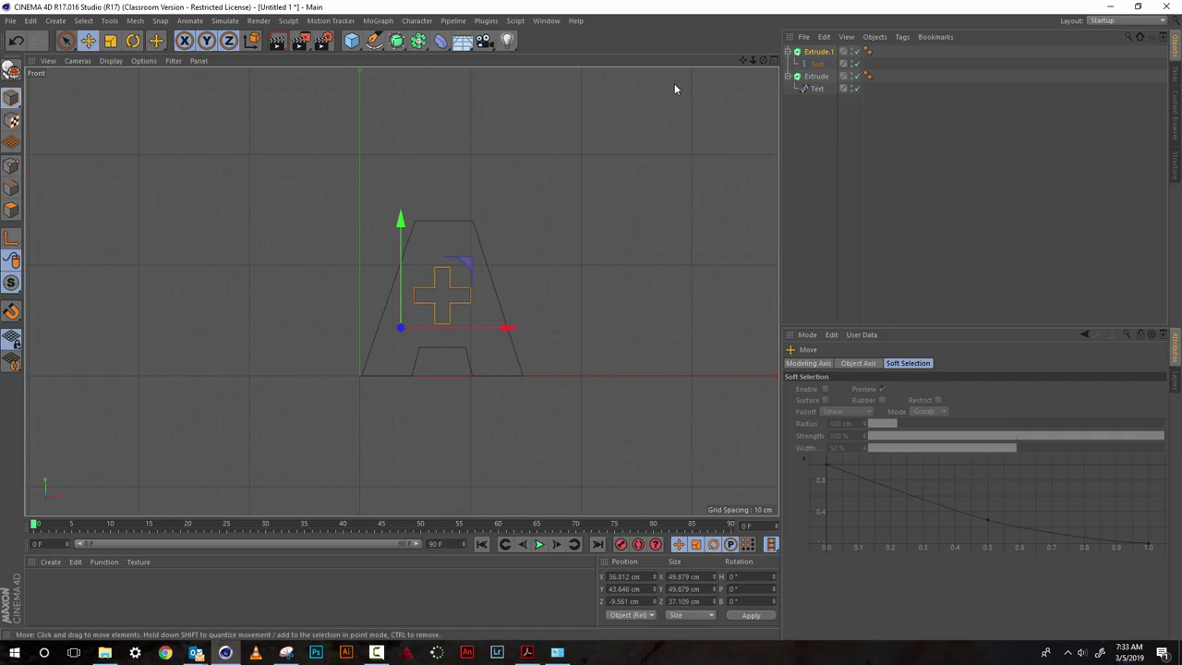
drag(761, 63, 734, 65)
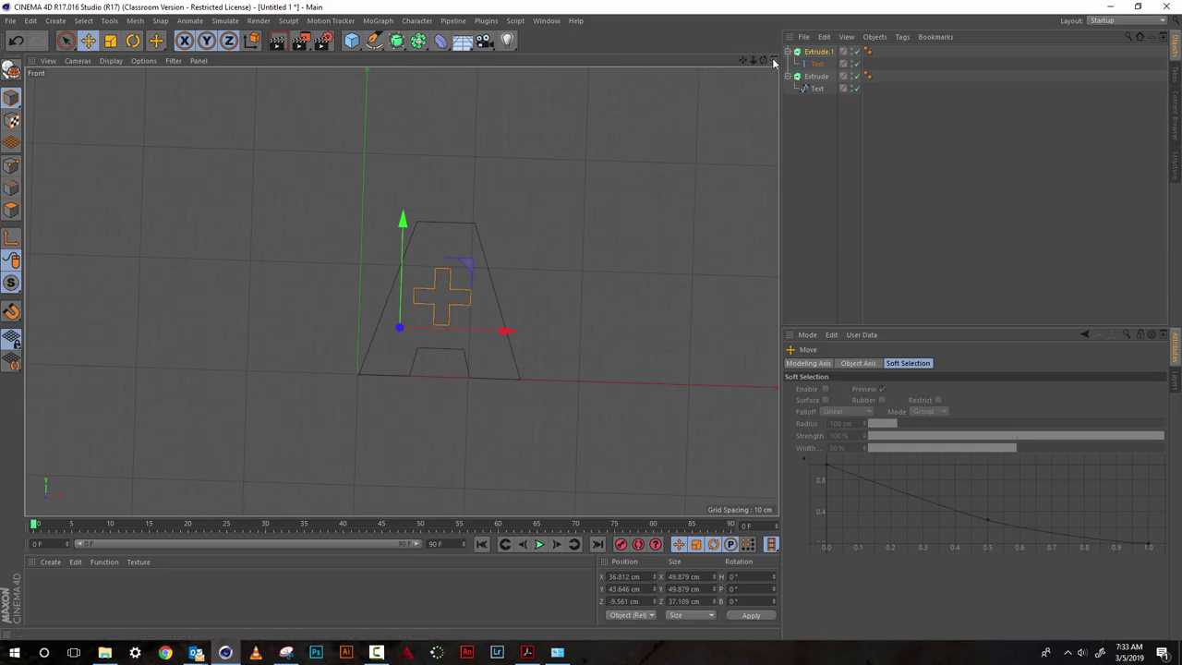
click(774, 60)
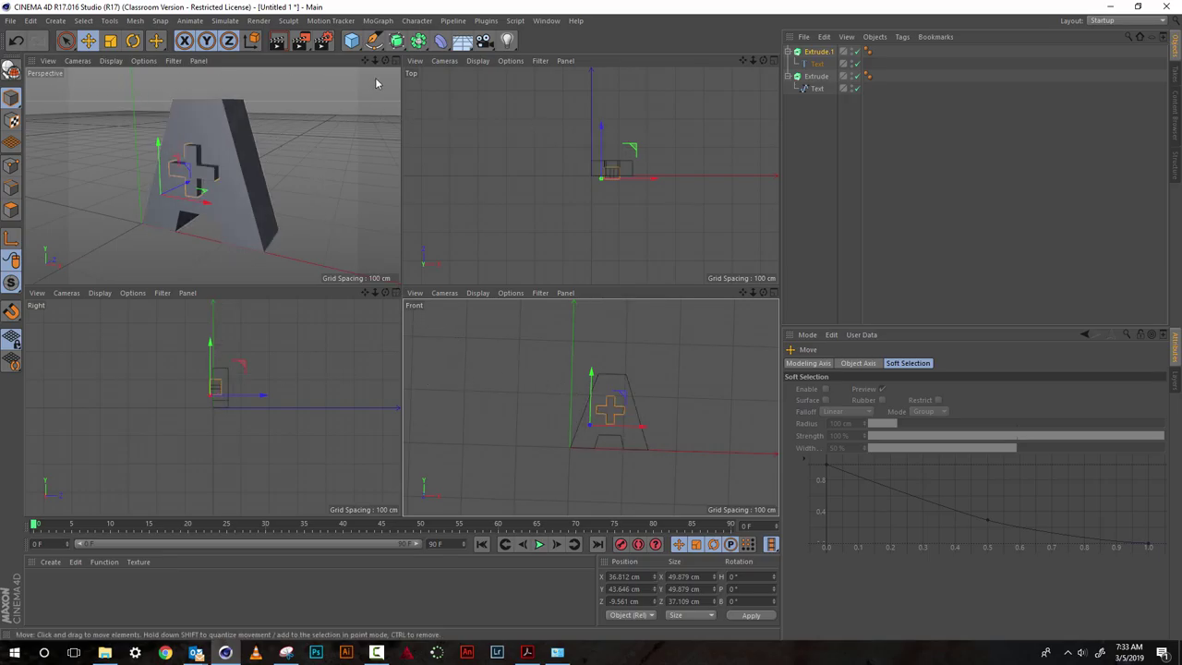
click(395, 60)
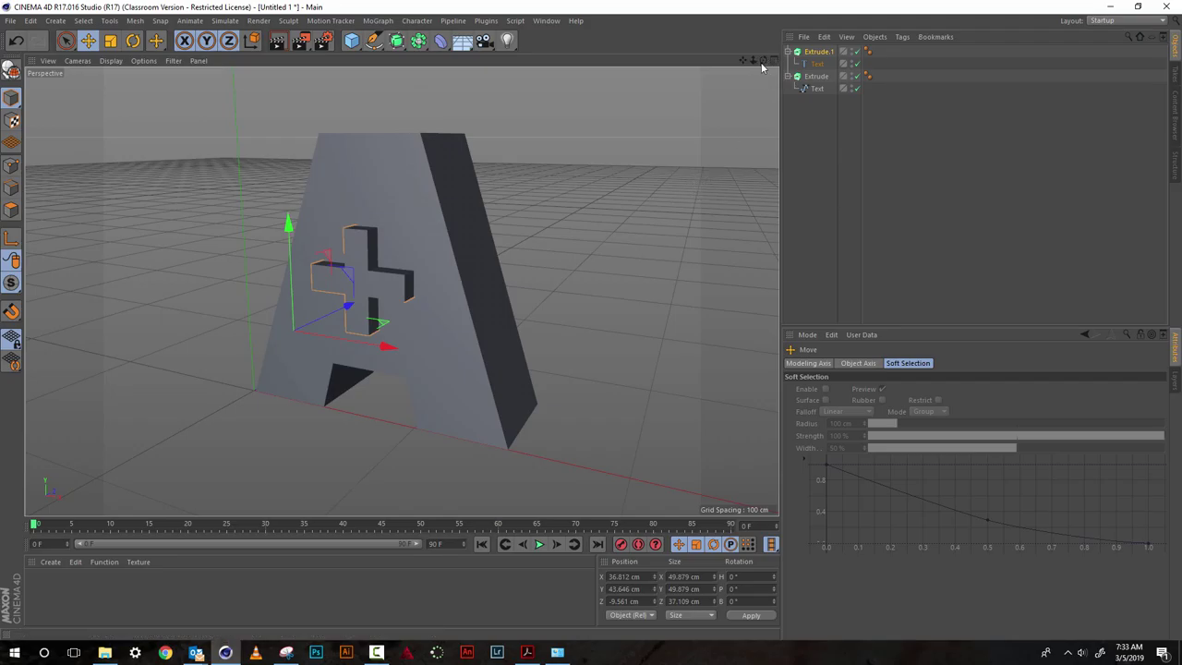
Deepen the plus extrusion to about 82 cm and raise it to Y 52.12 cm.
drag(763, 60, 714, 54)
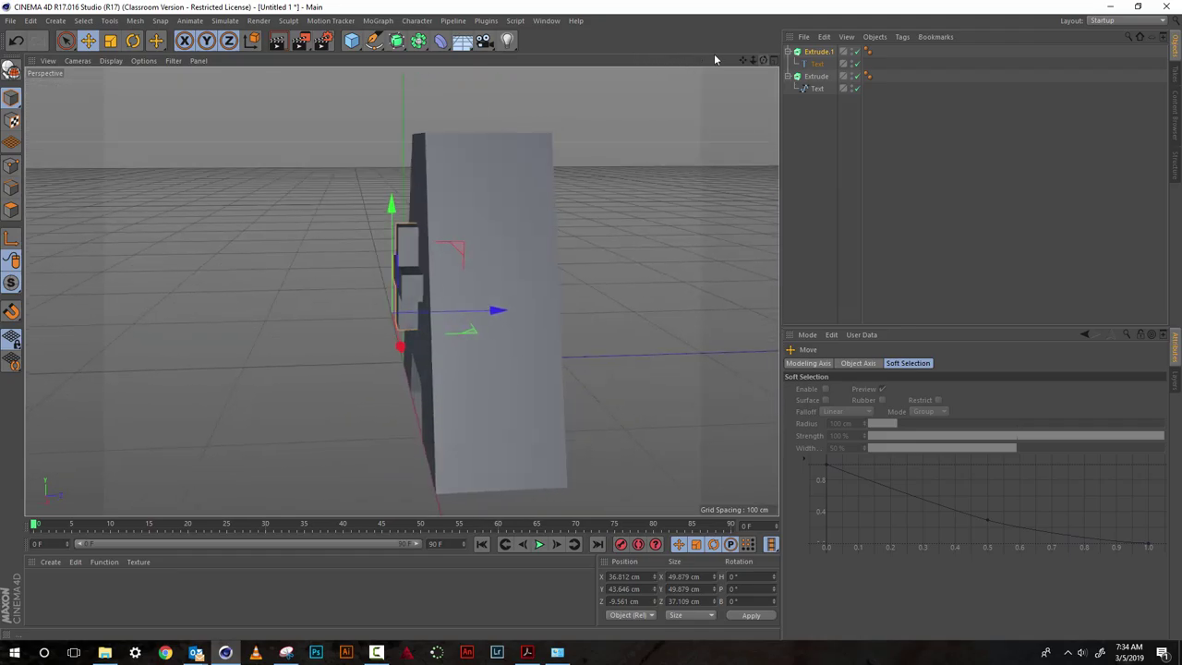
click(818, 52)
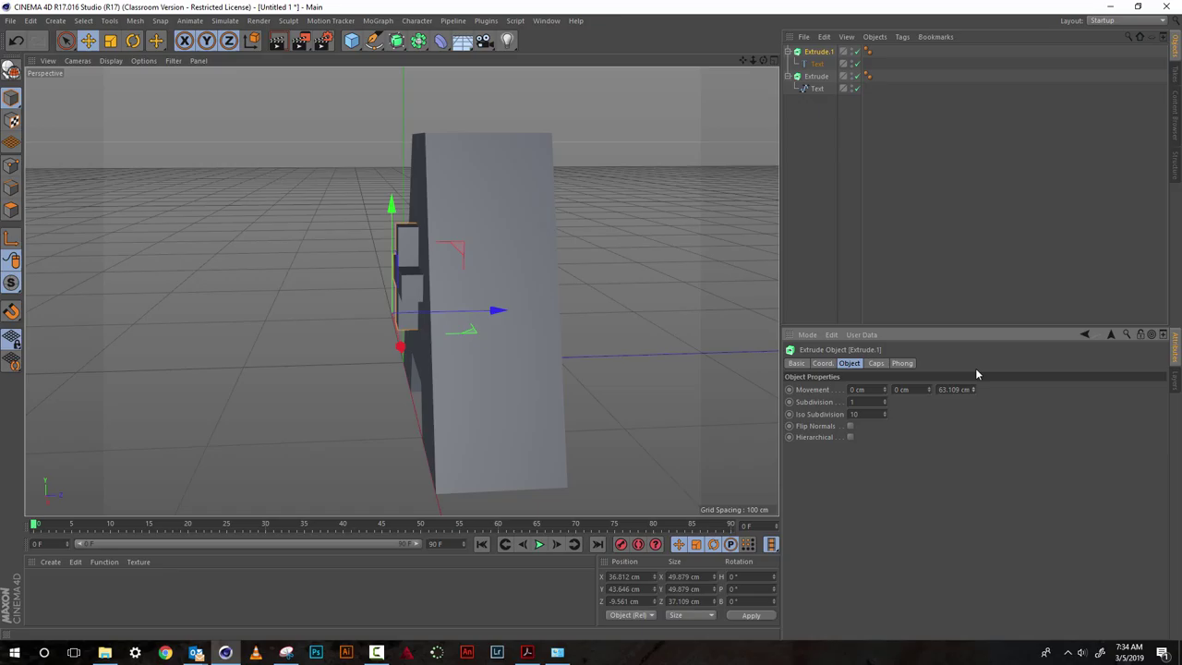
drag(975, 368, 973, 359)
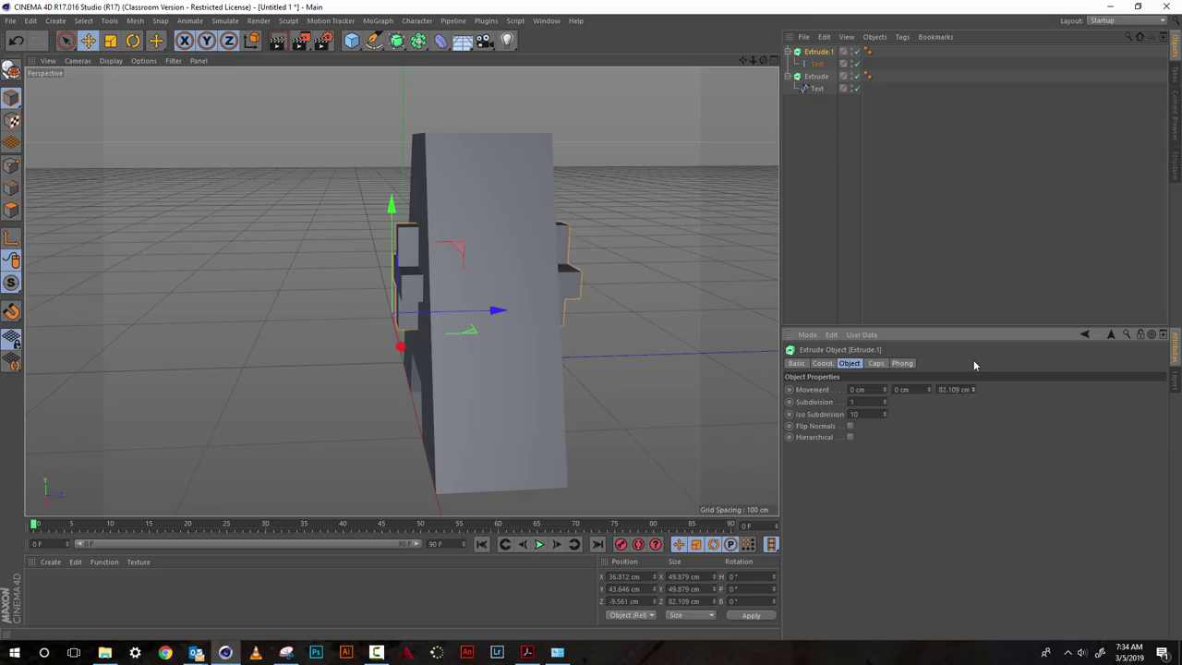
drag(763, 60, 858, 52)
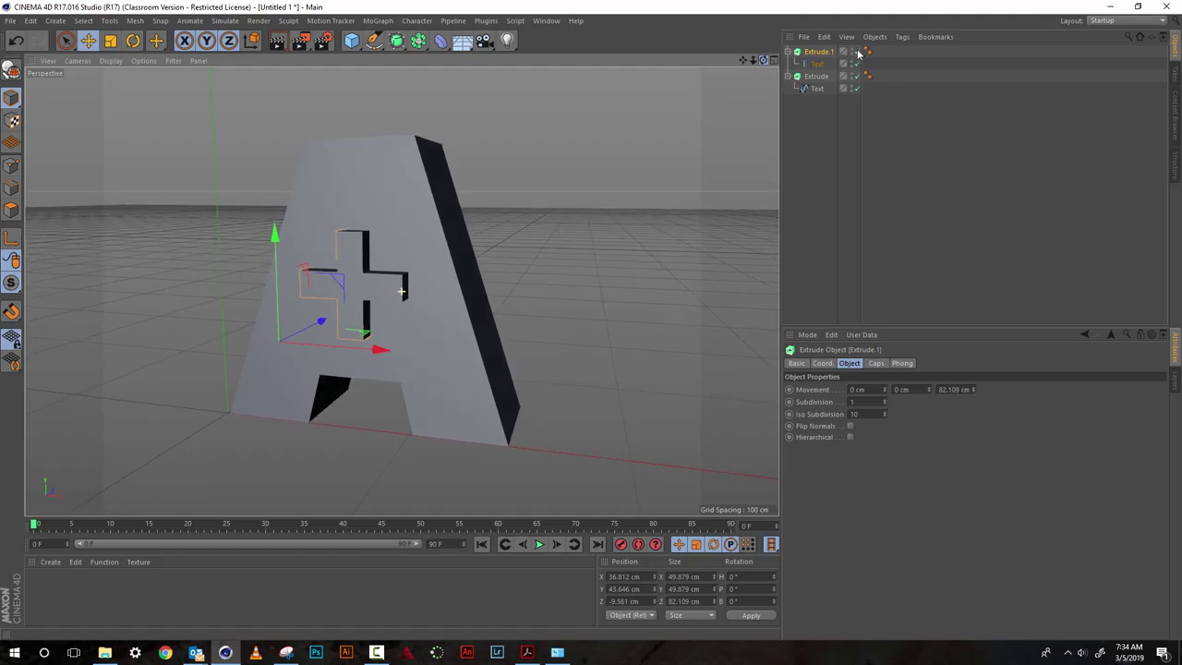
drag(858, 53, 887, 40)
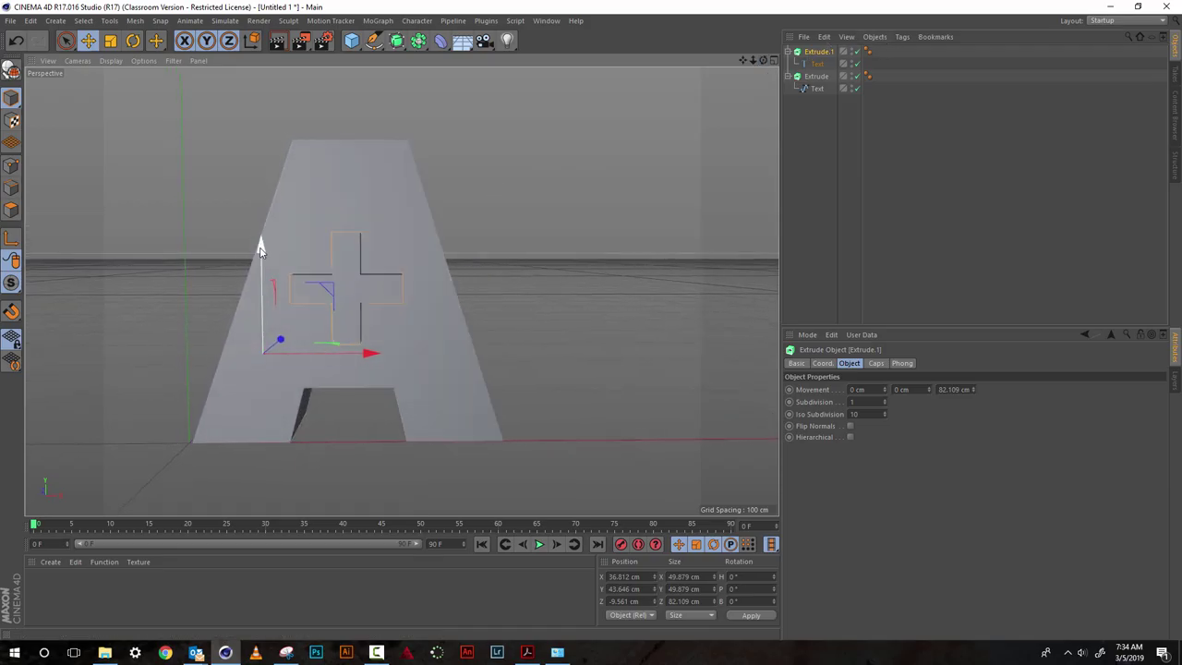
drag(259, 246, 260, 231)
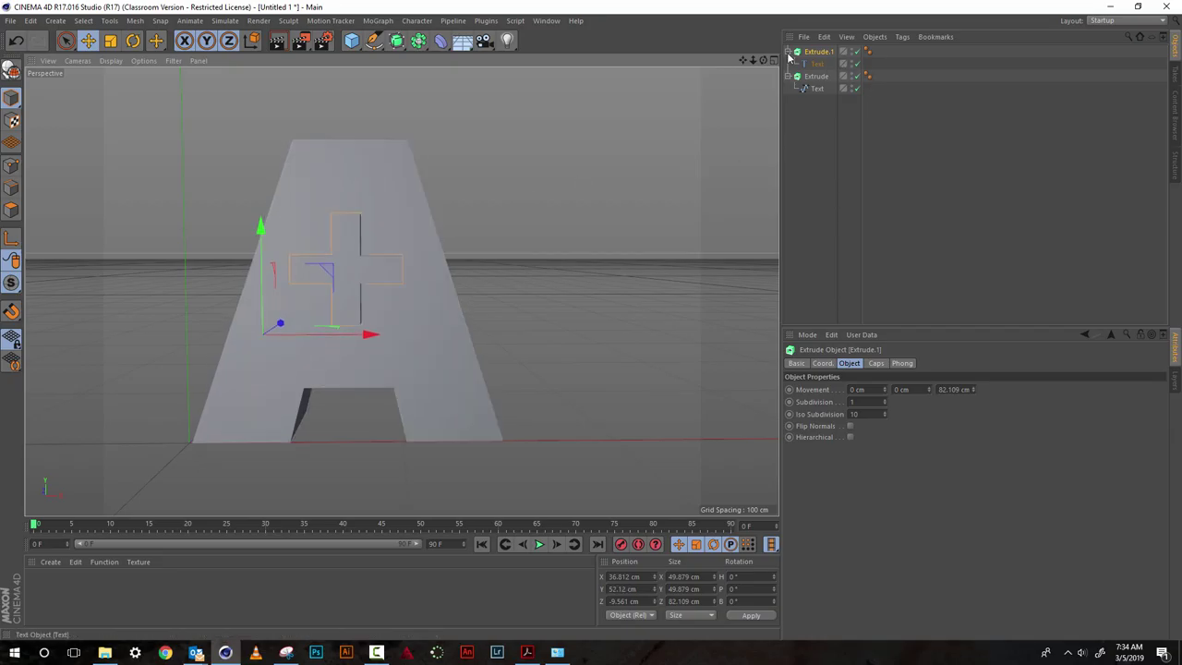
drag(763, 60, 741, 48)
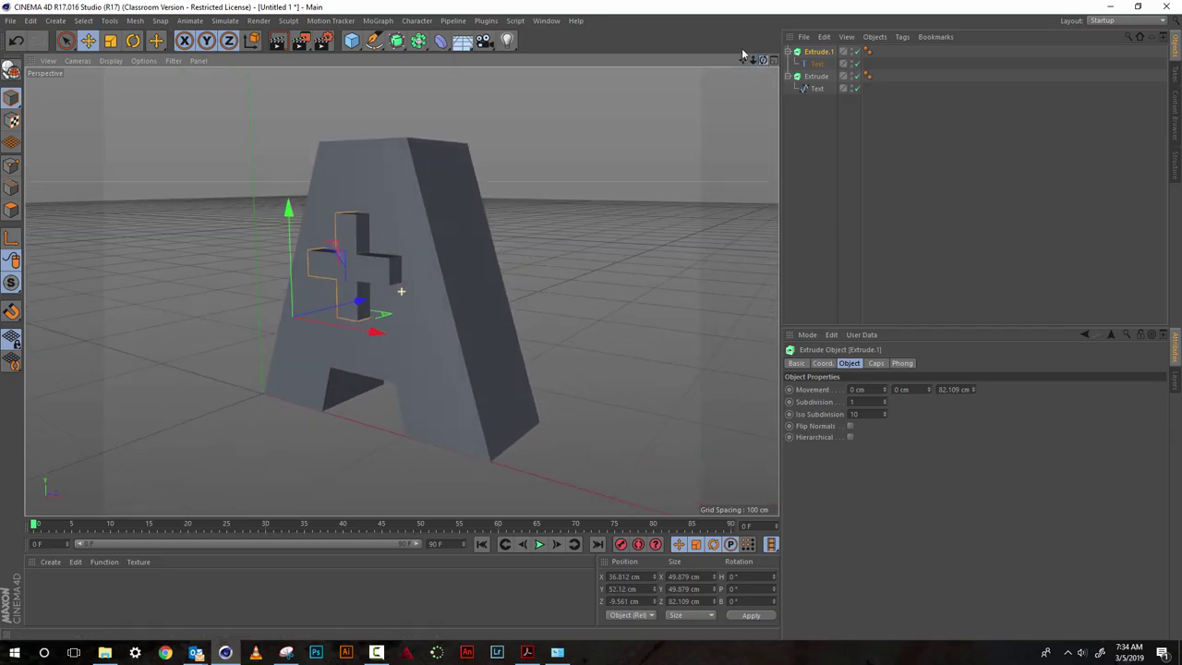
Add a Boole object and nest the plus extrusion inside it.
click(419, 41)
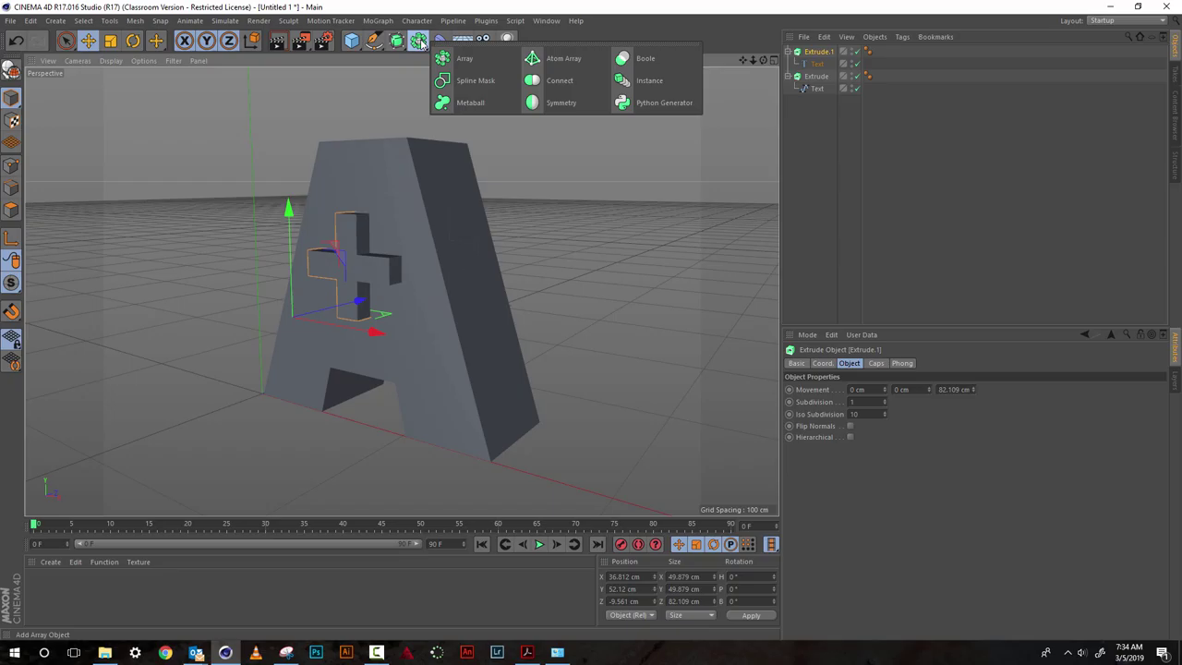
click(630, 63)
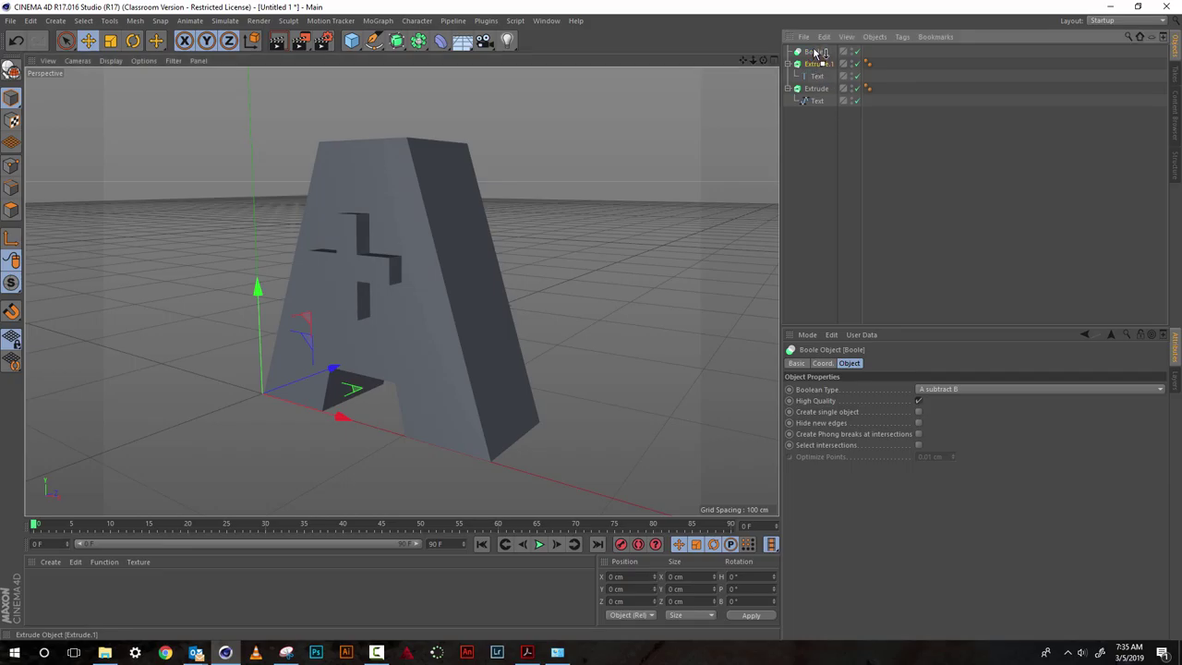
drag(817, 52, 817, 57)
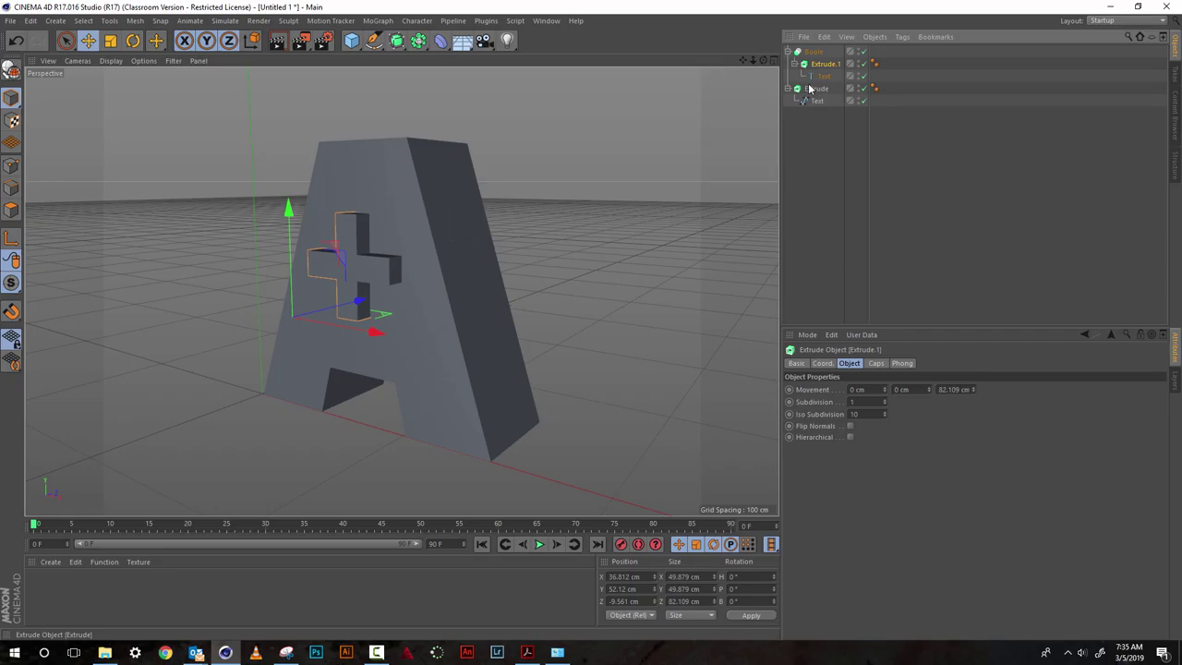
Nest the A extrusion under the Boole and rename the plus extrusion PLUS.
drag(808, 87, 813, 84)
click(816, 67)
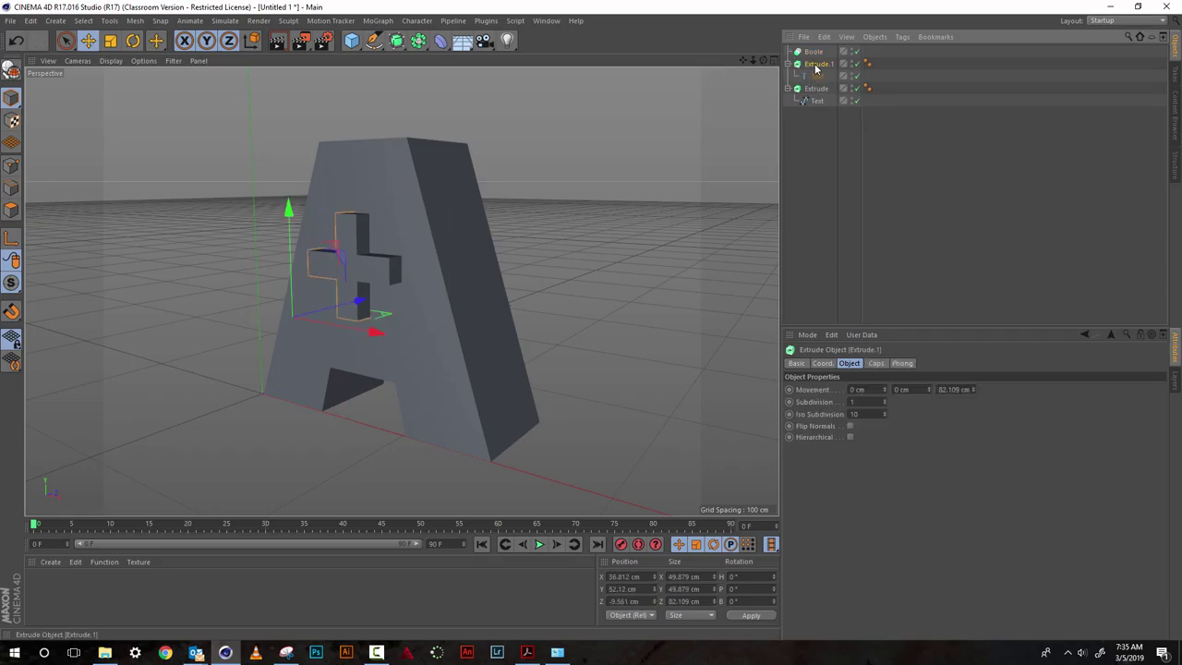
double_click(816, 65)
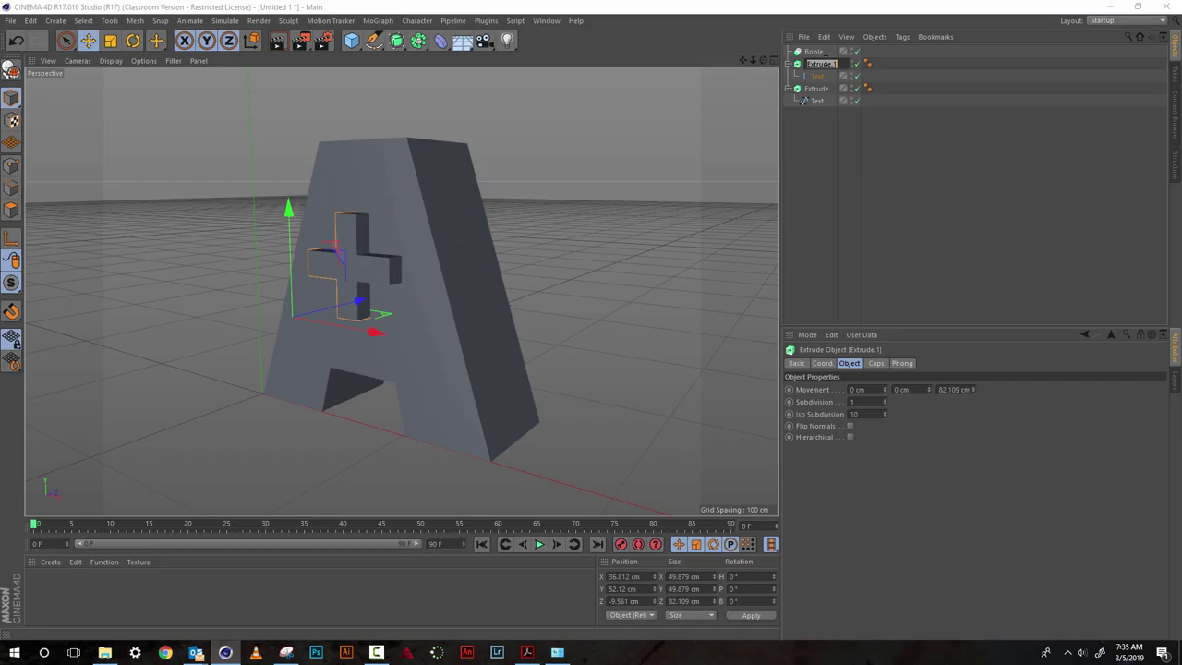
text(PLUS)
key(Return)
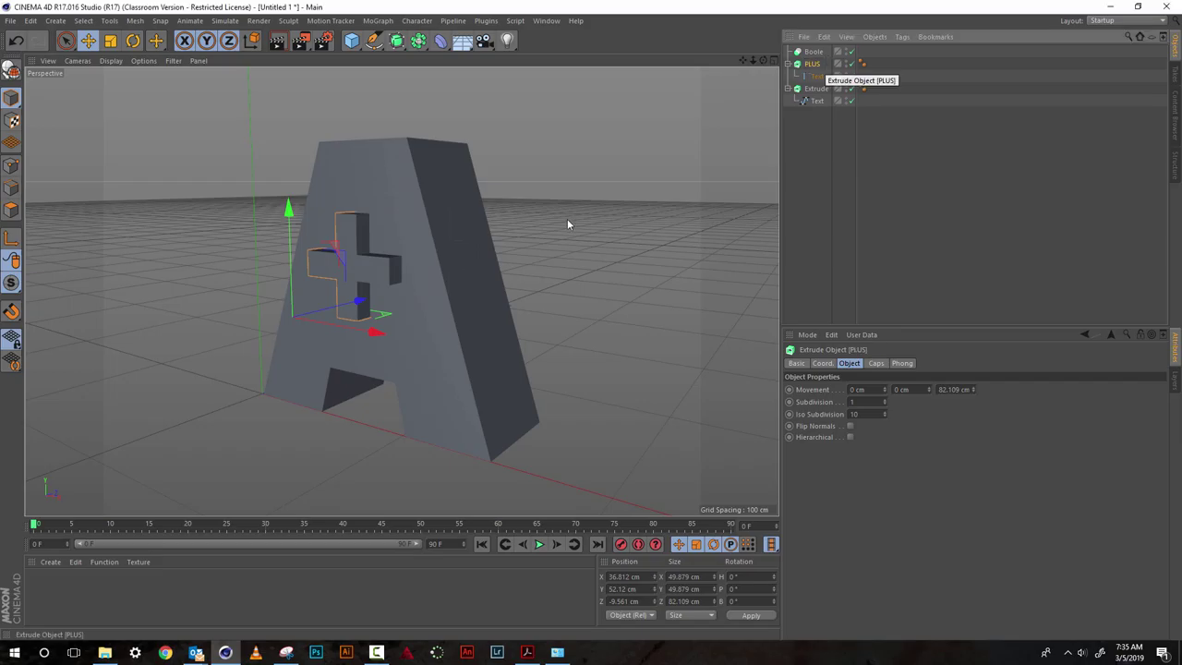
Rename the A extrusion AYE and place PLUS below it inside the Boole.
click(814, 92)
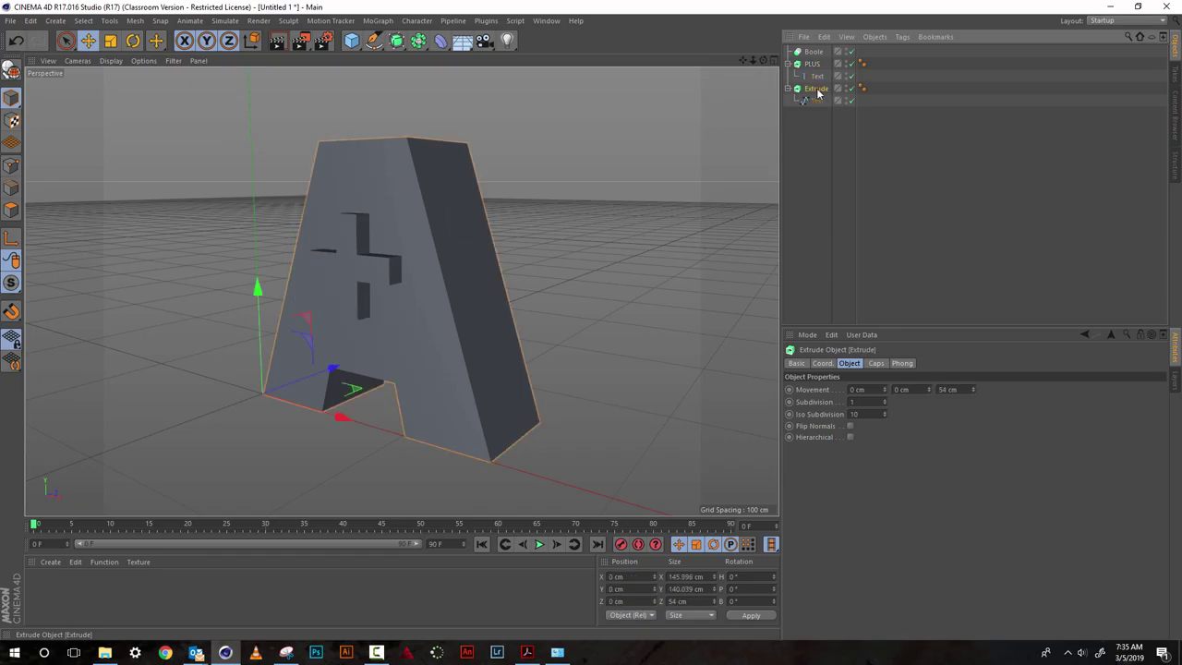
double_click(816, 88)
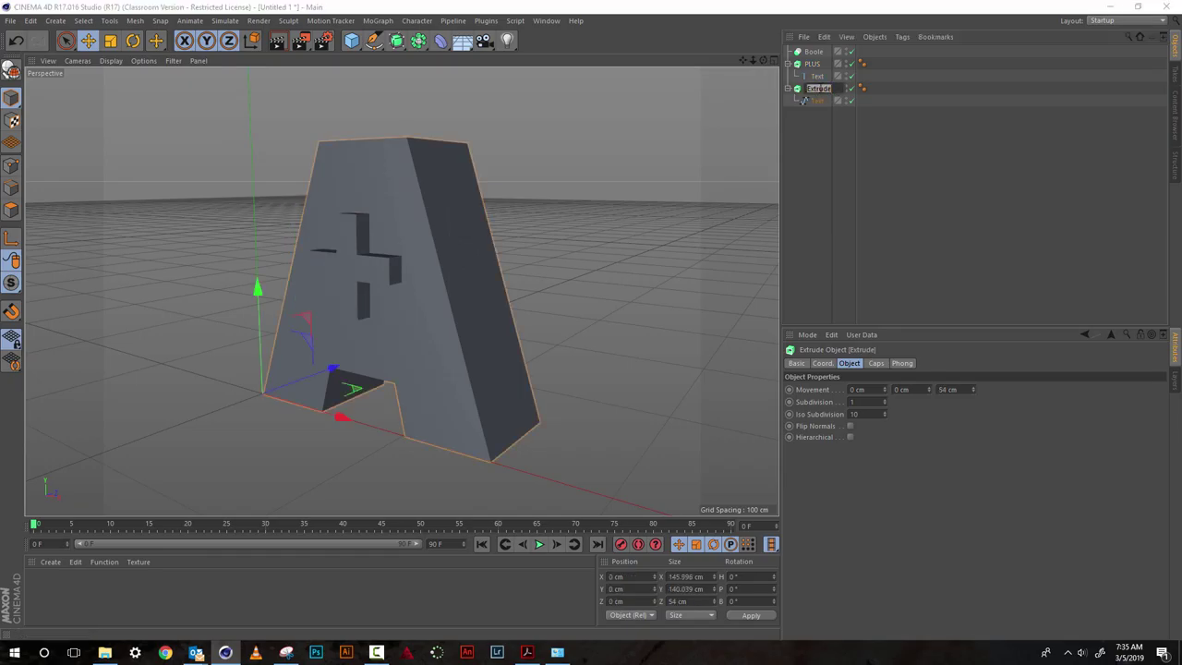
text(AYE)
key(Return)
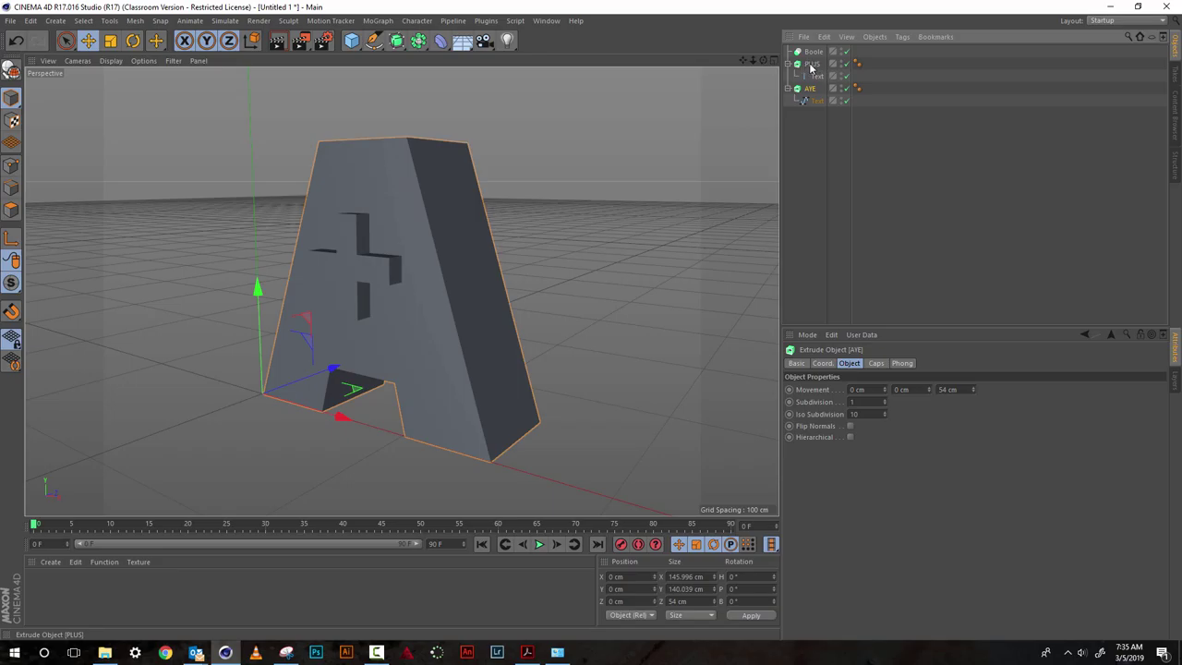
mouse_move(809, 62)
mouse_down()
mouse_move(817, 52)
mouse_move(810, 92)
mouse_move(816, 52)
mouse_up()
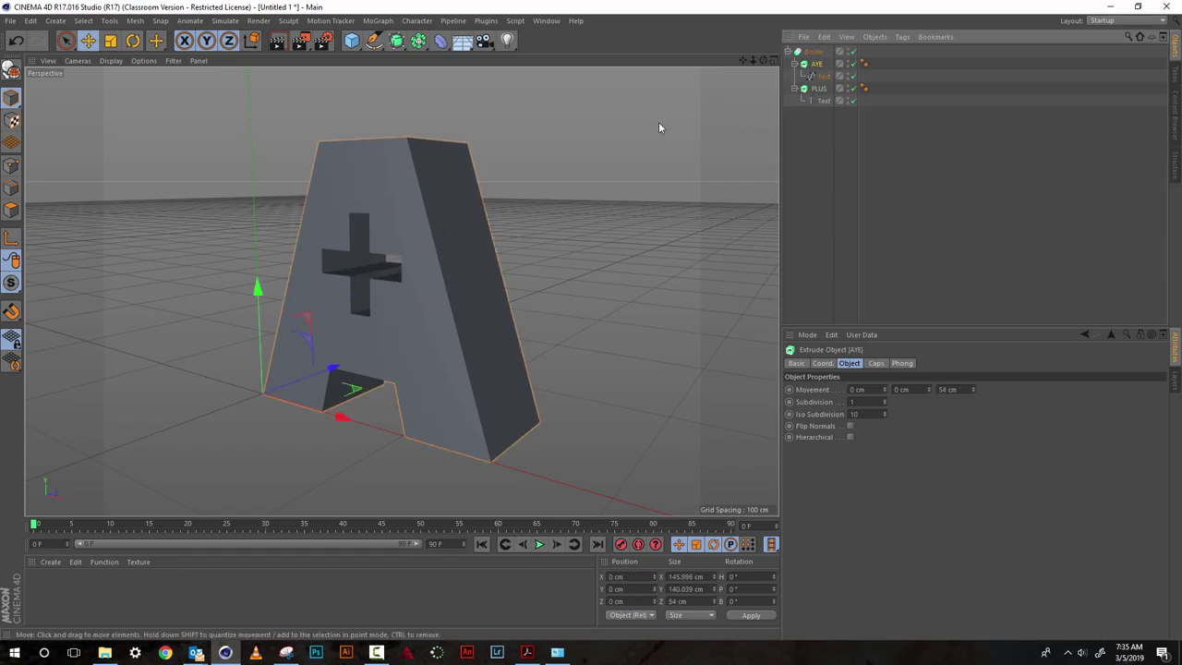
mouse_move(765, 61)
mouse_down()
mouse_move(801, 61)
mouse_move(796, 32)
mouse_move(789, 51)
mouse_move(821, 72)
mouse_move(853, 46)
mouse_move(793, 52)
mouse_move(781, 70)
mouse_up()
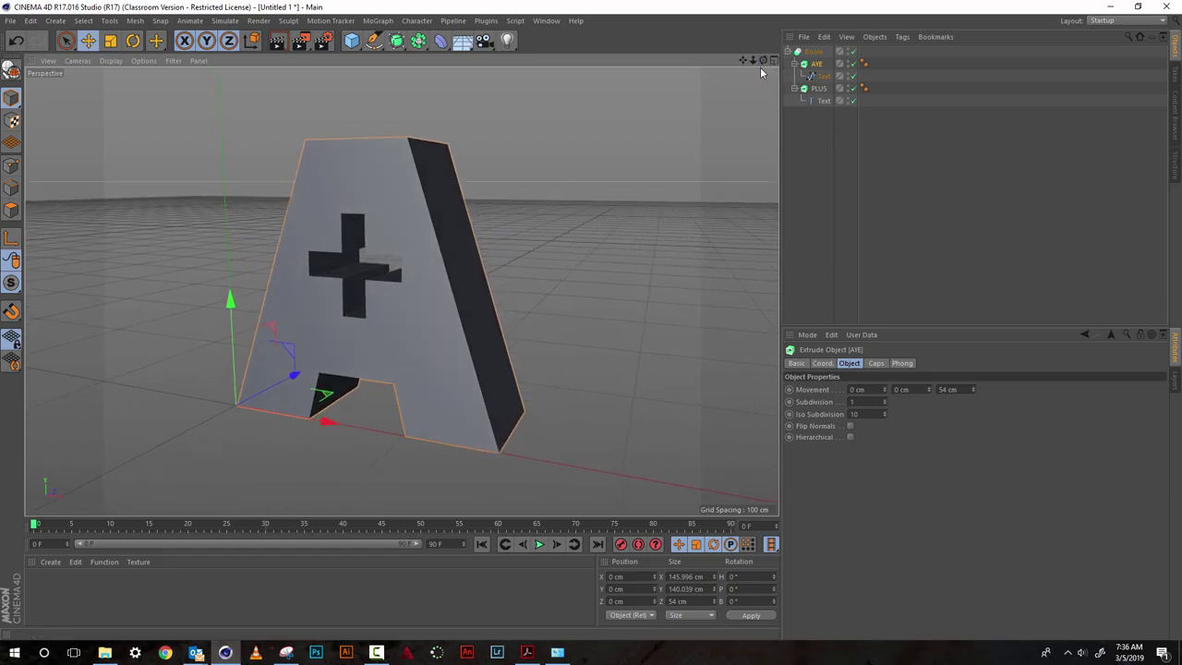
mouse_move(753, 65)
mouse_down()
mouse_move(749, 75)
mouse_move(750, 62)
mouse_move(720, 57)
mouse_move(749, 59)
mouse_up()
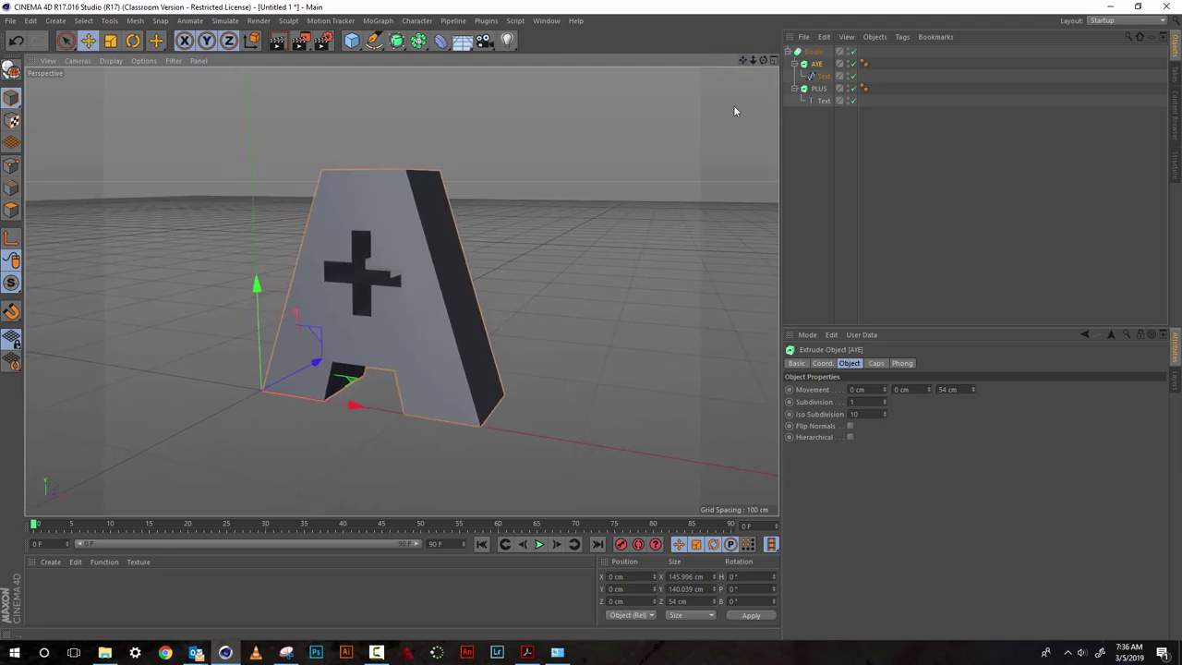
click(49, 565)
Create a new material with hue 211° and saturation 68%.
click(73, 457)
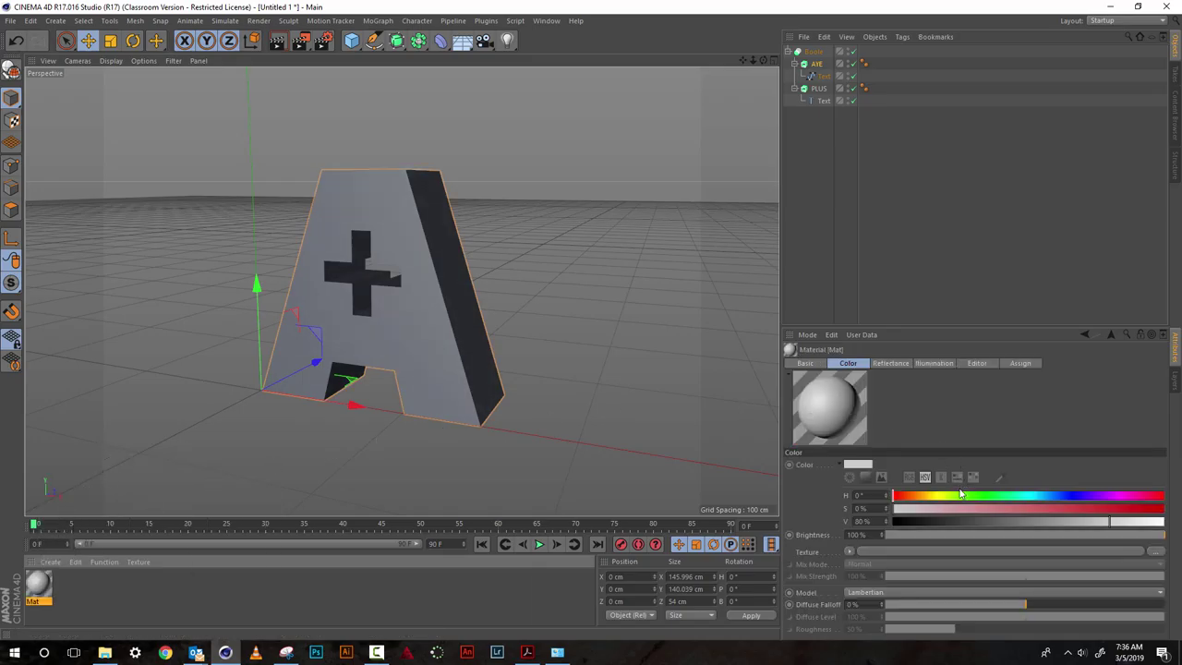
drag(1044, 499, 1054, 497)
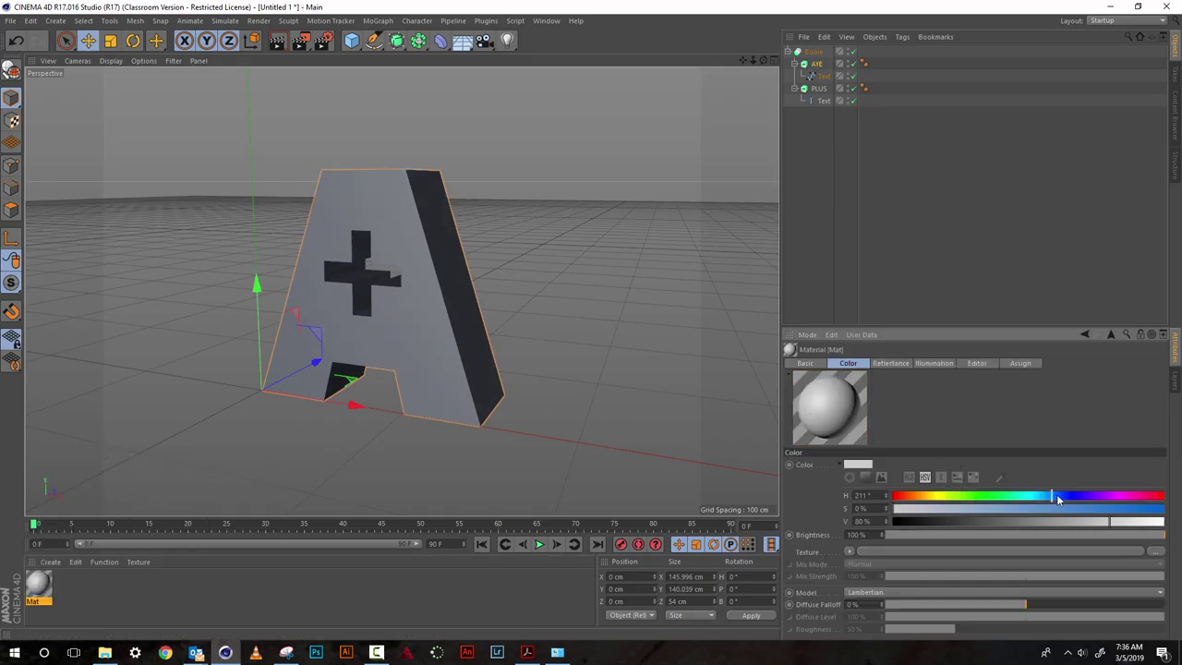
drag(967, 507, 1075, 507)
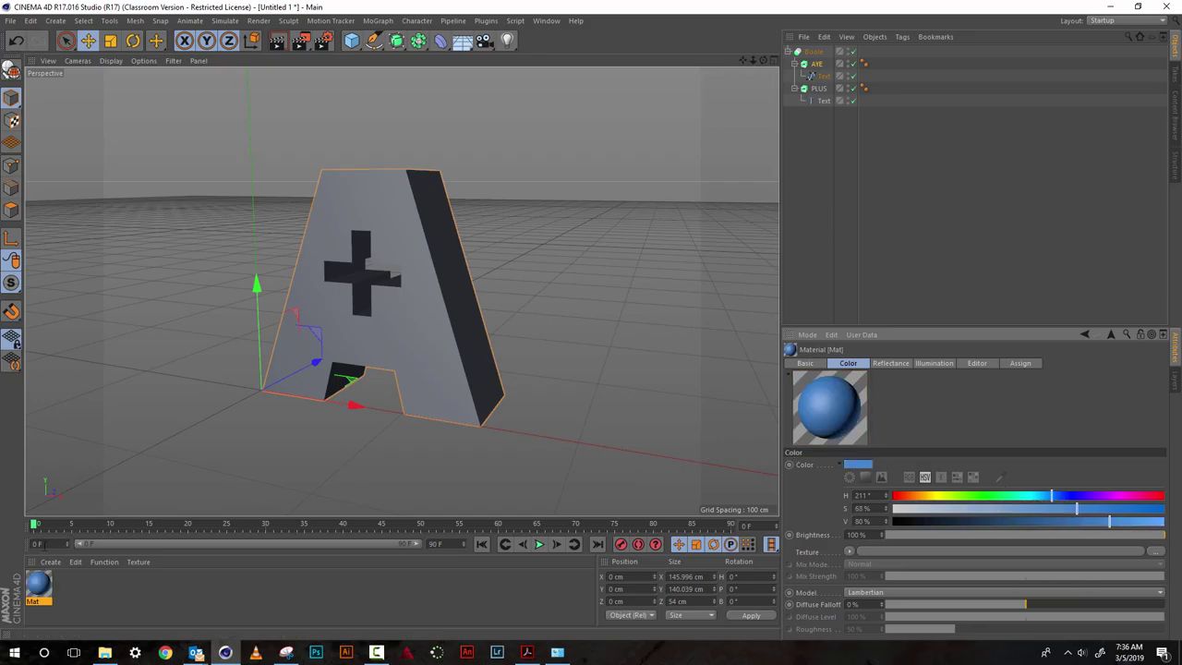
Apply the blue material to the AYE extrusion and render a preview of the view.
drag(38, 583, 416, 345)
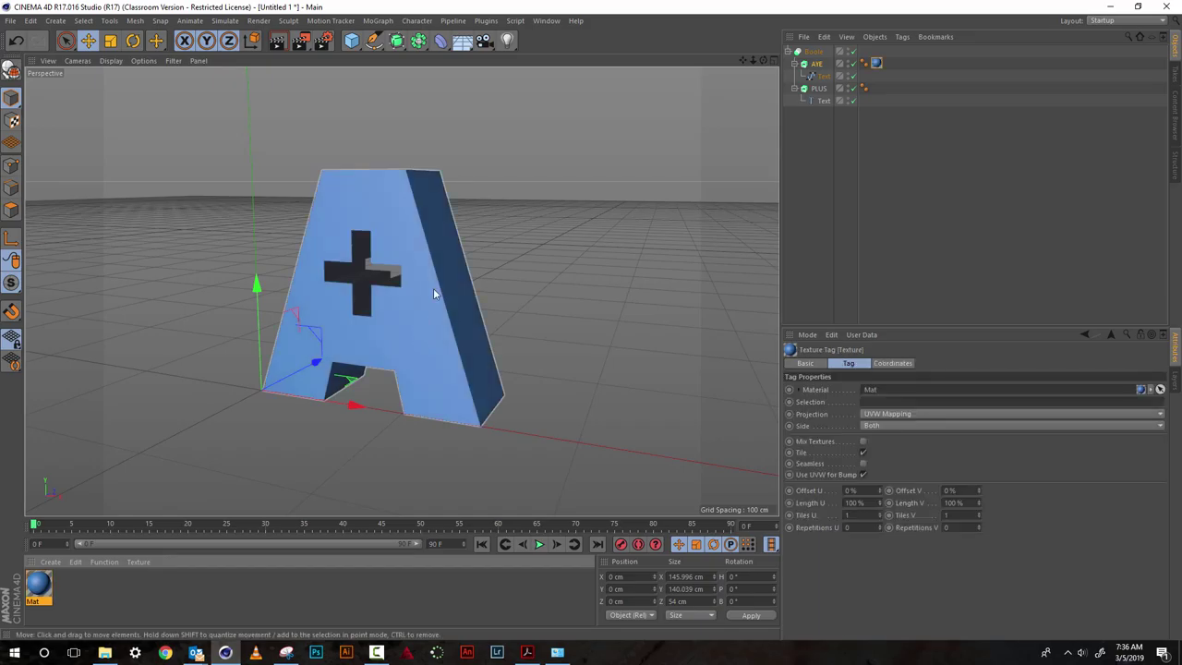
click(271, 50)
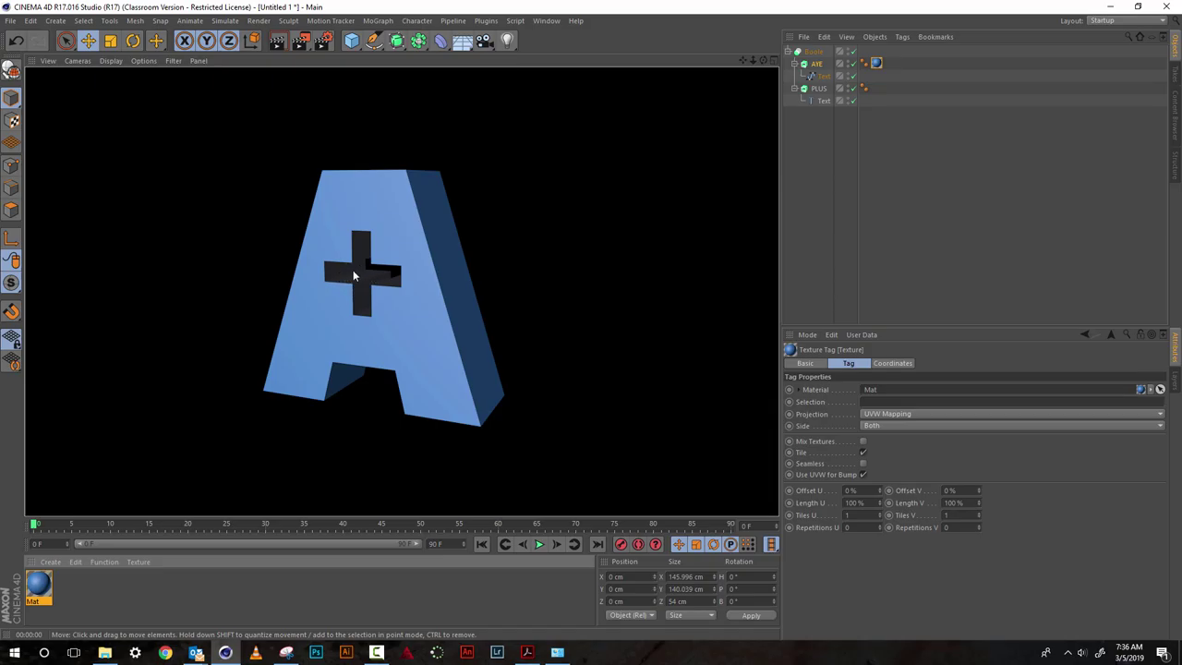
click(450, 262)
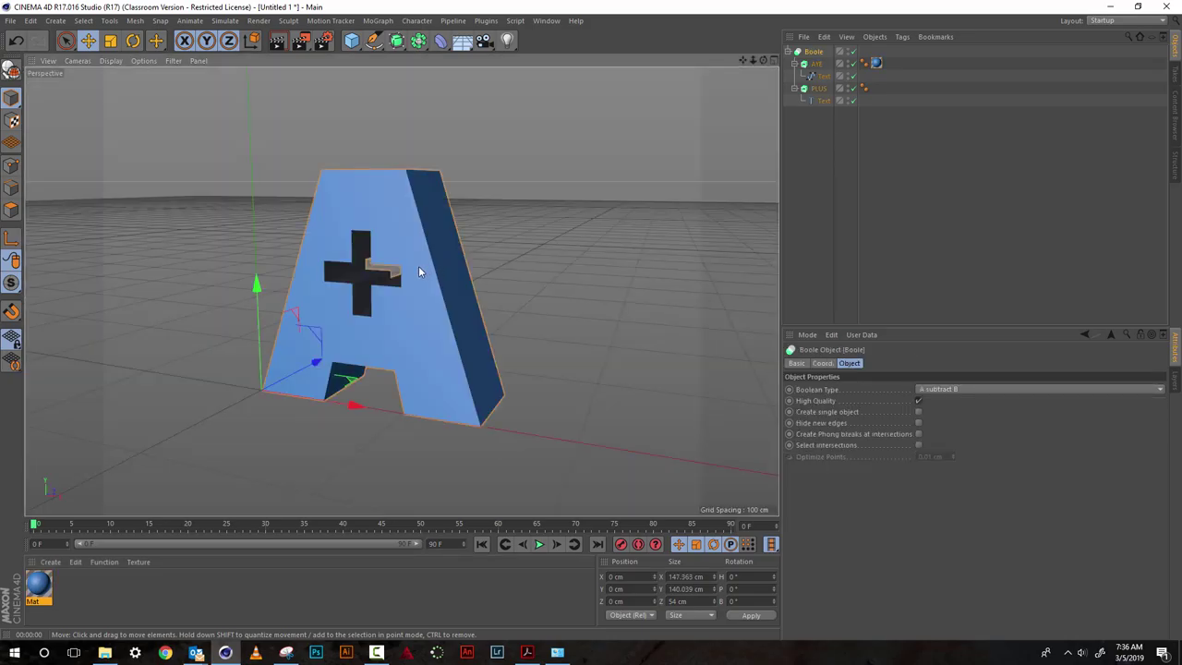
Create a second material, Mat.1, coloured orange with hue 38° and saturation 94%.
click(50, 561)
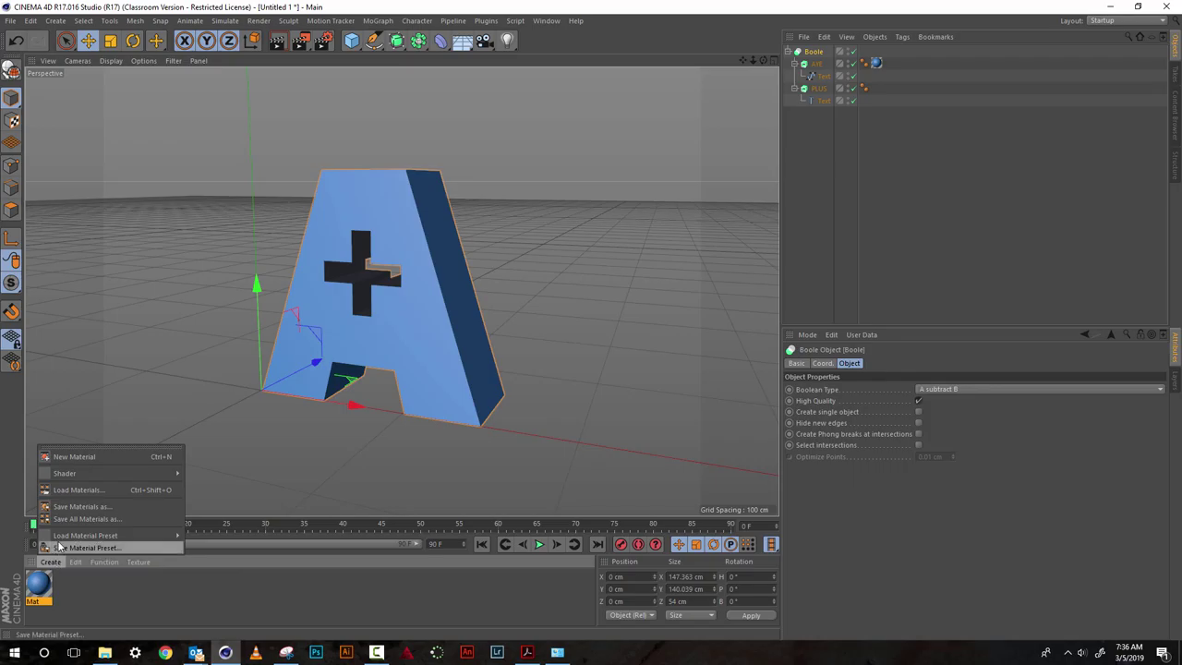
click(88, 456)
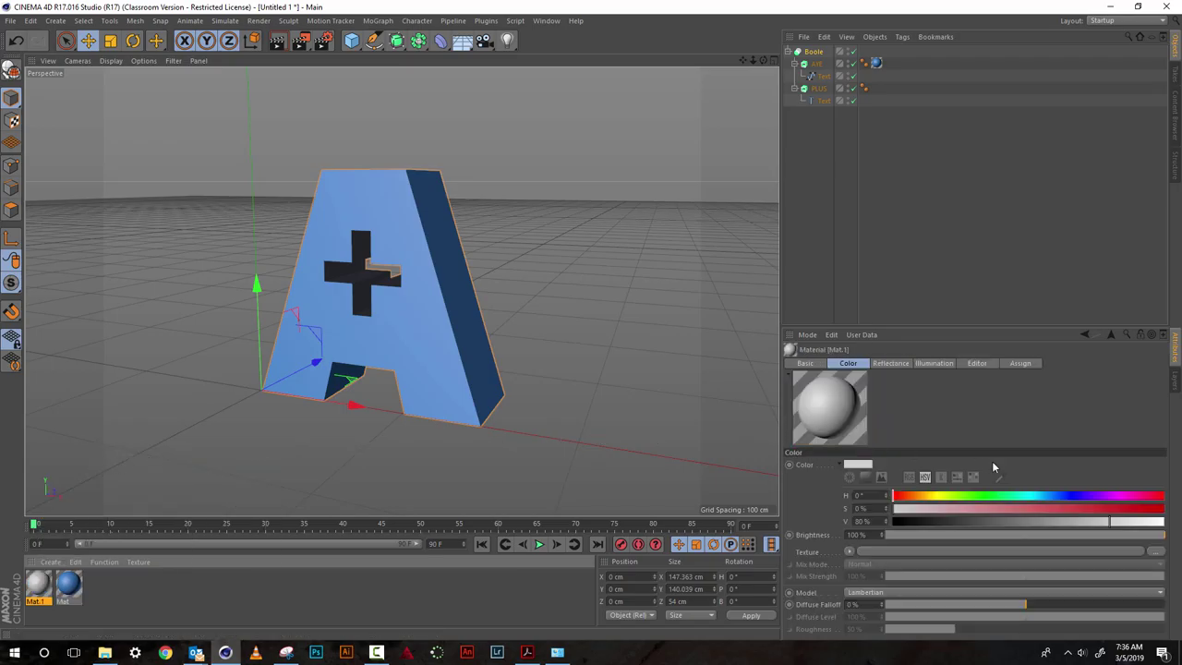
drag(937, 496, 922, 500)
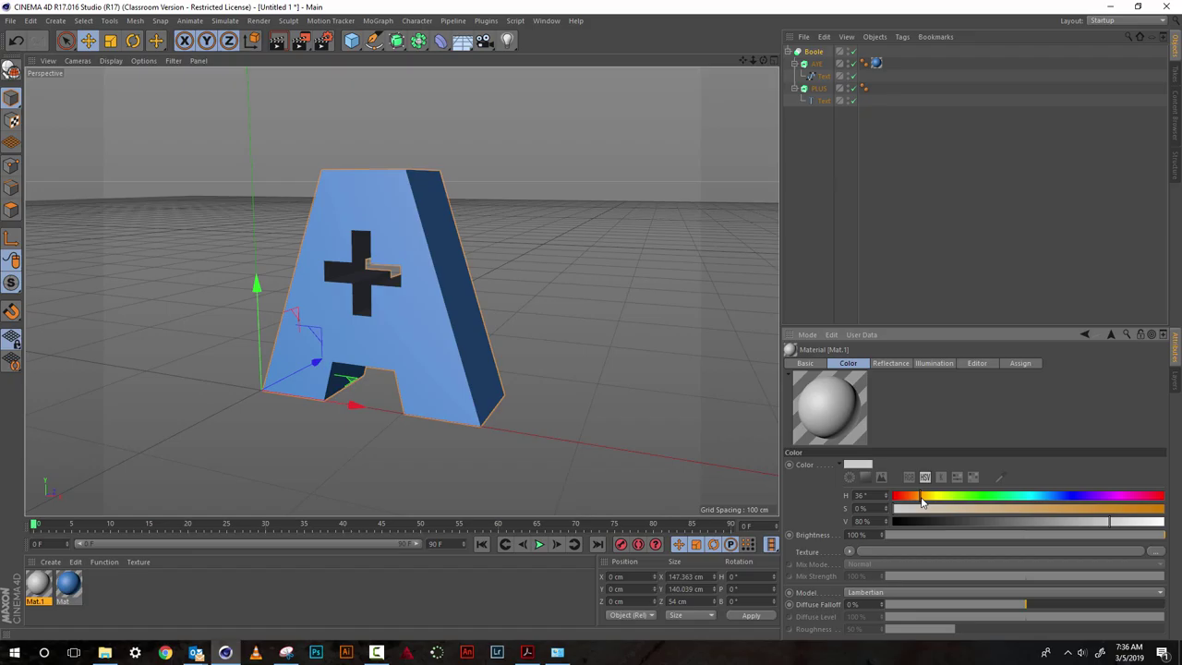
click(1142, 509)
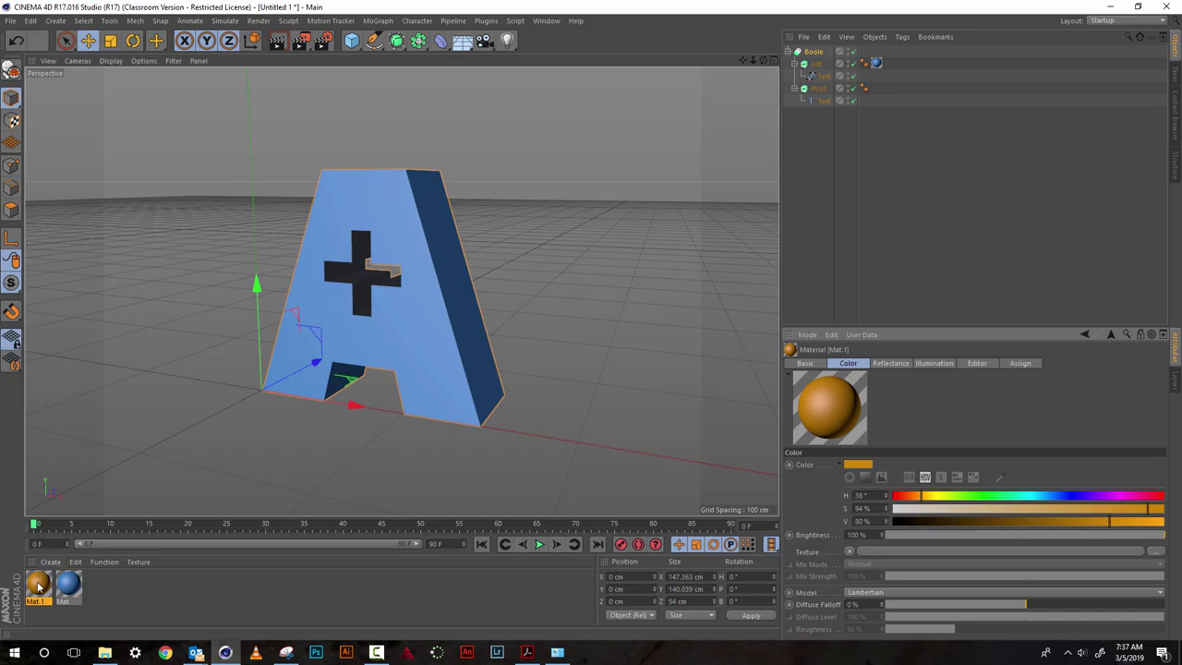
Apply the orange material to PLUS, render a preview, and orbit around the A.
drag(40, 580, 94, 490)
drag(818, 121, 822, 91)
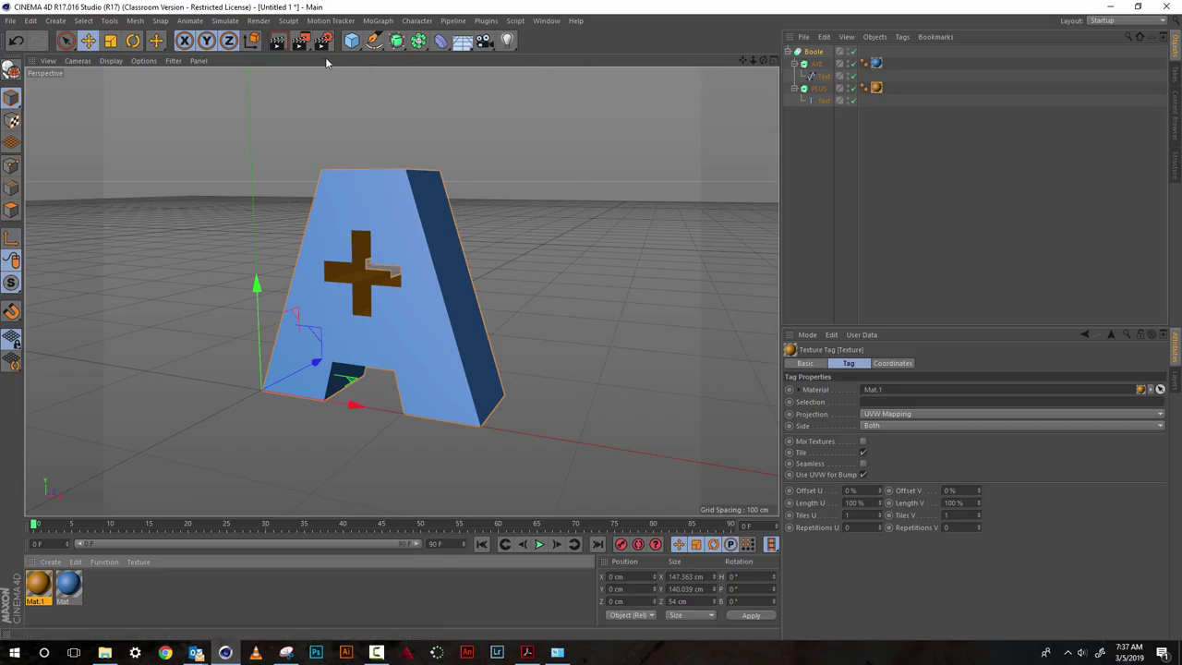
click(277, 41)
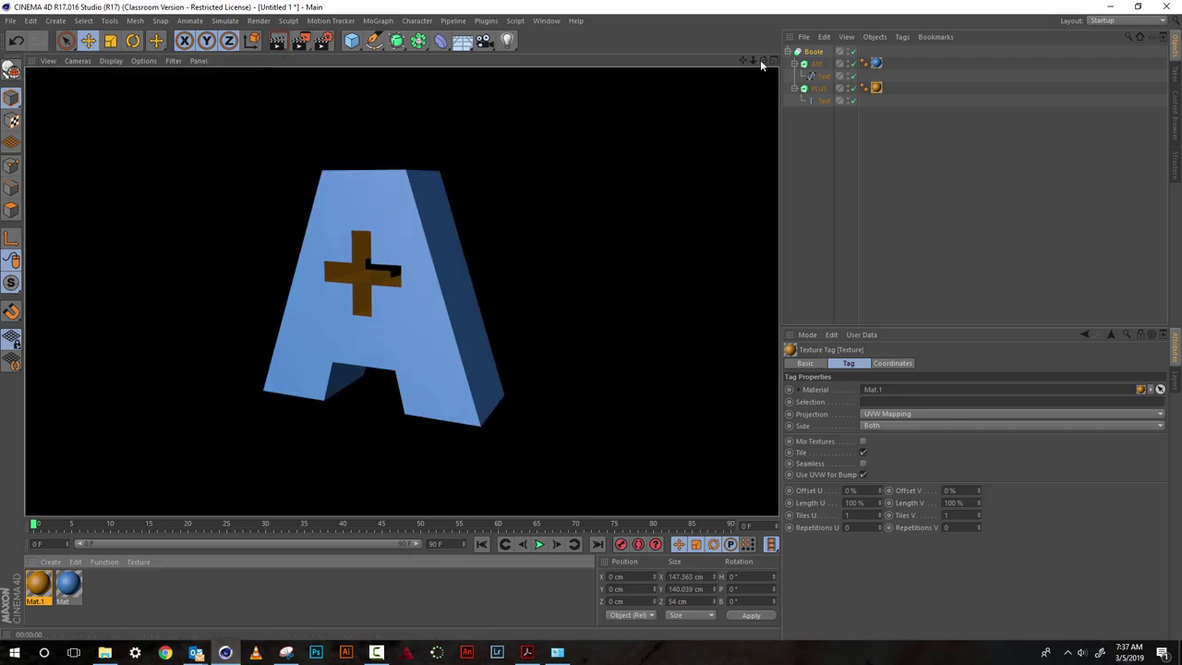
click(732, 89)
mouse_move(765, 62)
mouse_down()
mouse_move(721, 81)
mouse_move(581, 77)
mouse_move(577, 64)
mouse_move(637, 49)
mouse_move(690, 77)
mouse_move(729, 71)
mouse_move(724, 56)
mouse_move(758, 59)
mouse_move(760, 47)
mouse_move(747, 66)
mouse_up()
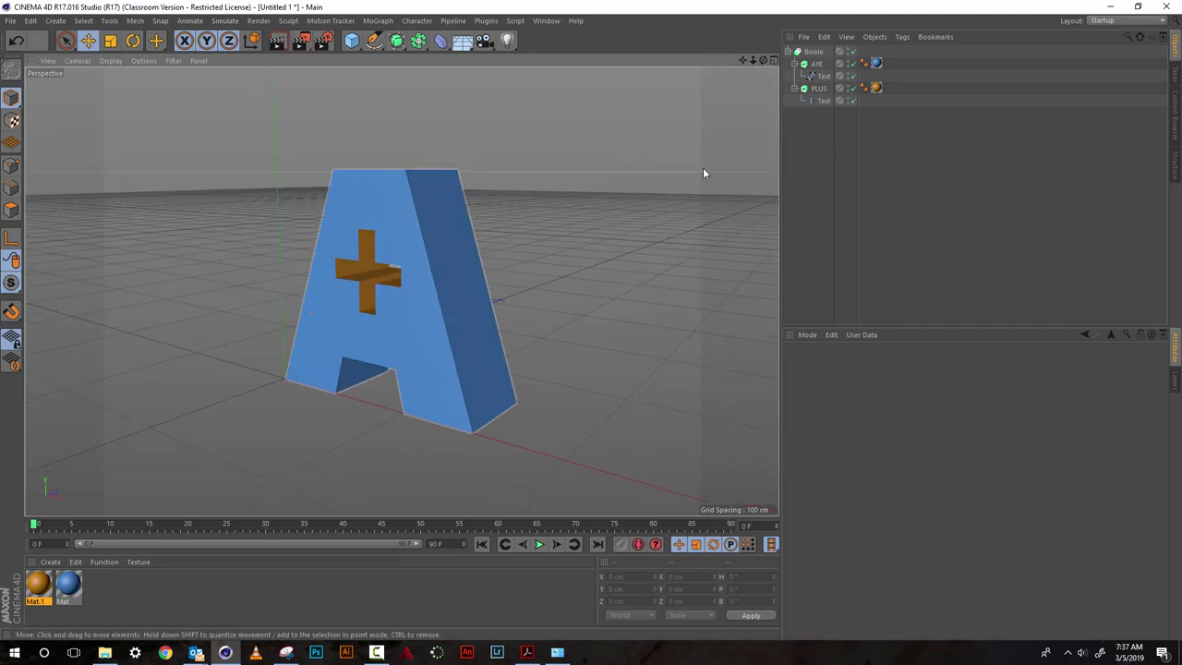
Flatten the cube into a slab and scale it to about 402 cm wide.
click(351, 41)
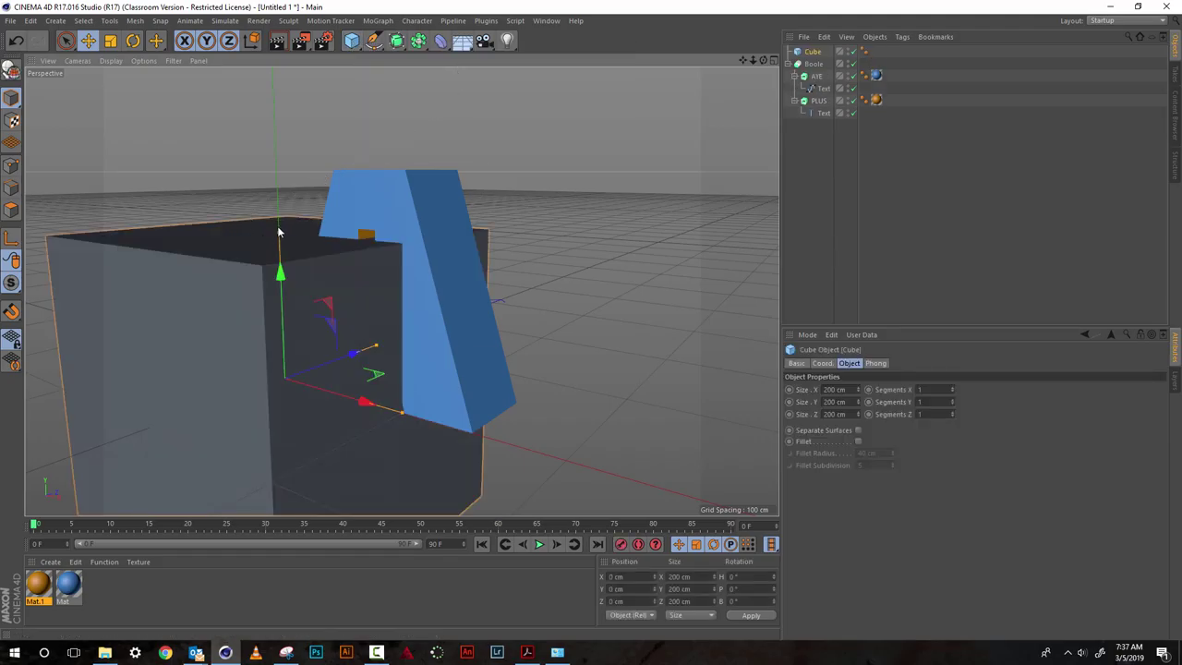
drag(280, 238, 285, 370)
key(t)
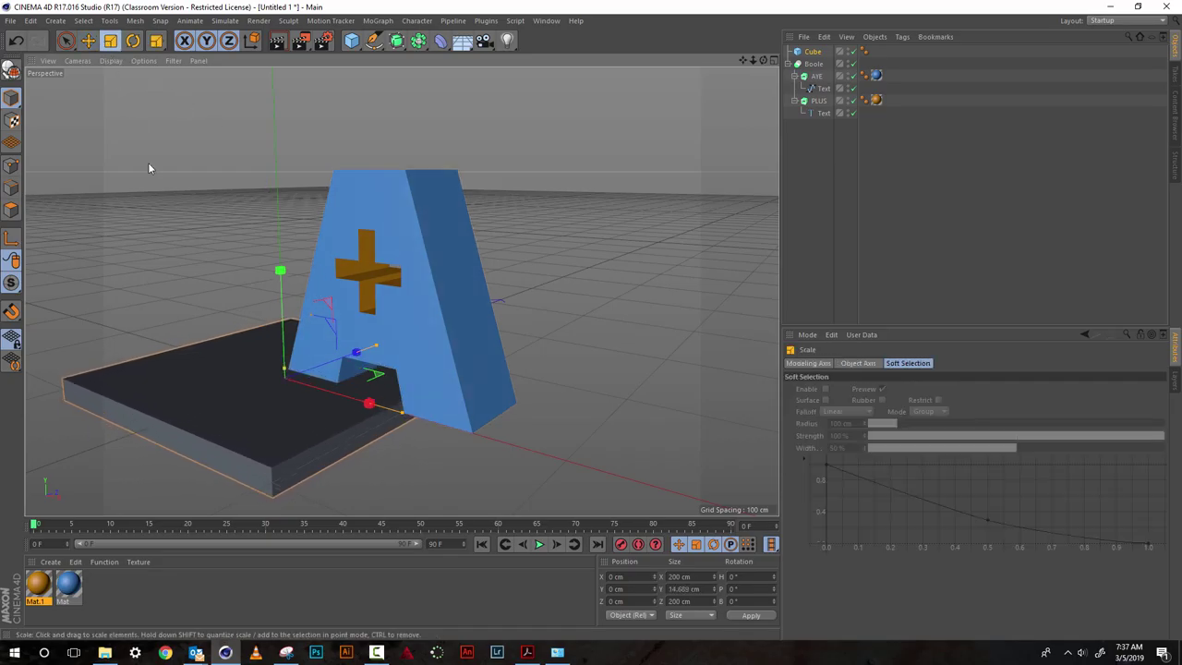
drag(173, 240, 194, 55)
Move the cube slab underneath the letter A and add an omni light.
click(88, 40)
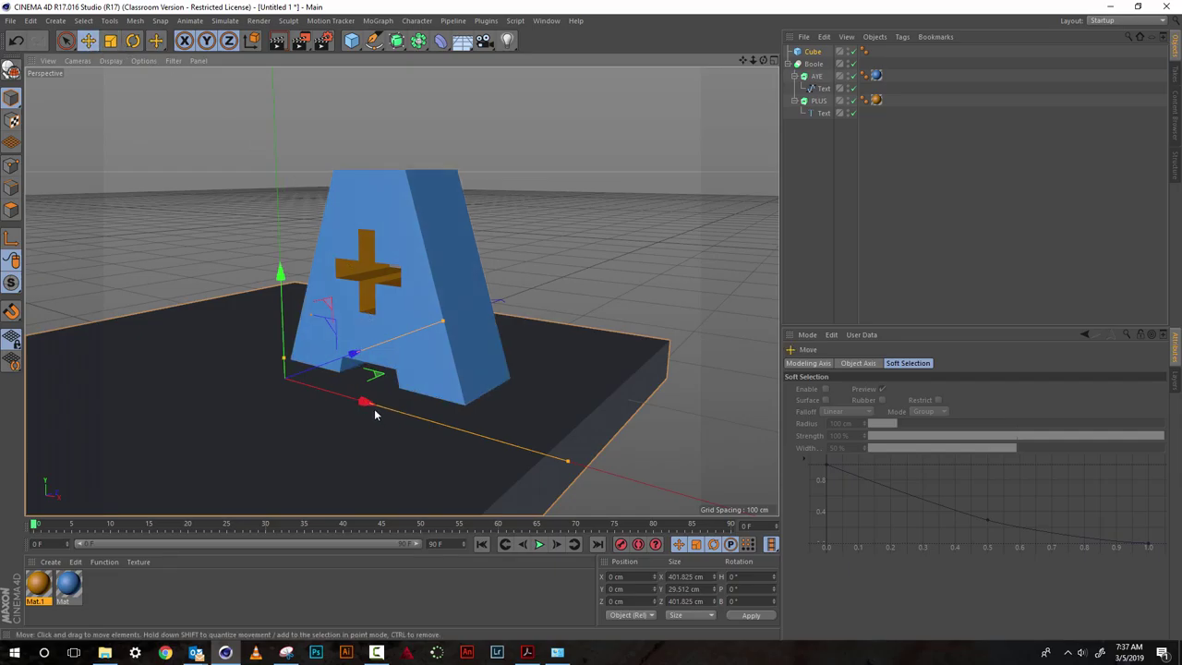
drag(370, 405, 330, 314)
drag(395, 390, 467, 359)
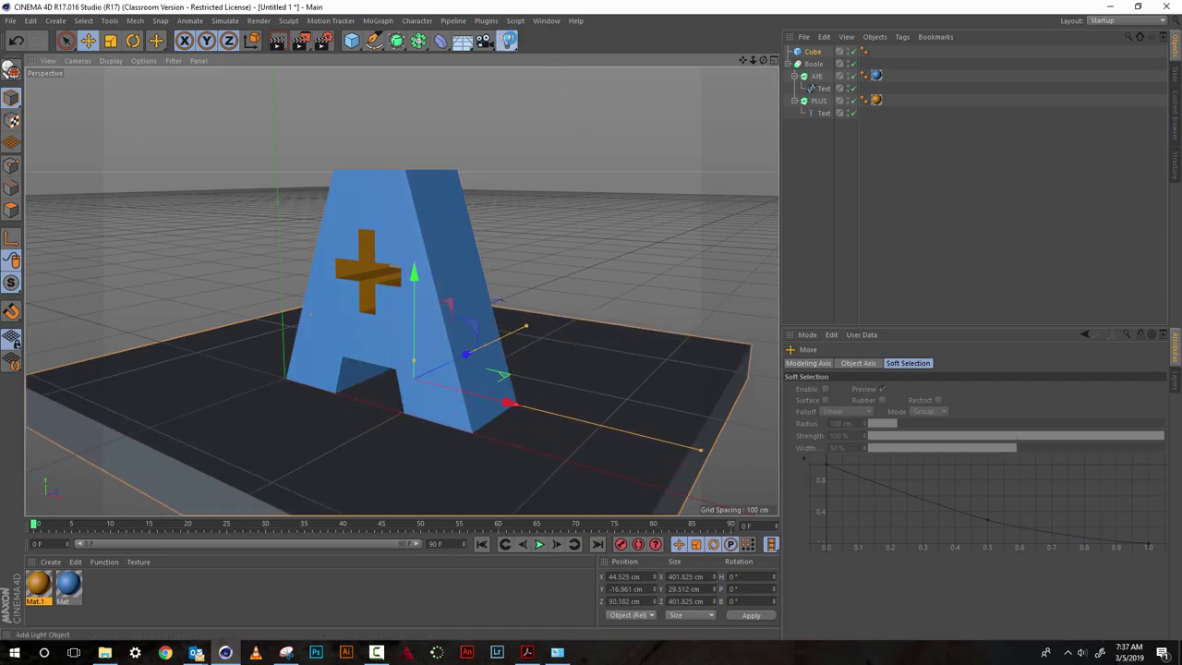
click(506, 39)
Raise the first light above the letter A and place it to the left.
drag(281, 278, 282, 57)
drag(347, 167, 281, 169)
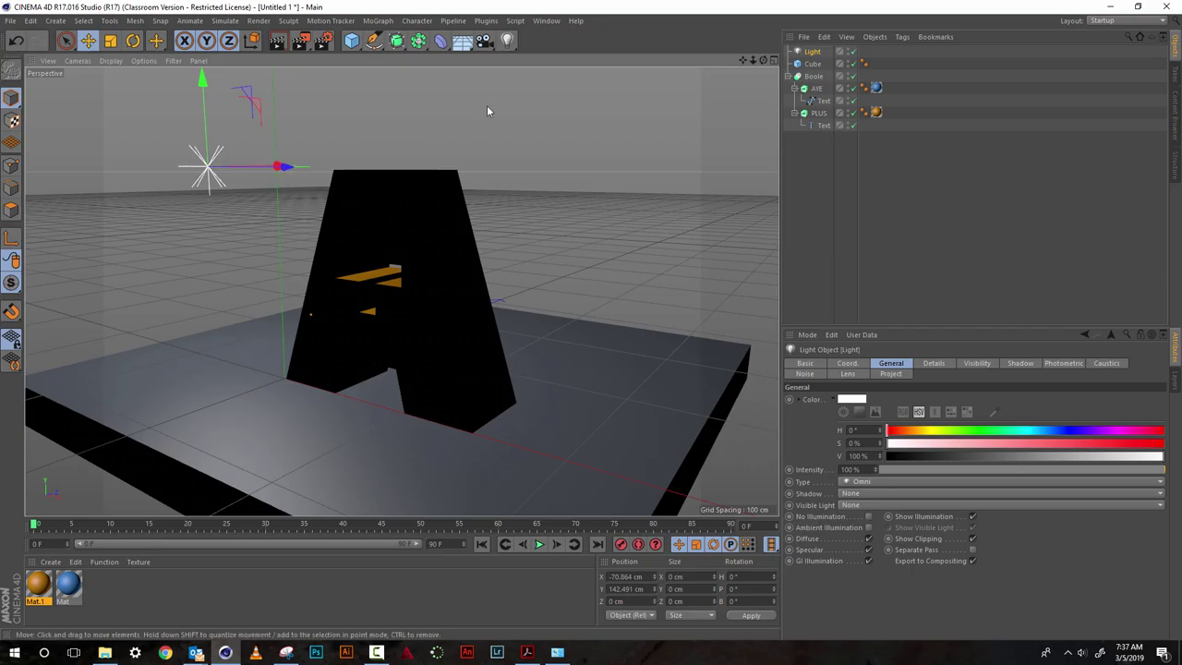
drag(762, 61, 578, 111)
key(ctrl+shift+z)
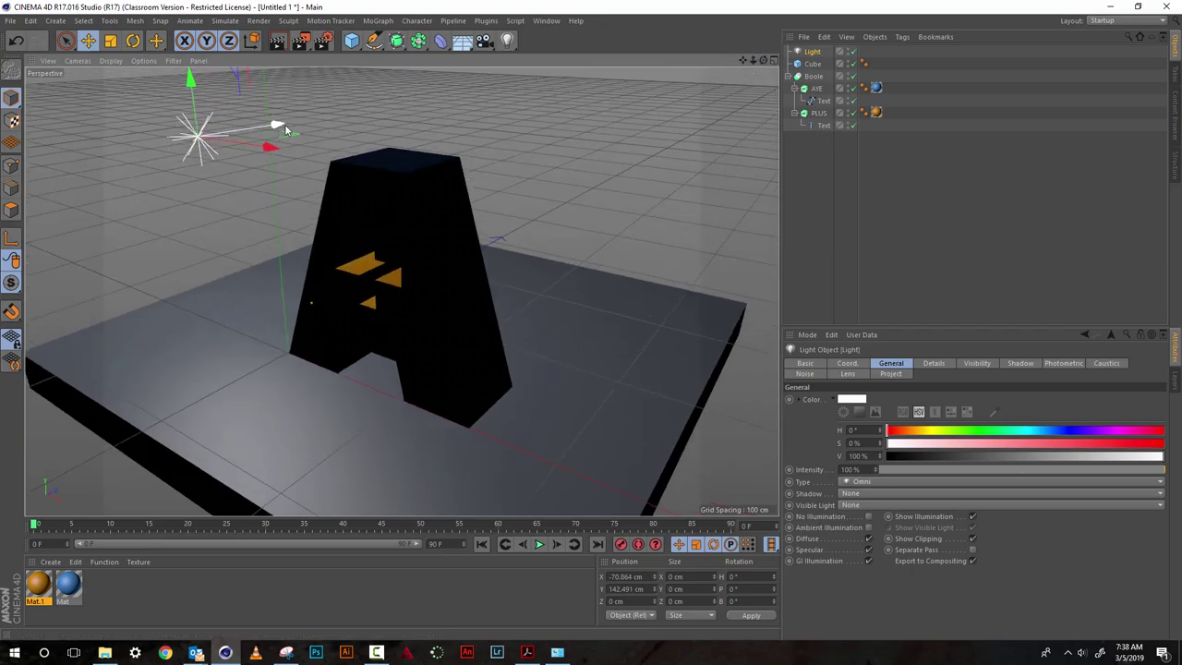
drag(270, 132, 129, 189)
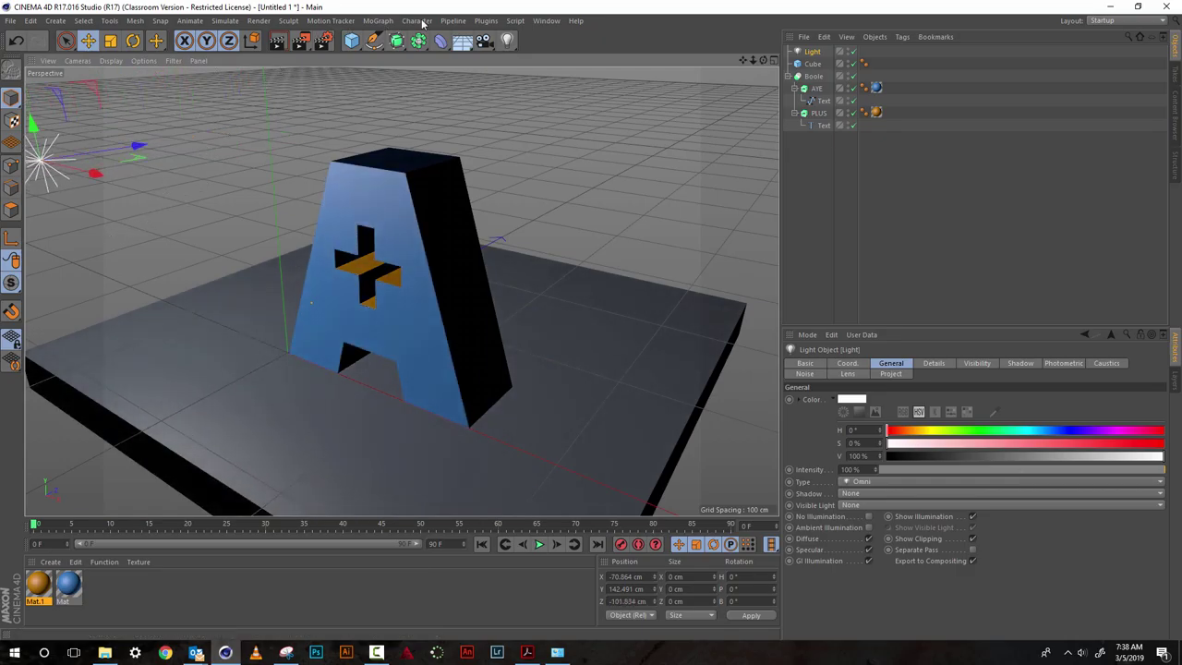
Add Light.1 raised to Y 172.692 cm right of the A and preview the render.
click(509, 40)
drag(277, 244, 268, 93)
drag(353, 190, 628, 277)
drag(528, 115, 540, 7)
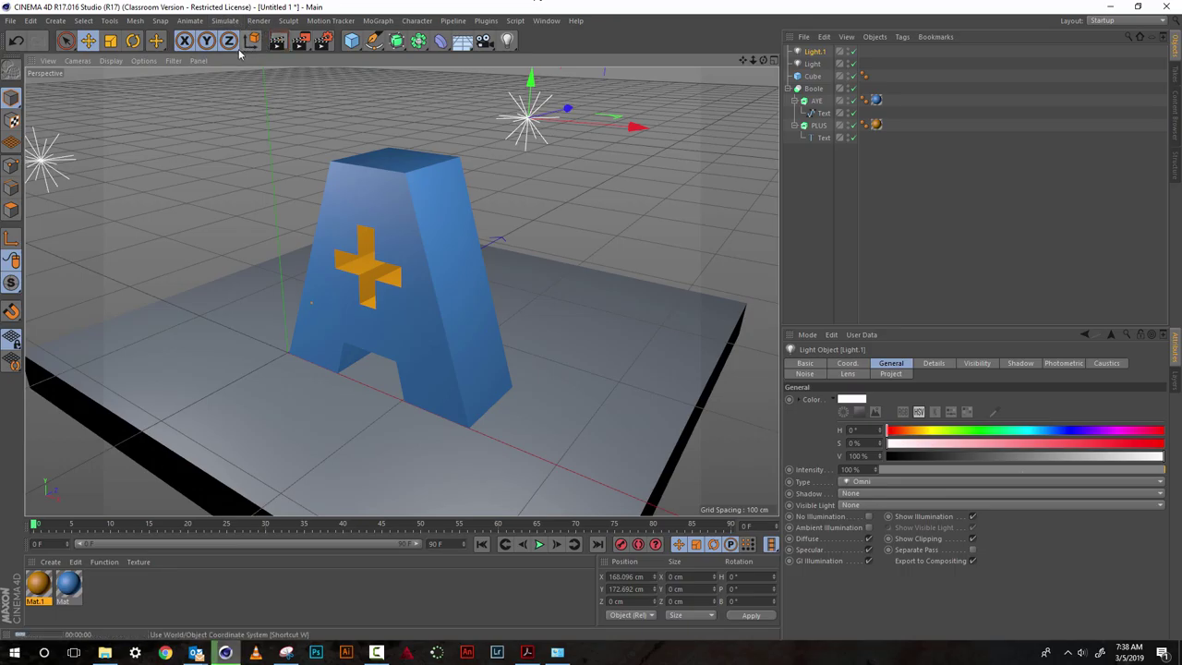
key(ctrl+r)
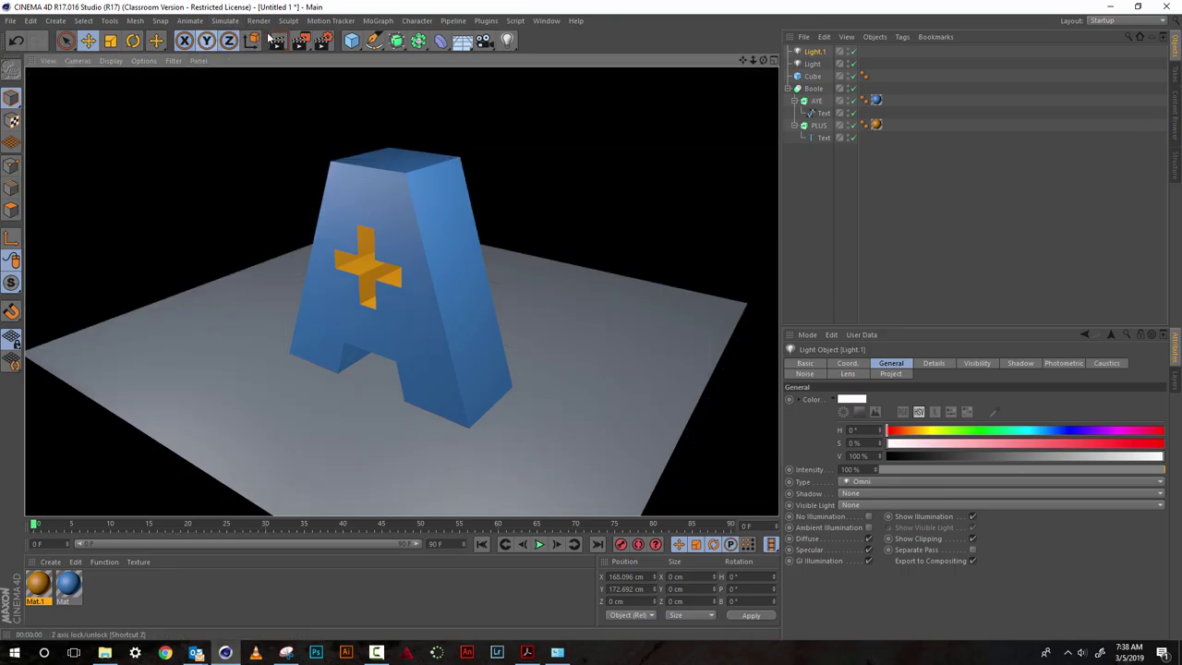
drag(762, 61, 778, 43)
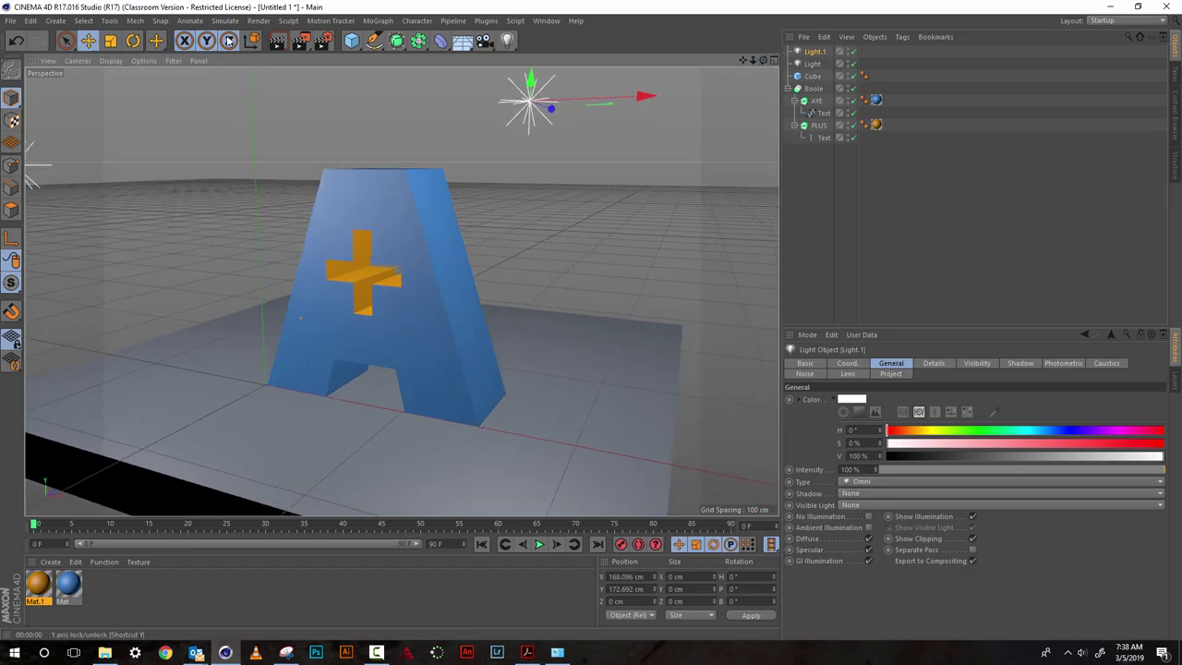
click(322, 40)
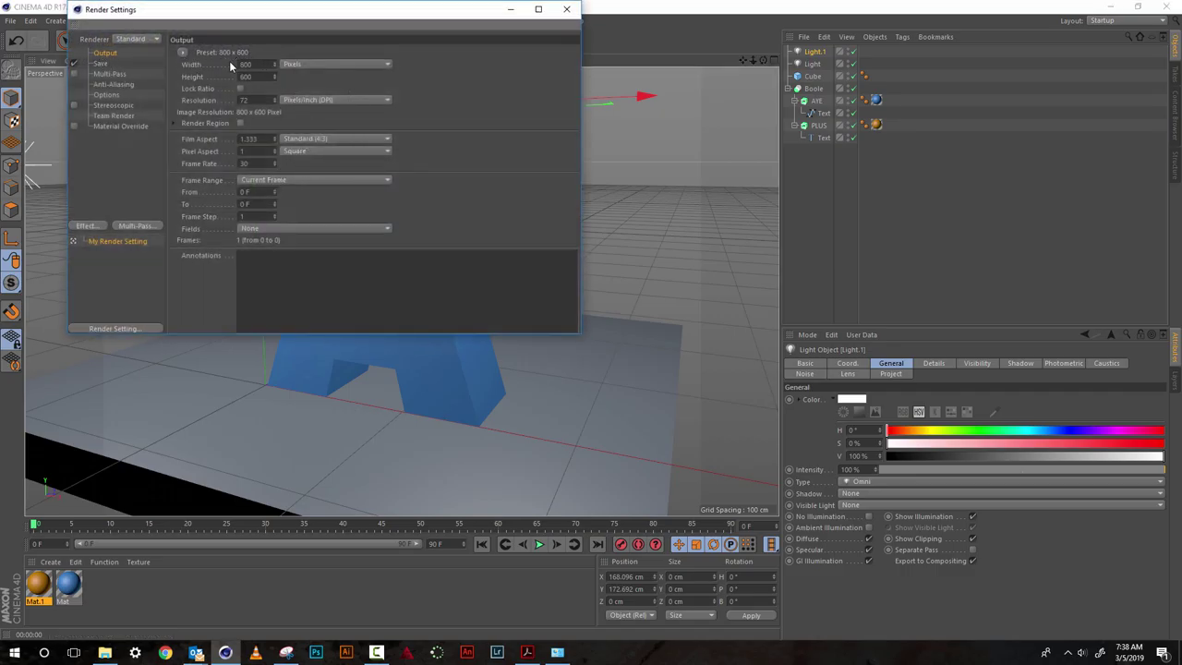
Apply the Film/Video HDV 1080 29.97 output preset (1440×1080).
click(184, 53)
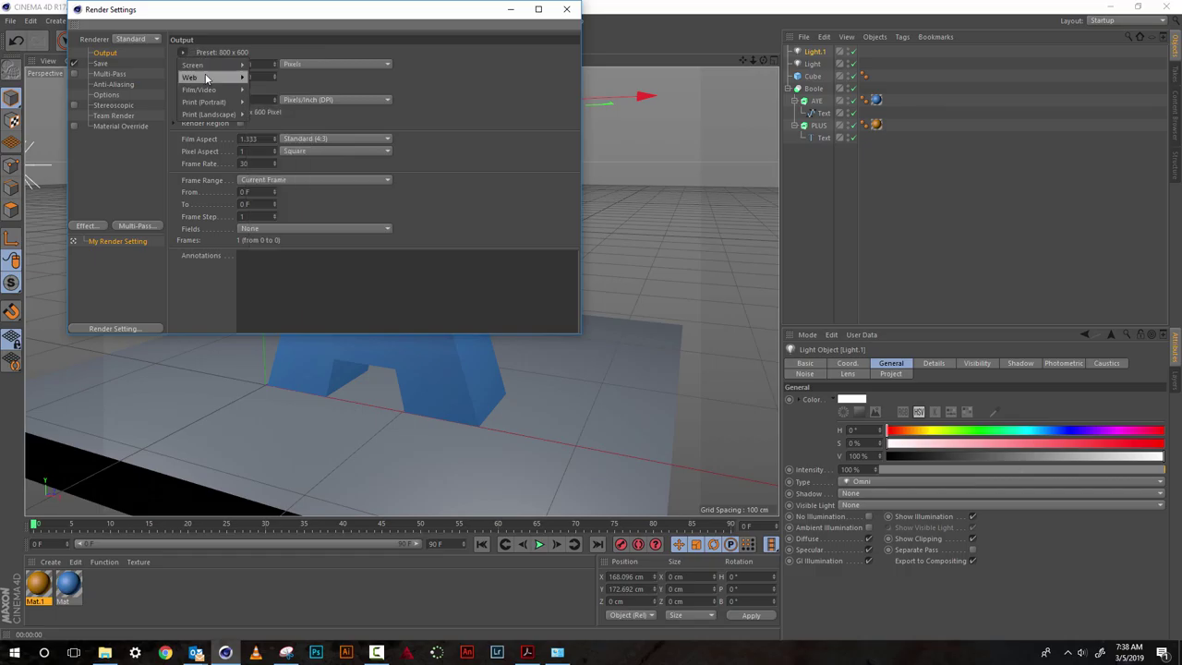
click(189, 55)
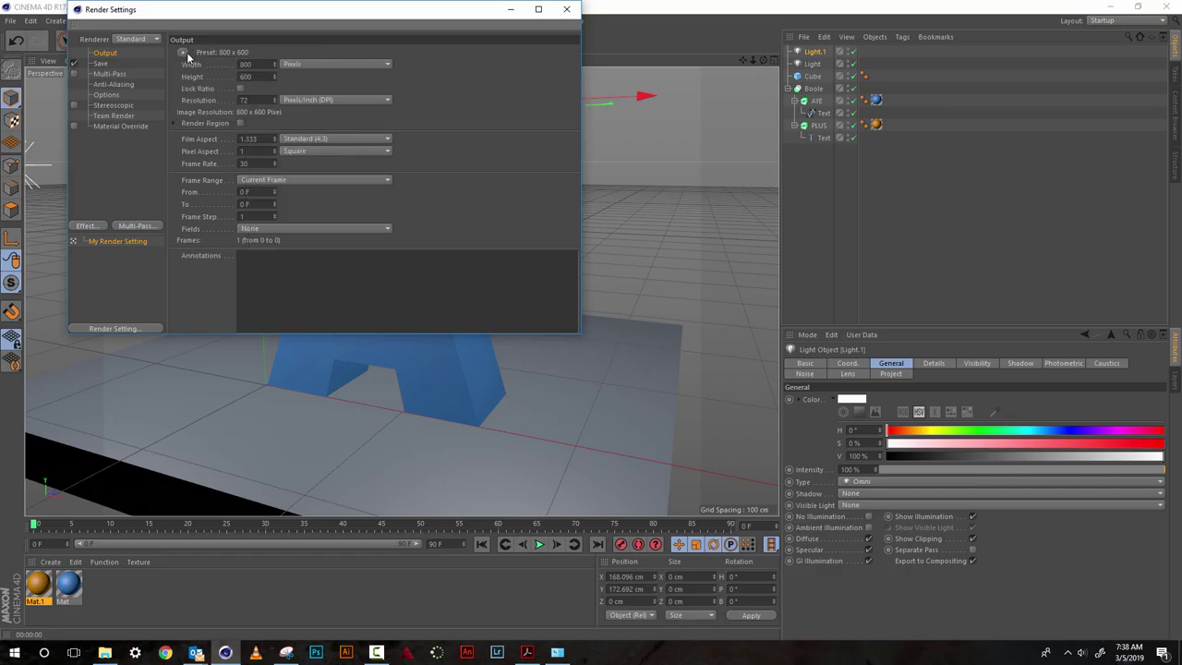
click(185, 54)
mouse_move(188, 66)
mouse_move(217, 93)
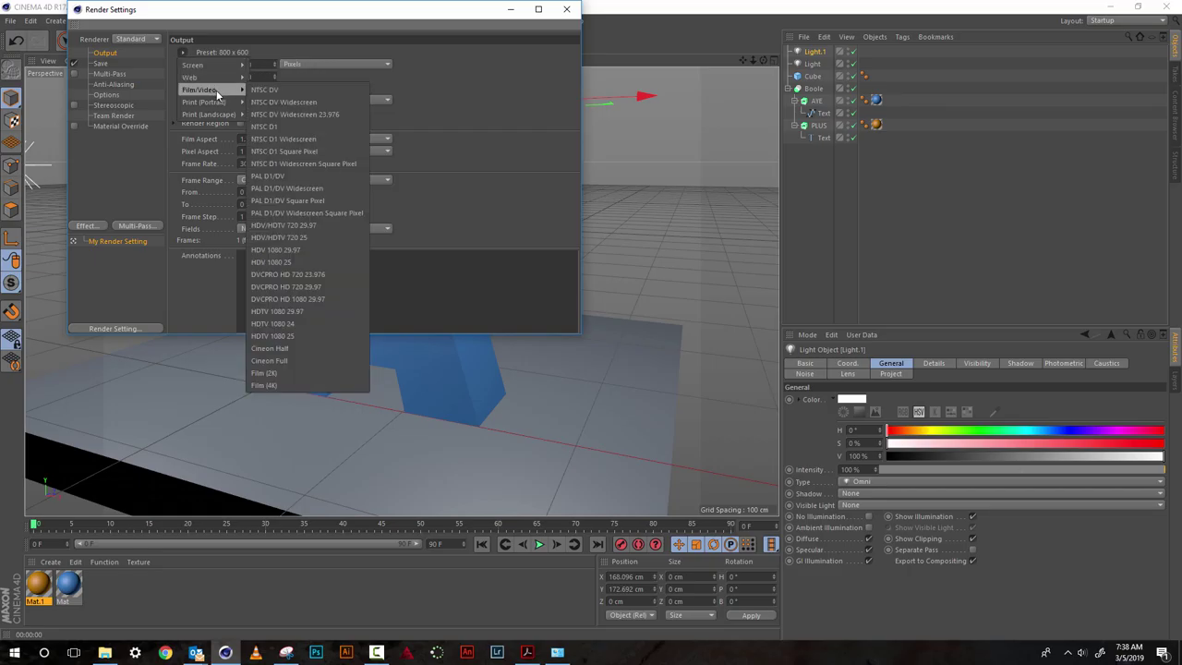
click(272, 250)
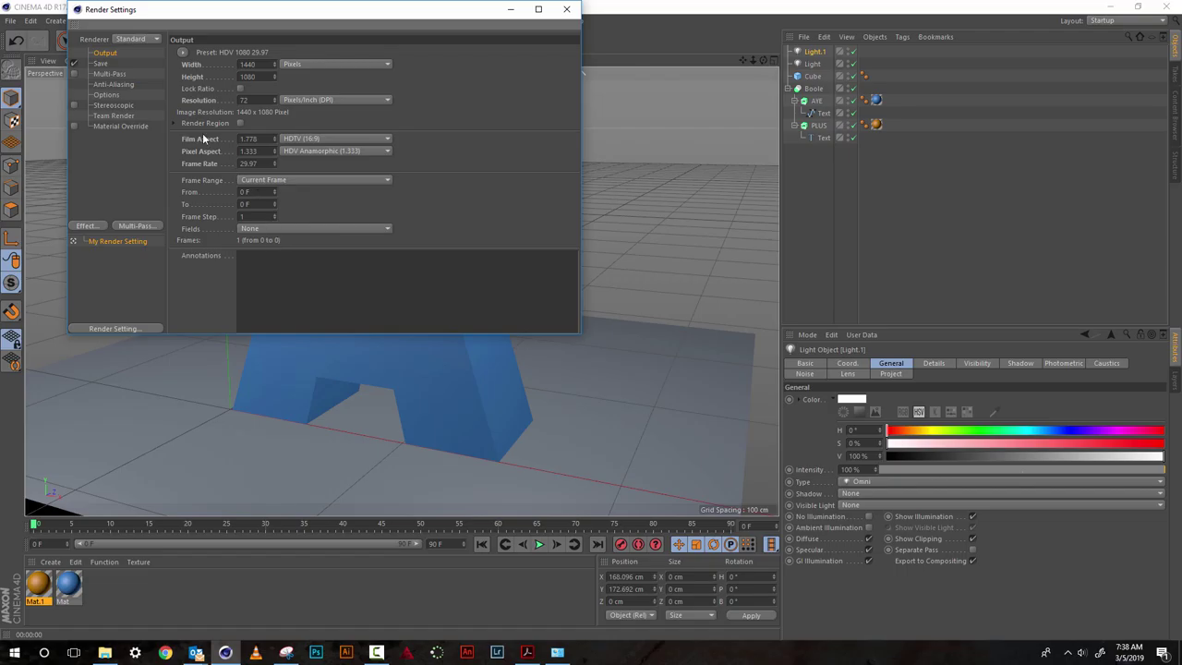
Set the image save format to JPEG and close Render Settings.
click(101, 64)
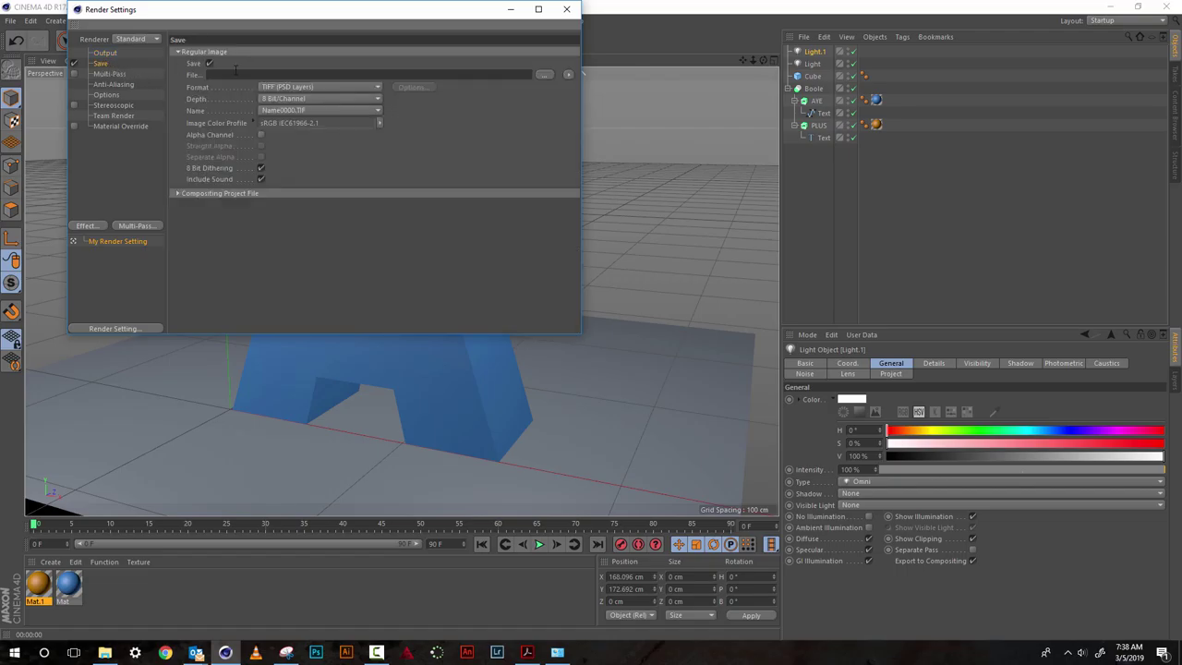
click(308, 88)
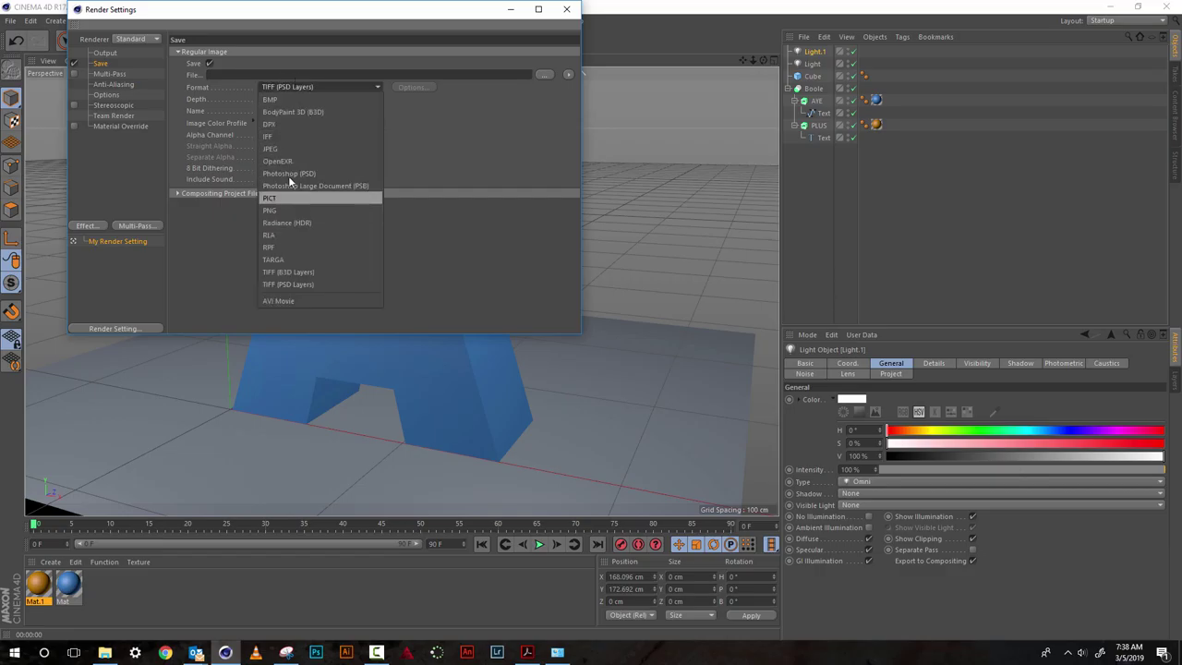
click(303, 149)
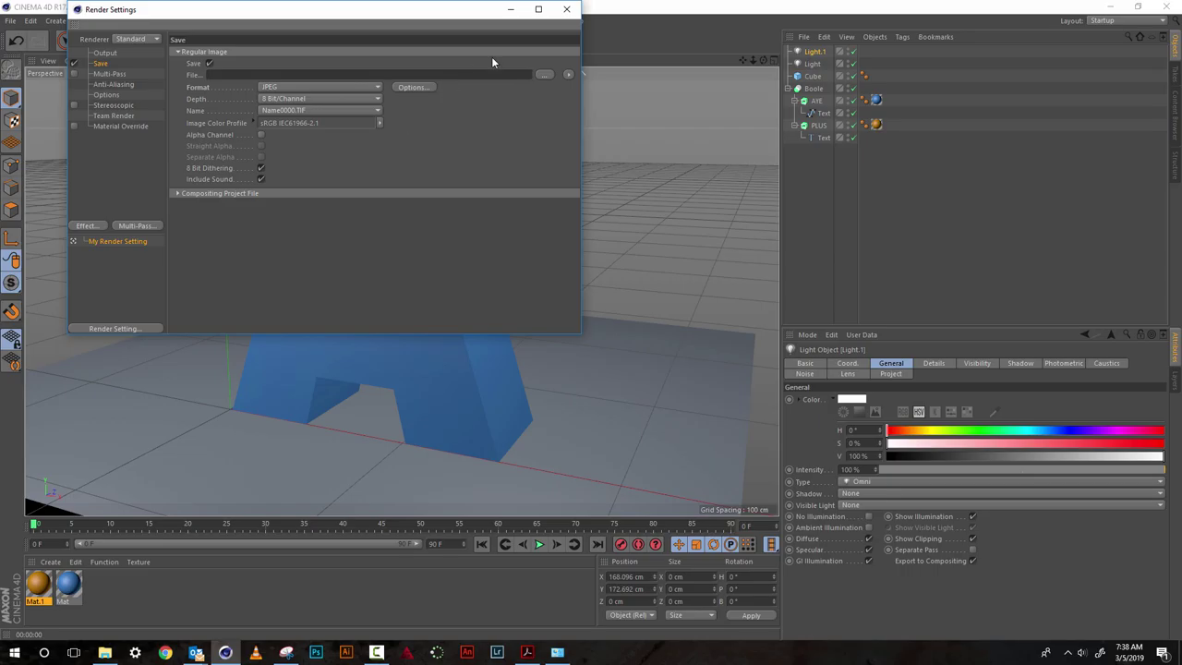
click(565, 11)
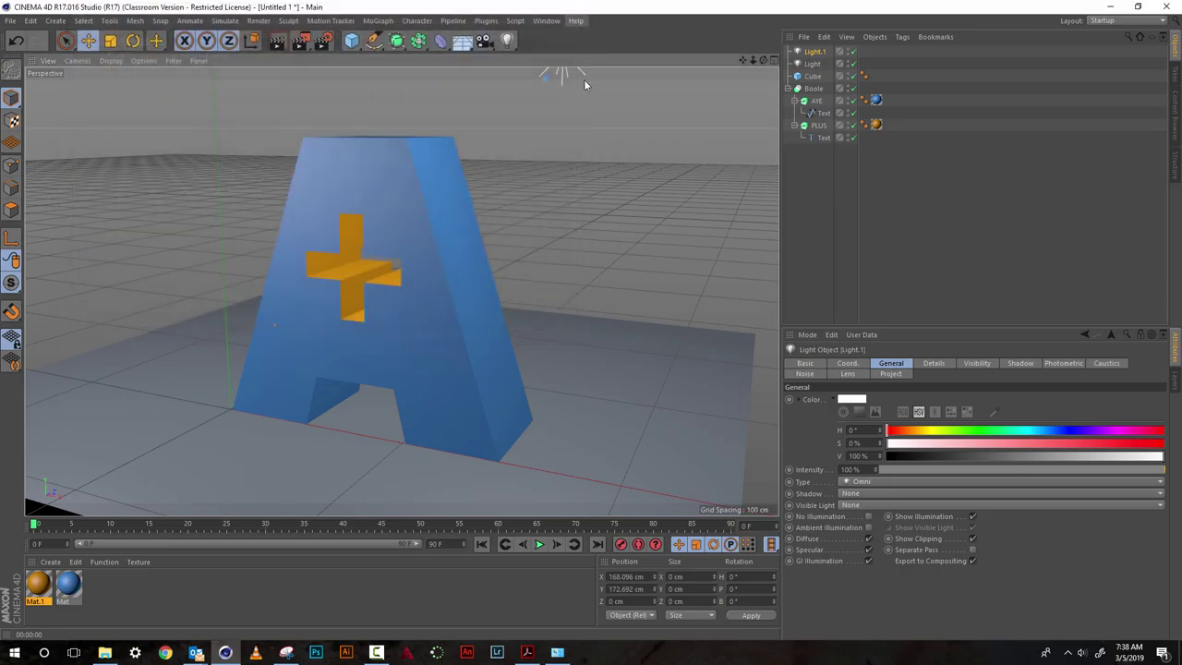
click(260, 22)
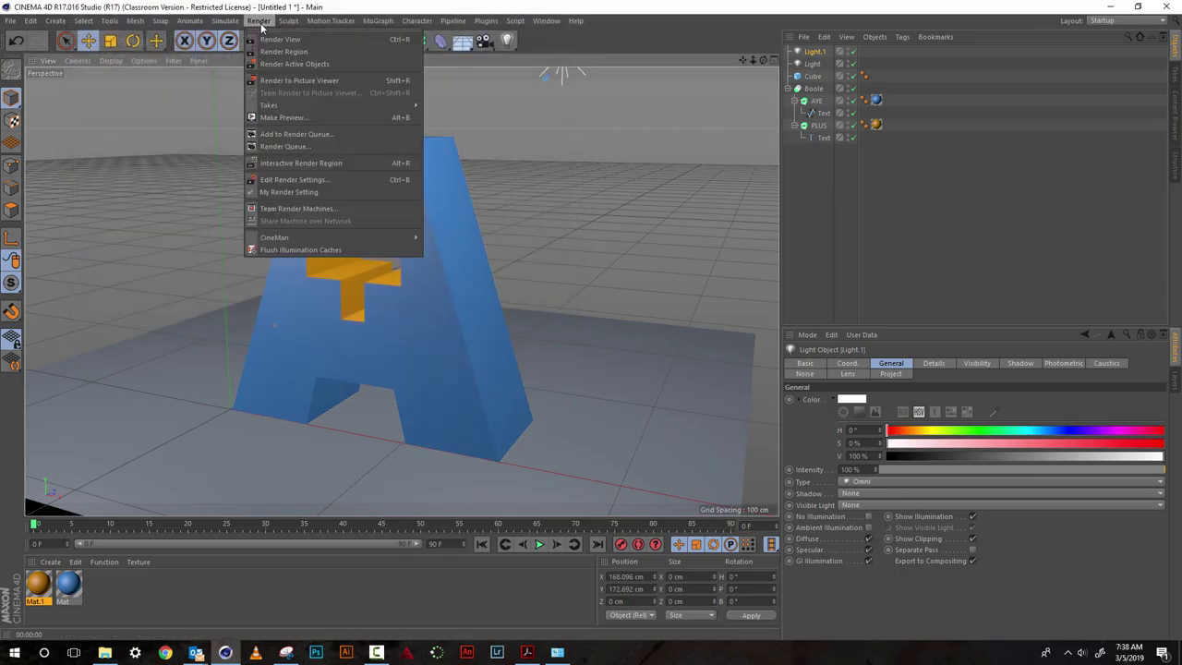
Add the project to the Render Queue, saving it as APLUS LOGO in C:\Miscellaneous.
click(281, 134)
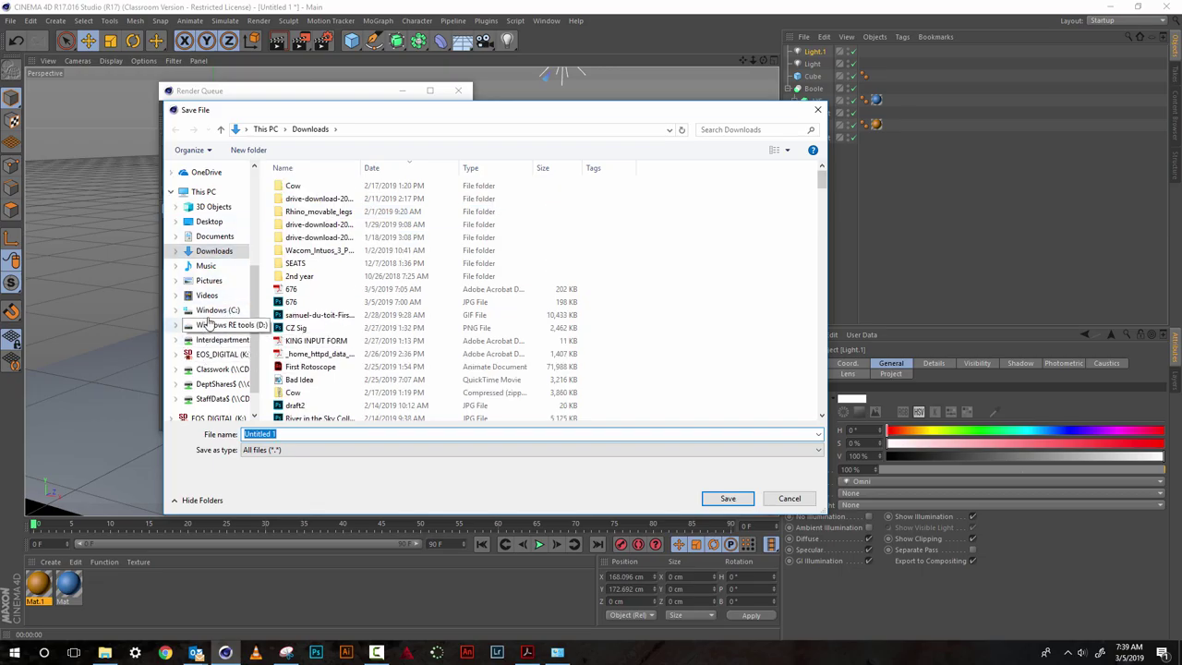
click(214, 310)
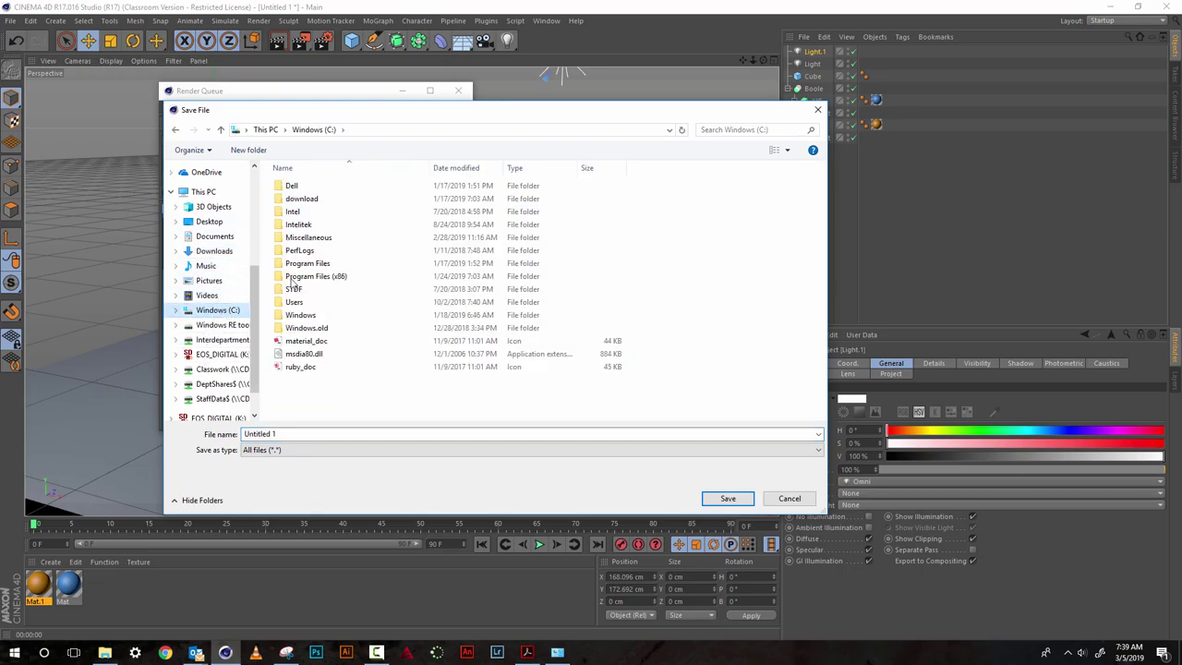
double_click(312, 238)
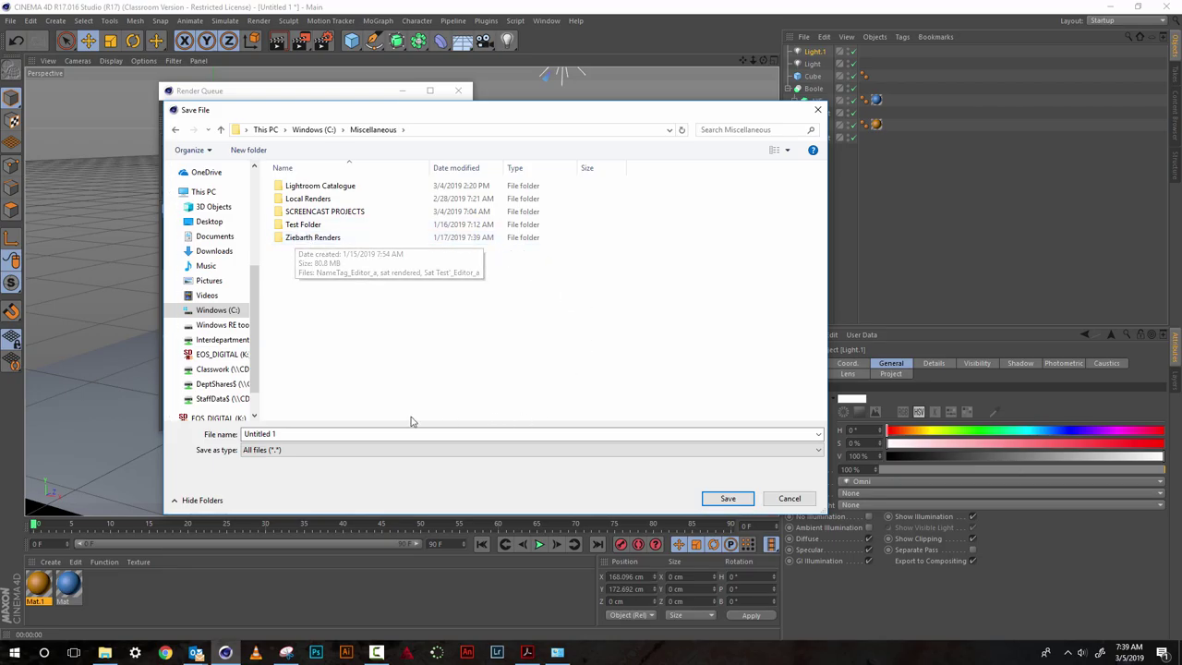
click(246, 434)
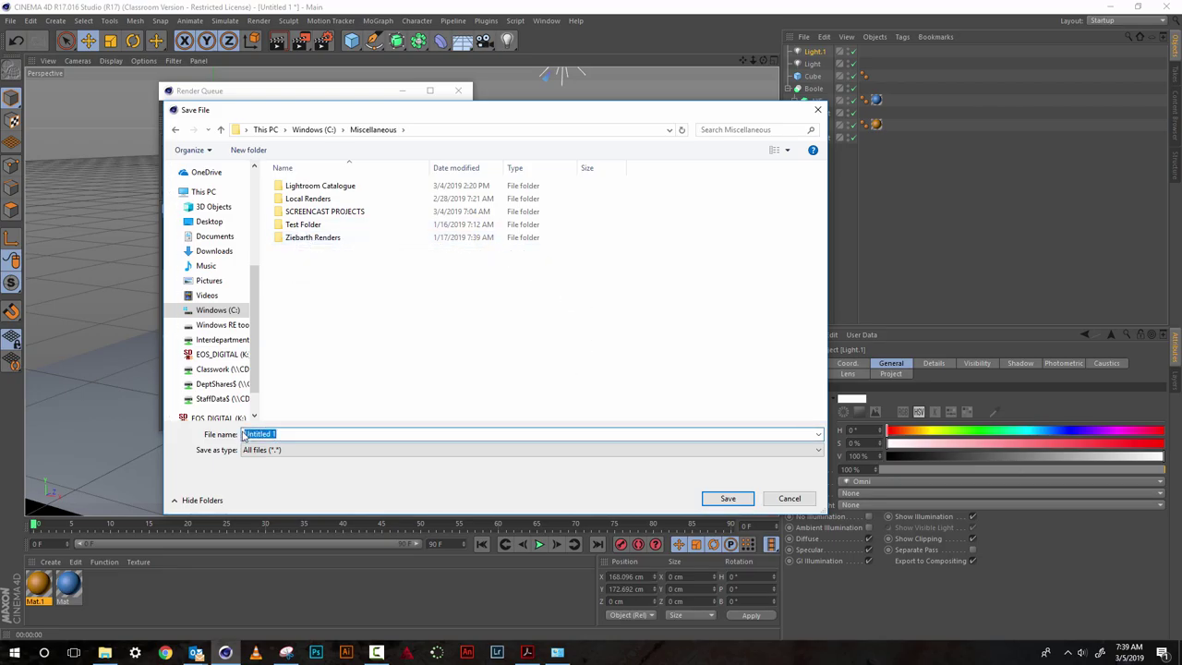
text(S LOGO)
click(728, 499)
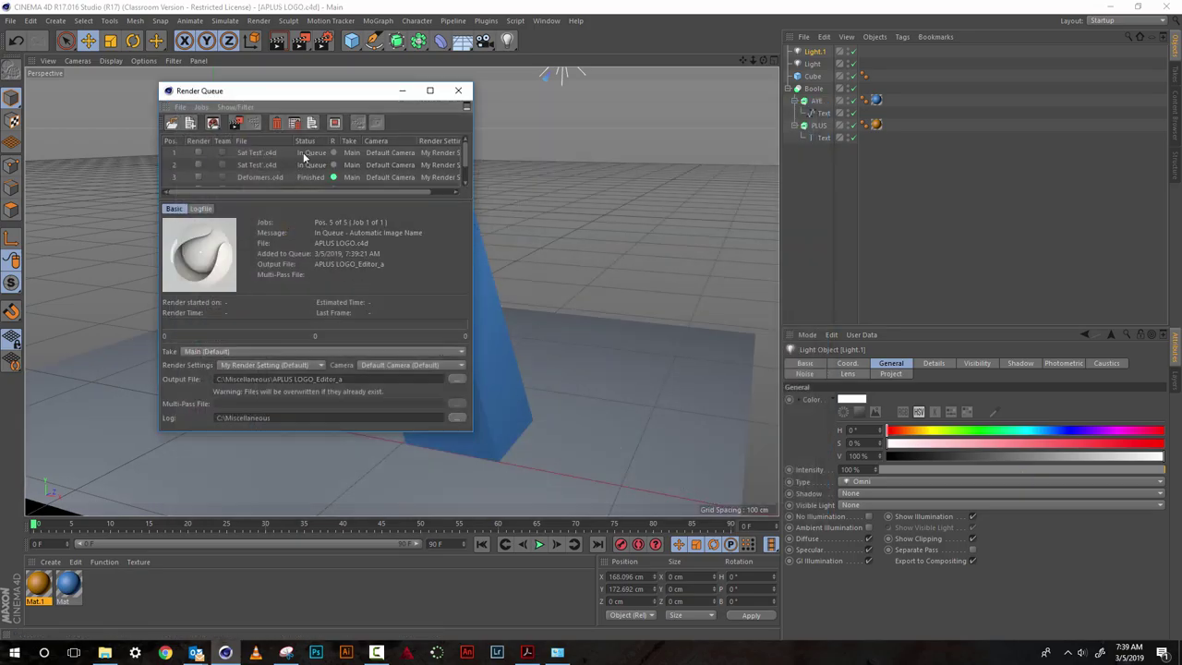
Render the APLUS LOGO queue job to output APLUS LOGO_Editor_a.jpg.
drag(342, 201, 317, 262)
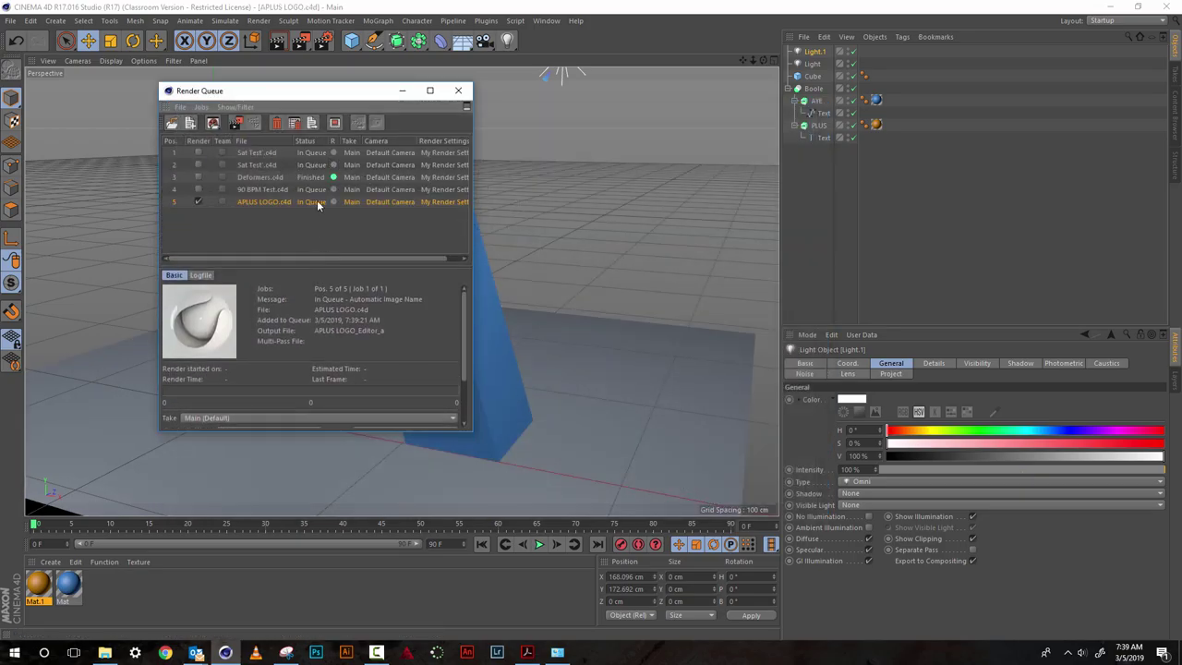
click(237, 121)
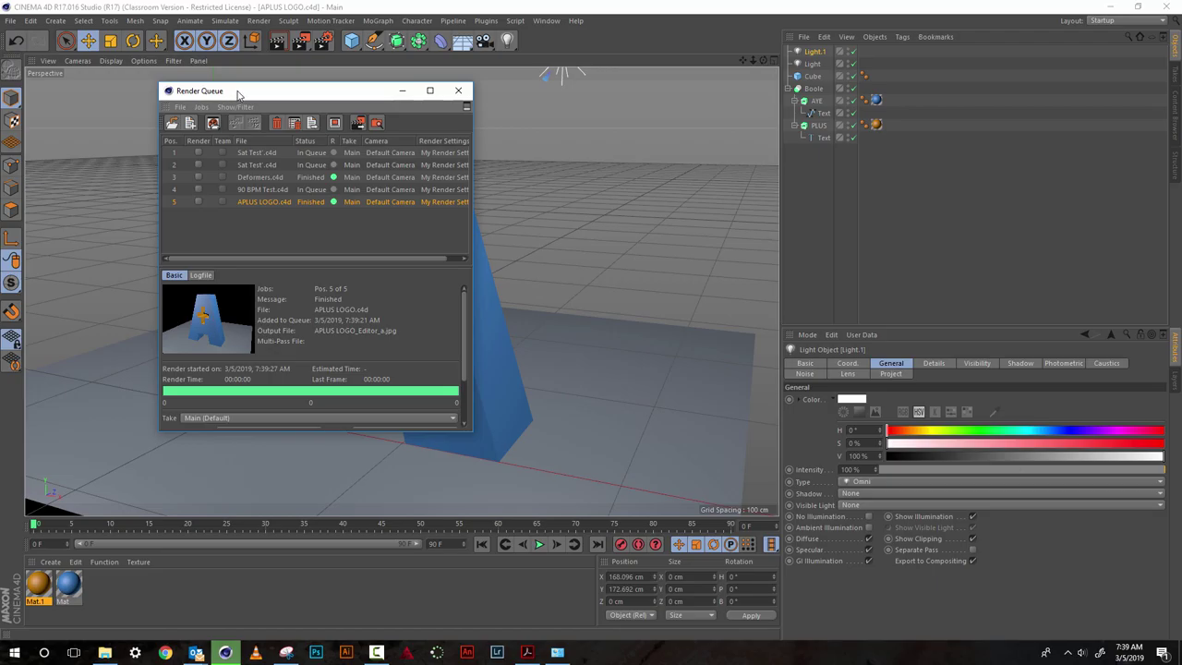
drag(237, 92, 226, 96)
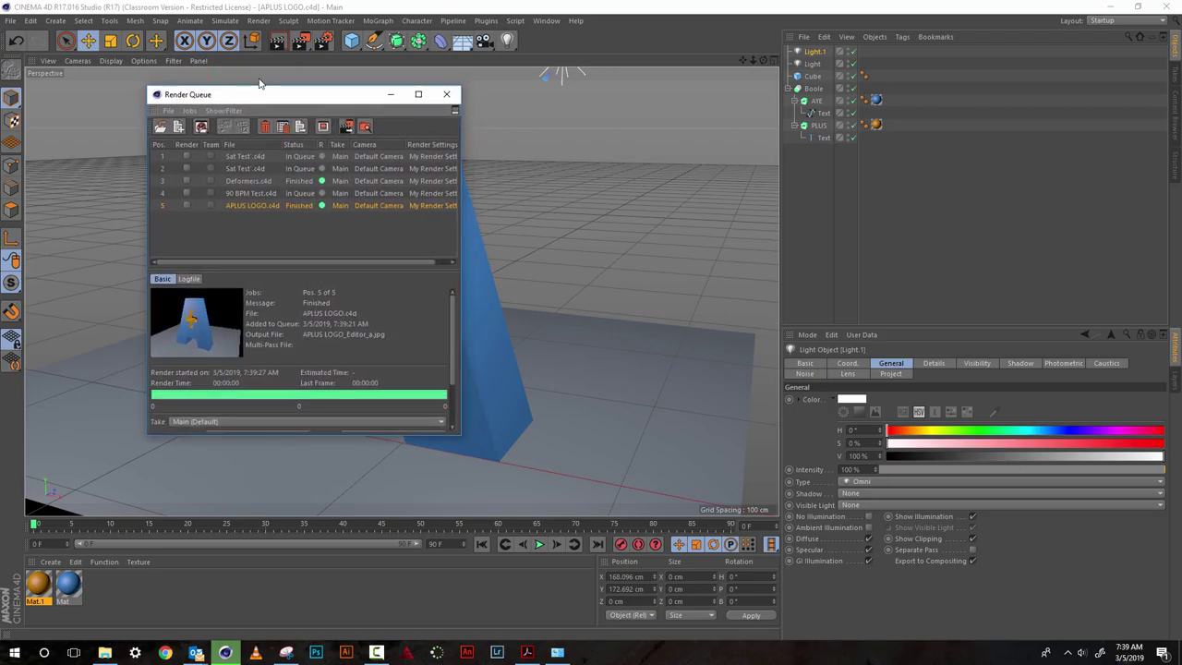